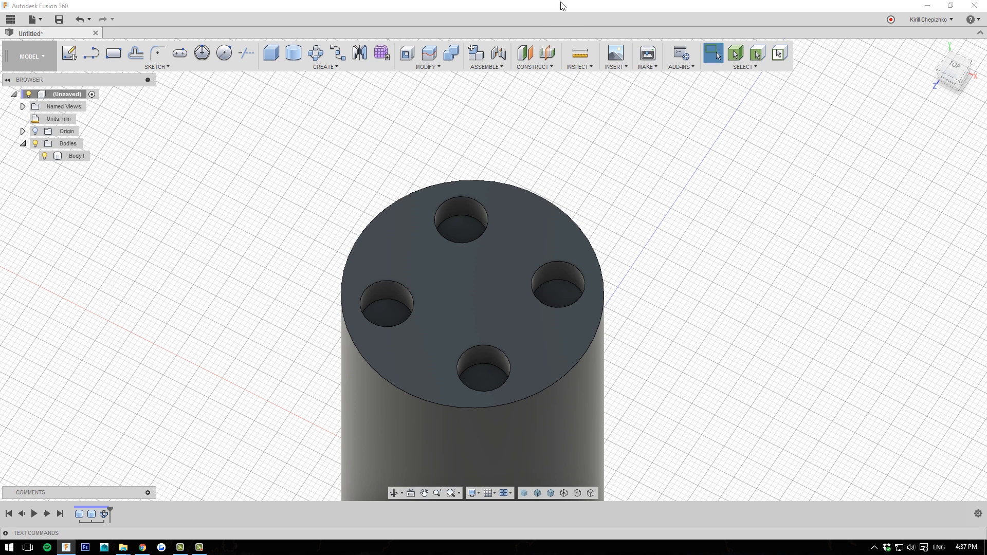
- Examine the drilled cylinder and the editing commands offered for its top face and outer rim edge
middle_click_drag(577, 195, 589, 148)
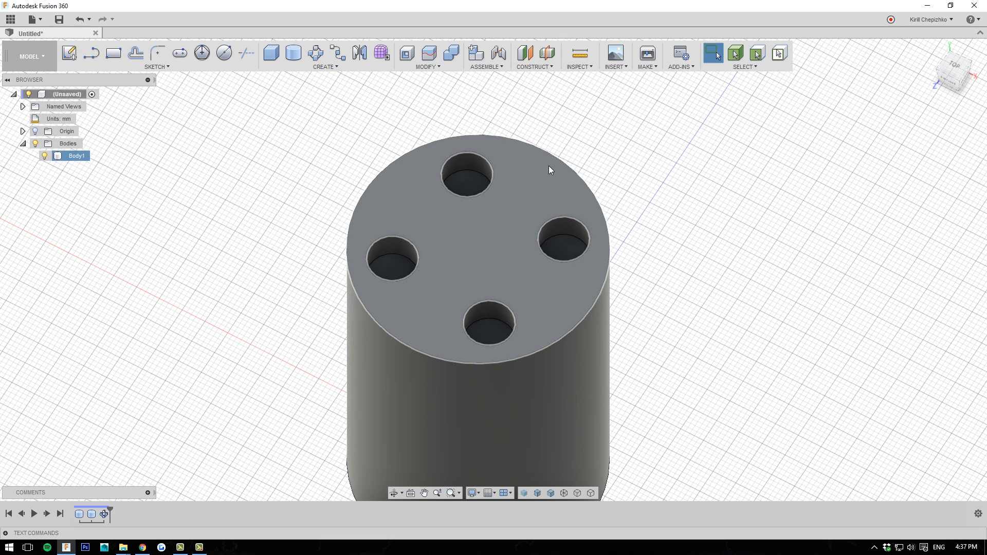
right_click(534, 193)
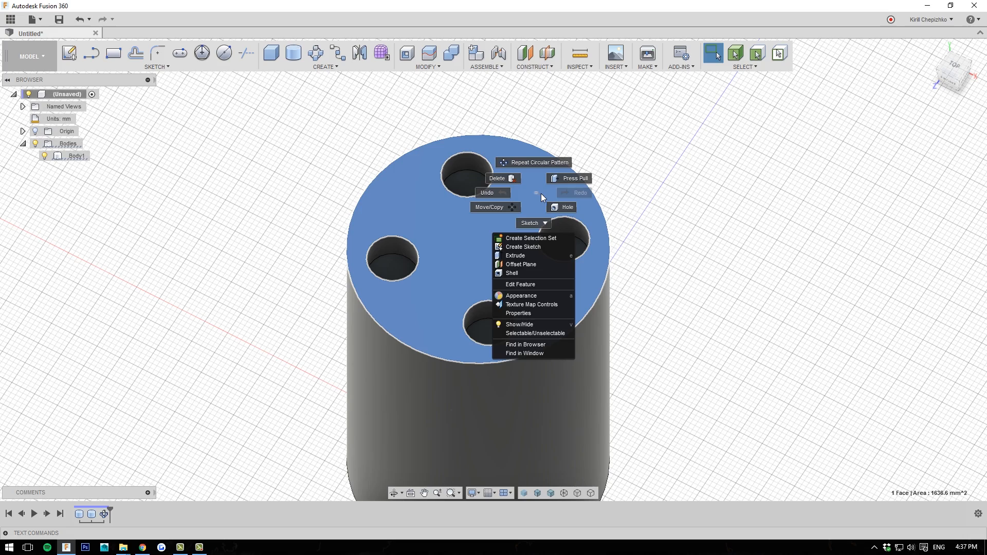
left_click(744, 251)
left_click(670, 268)
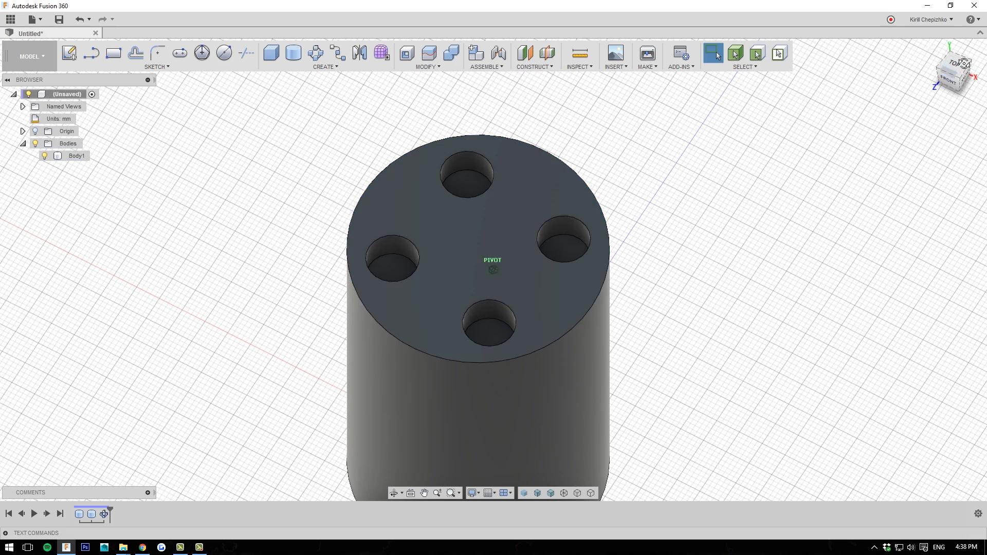
left_click_drag(954, 76, 951, 57)
middle_click_drag(737, 210, 731, 326)
scroll(650, 308, "up", 2)
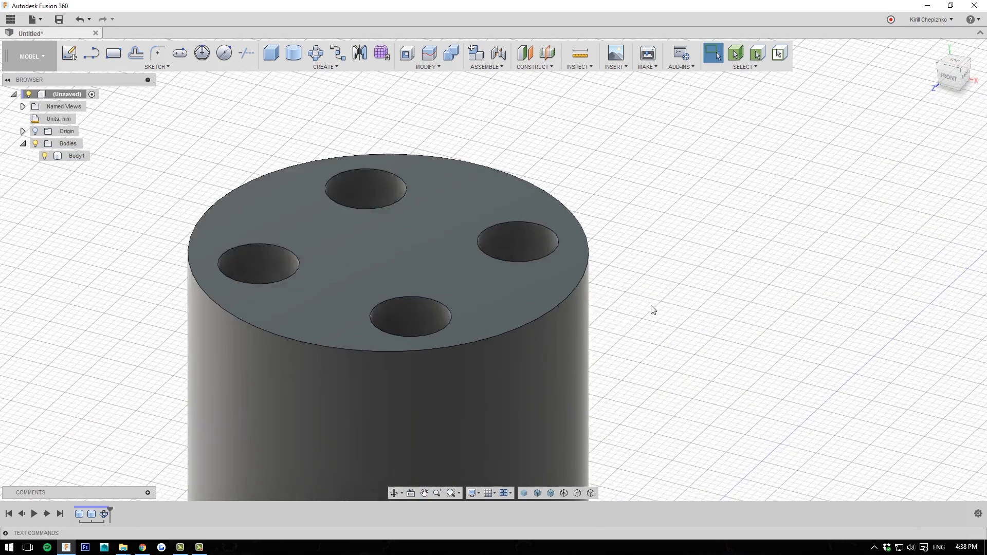
middle_click_drag(674, 309, 764, 273)
scroll(760, 272, "down", 1)
left_click(432, 68)
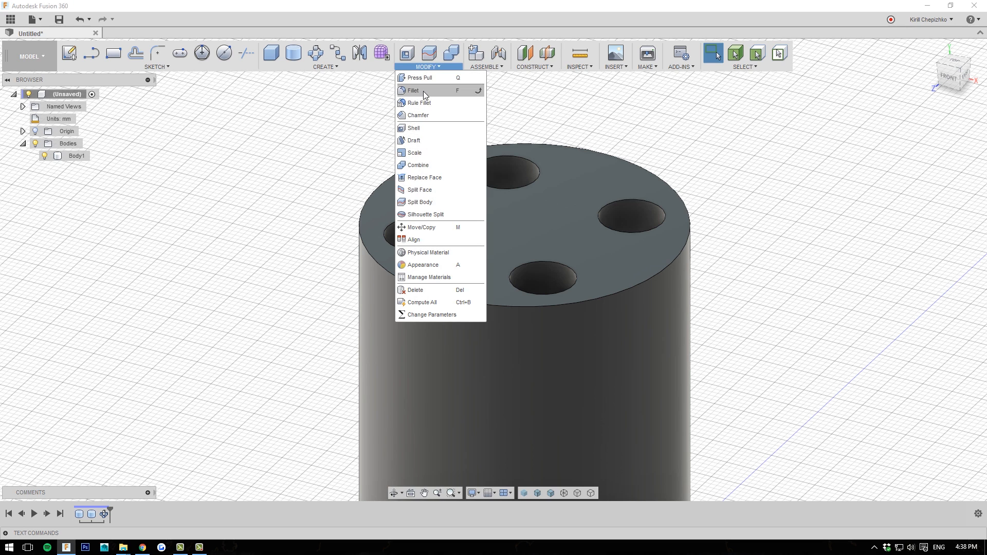
left_click(604, 125)
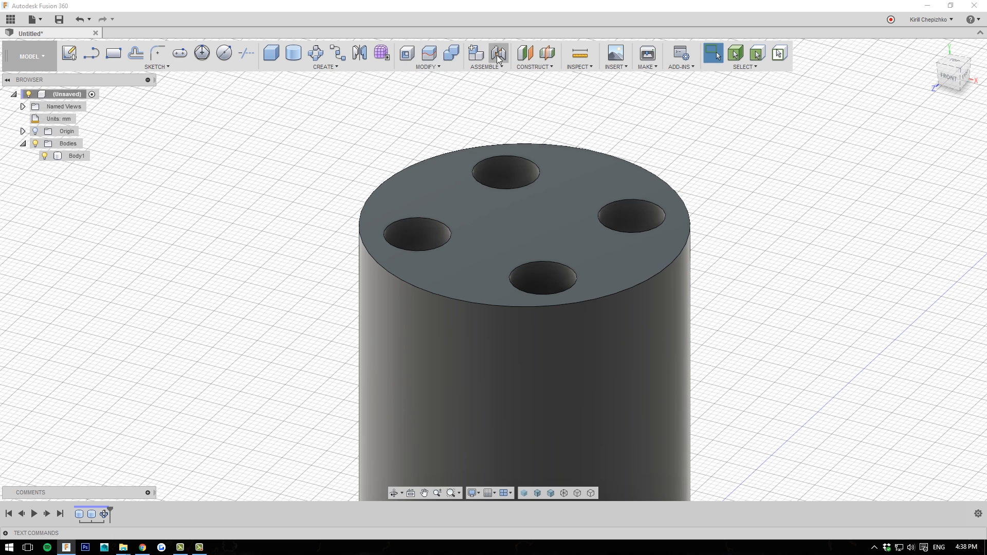
middle_click_drag(735, 173, 696, 183)
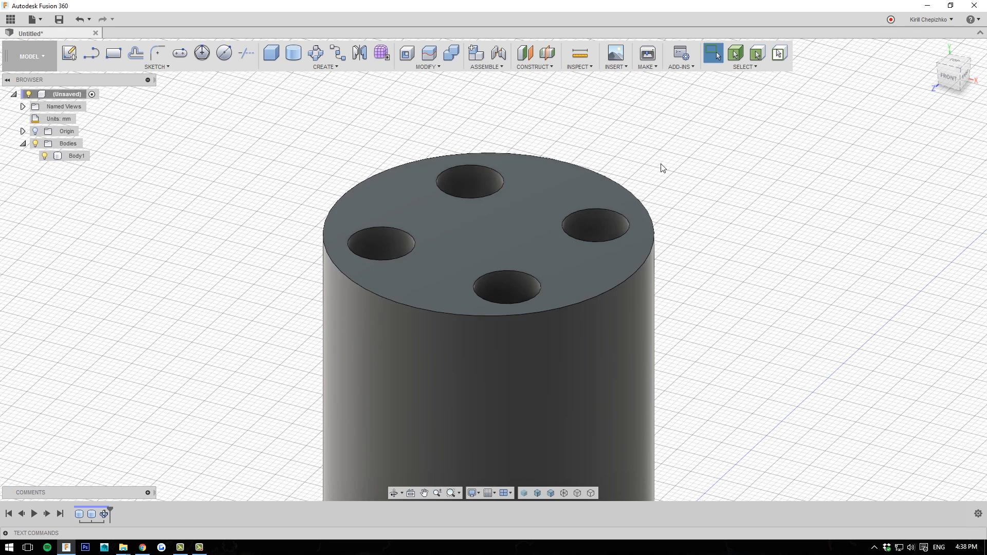
right_click(517, 227)
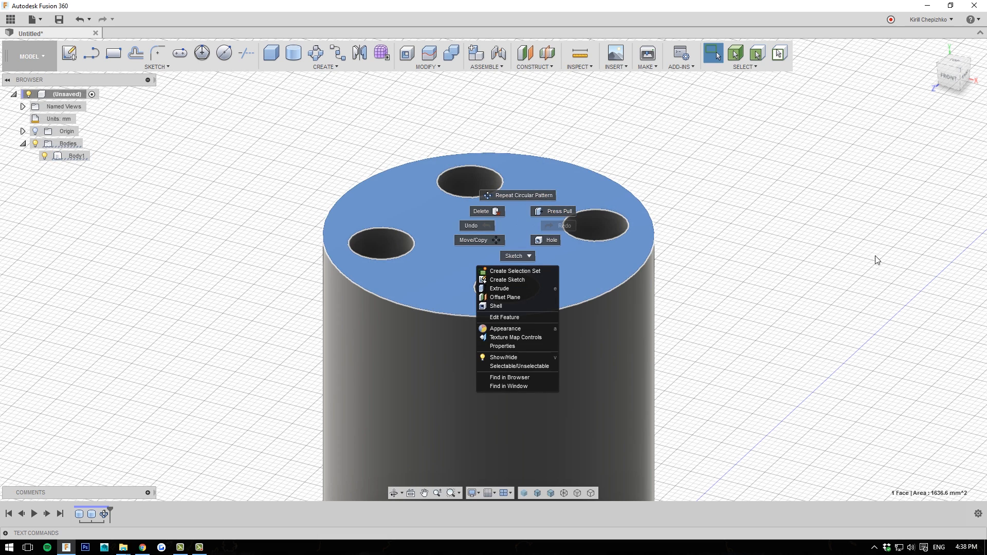
left_click(816, 239)
left_click(620, 282)
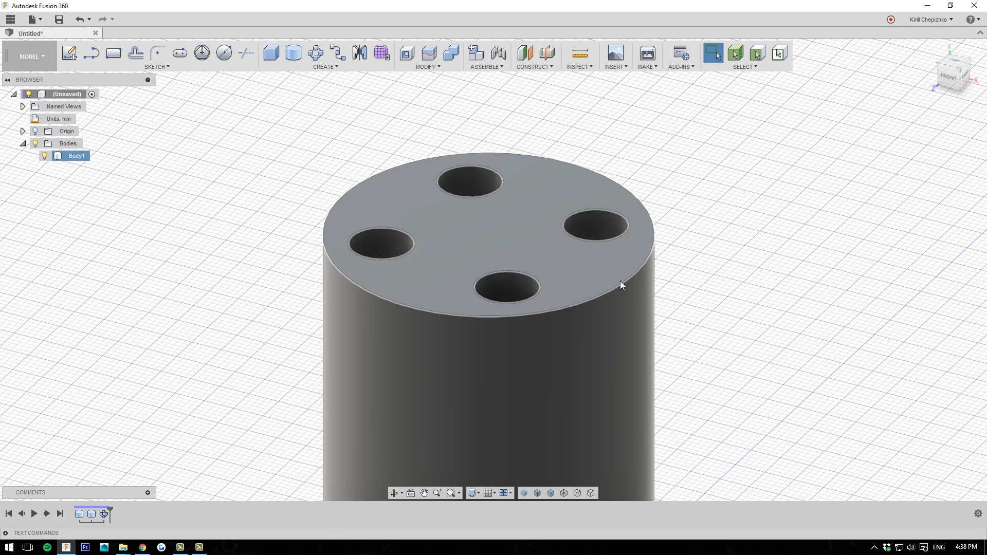
right_click(619, 284)
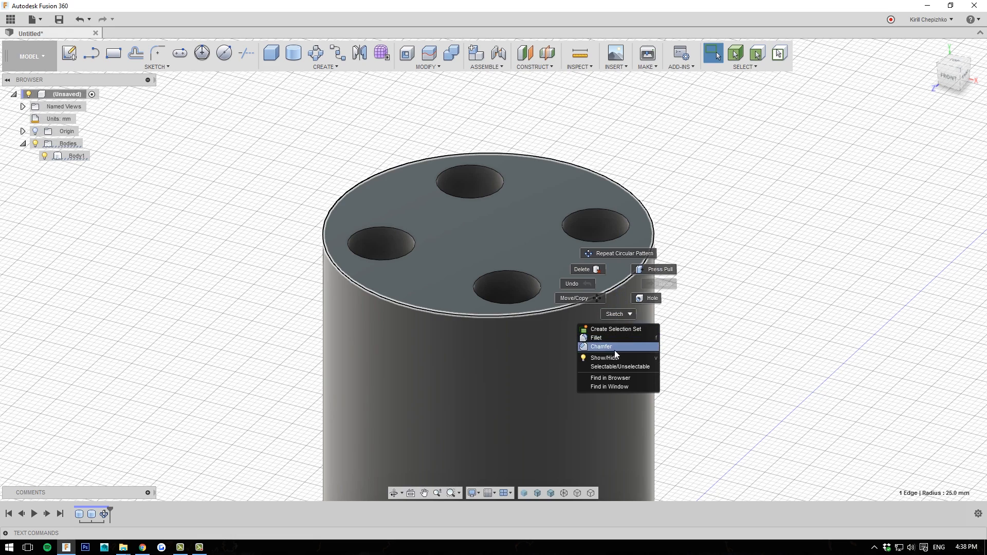
left_click(811, 304)
scroll(720, 252, "down", 2)
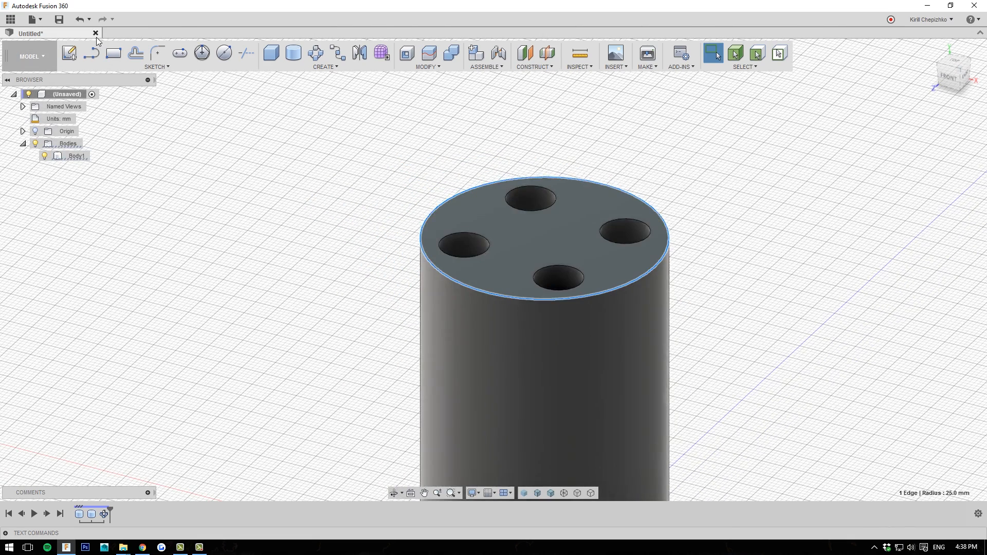
- Start a new design and create a box about 38 mm by 93 mm and 40 mm high as a new body
key("ctrl+s")
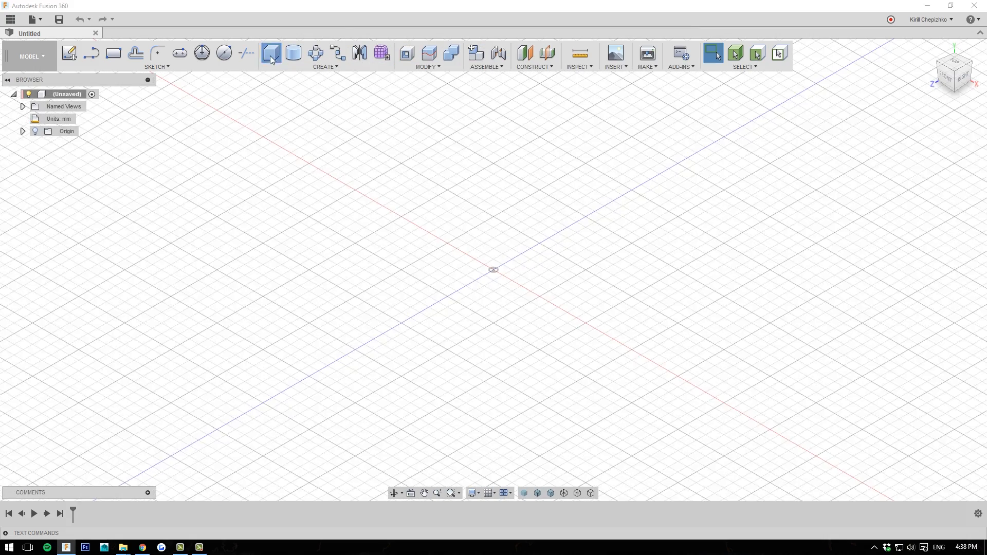
key("r")
left_click(484, 294)
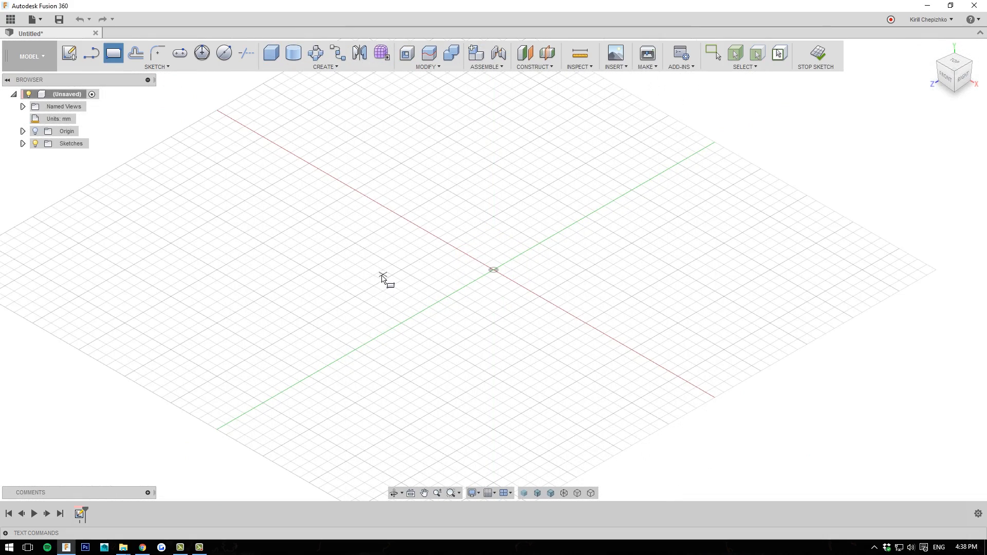
left_click(383, 281)
left_click(624, 224)
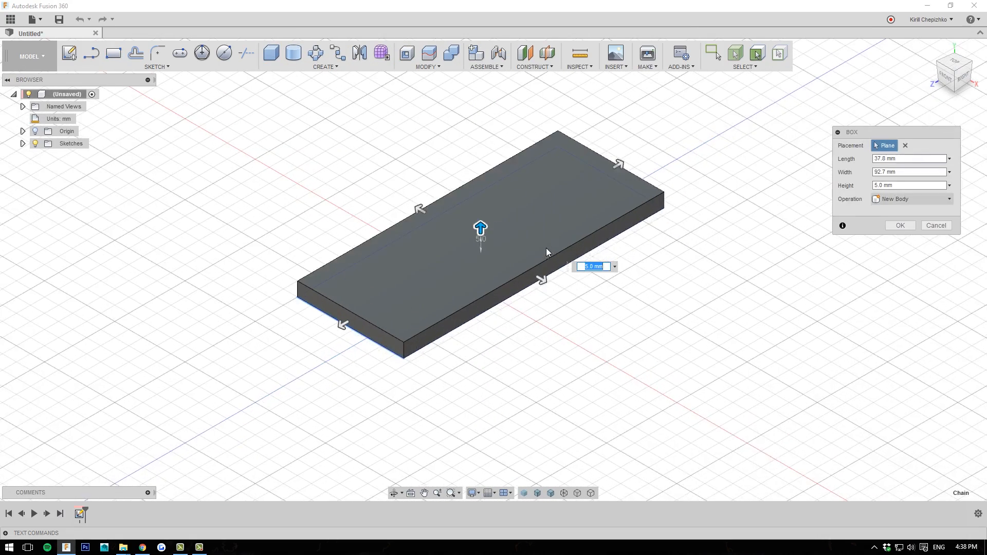
left_click_drag(476, 268, 489, 164)
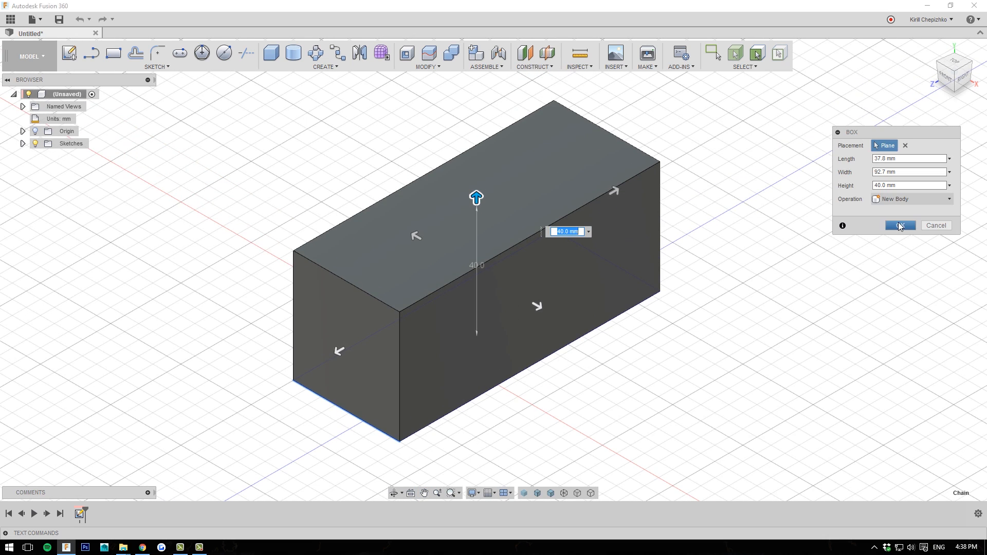
left_click(900, 226)
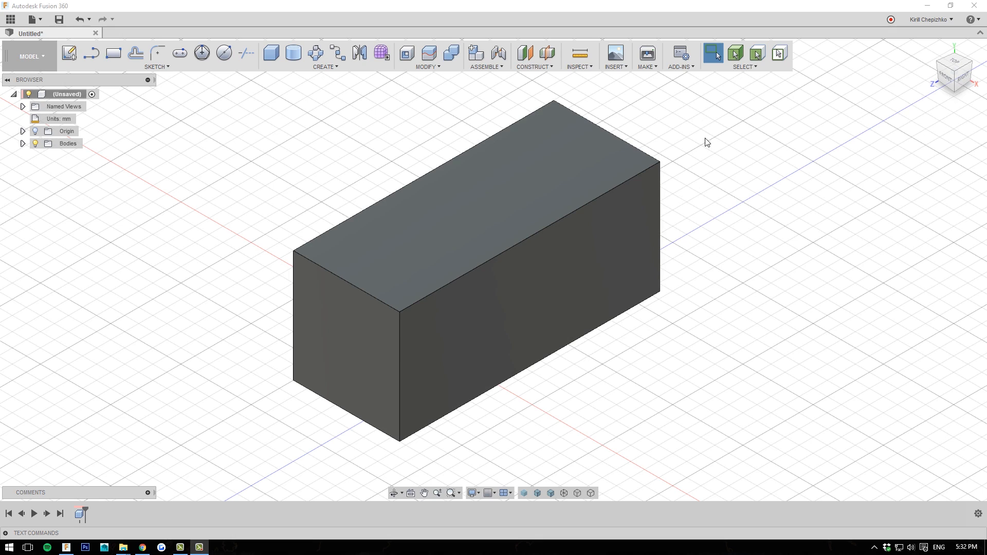
mouse_move(955, 69)
left_mouse_down()
mouse_move(929, 66)
mouse_move(965, 64)
left_mouse_up()
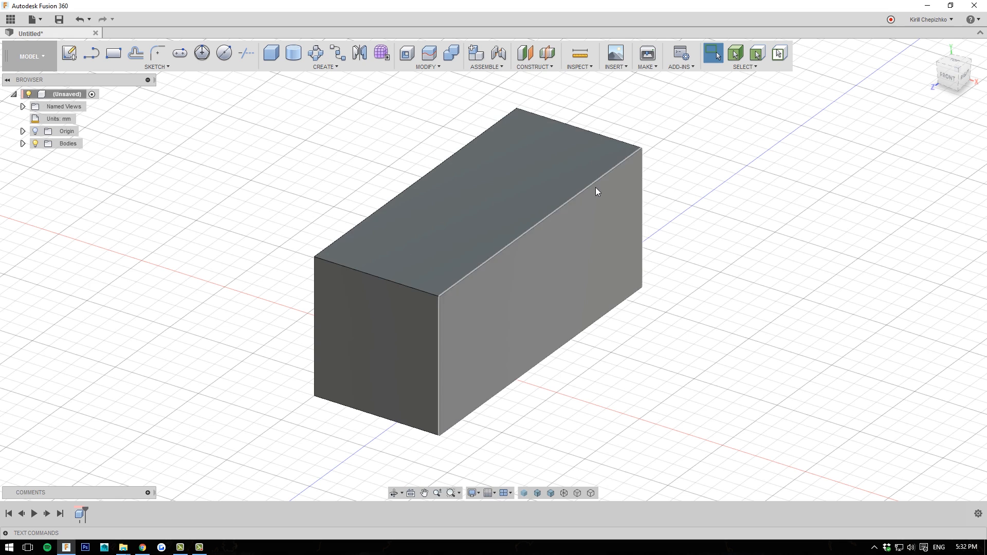
left_click(419, 65)
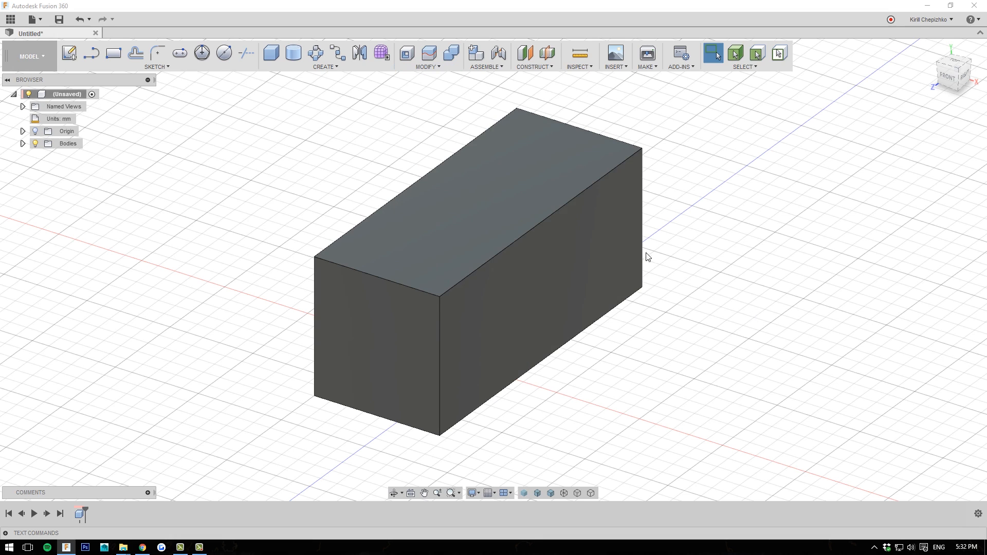
left_click(590, 189)
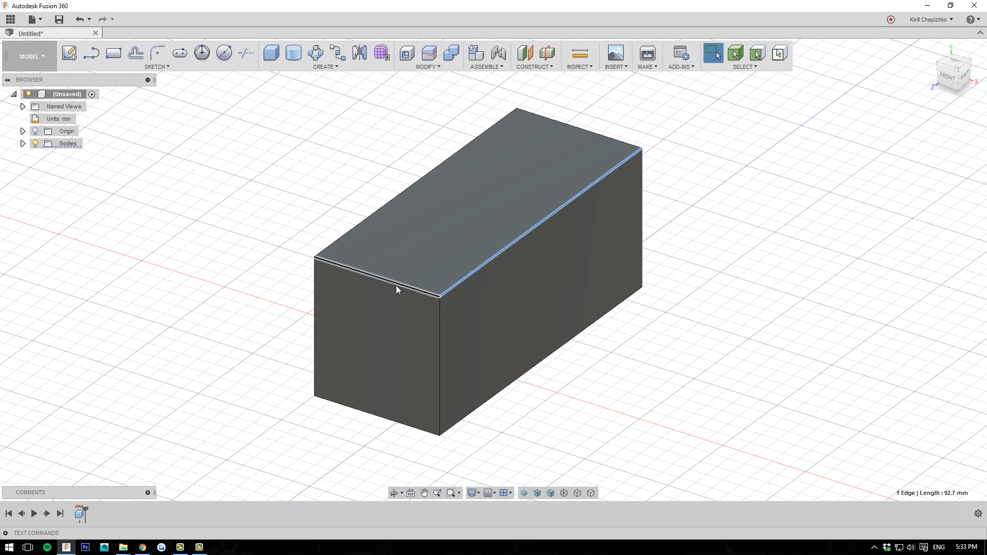
left_click(347, 237)
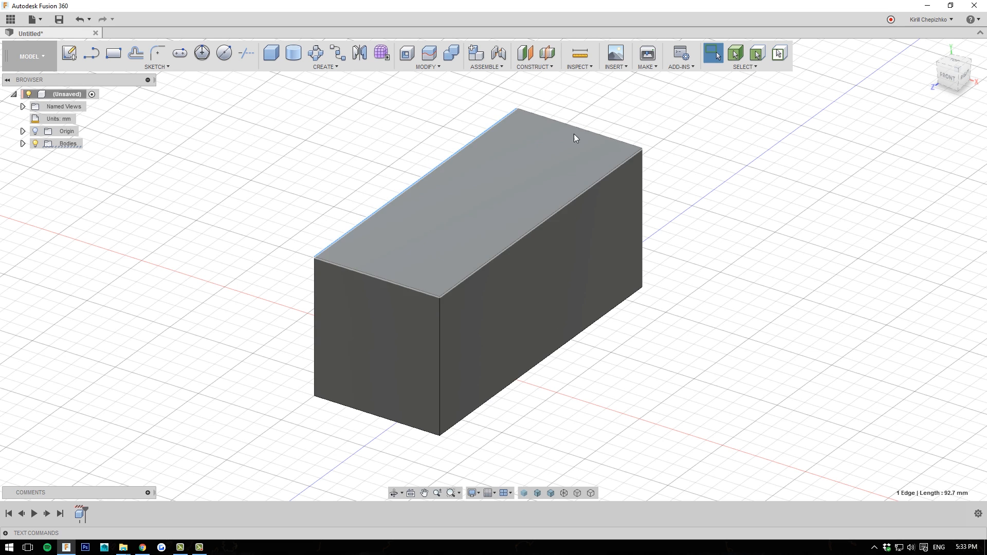
left_click(588, 129)
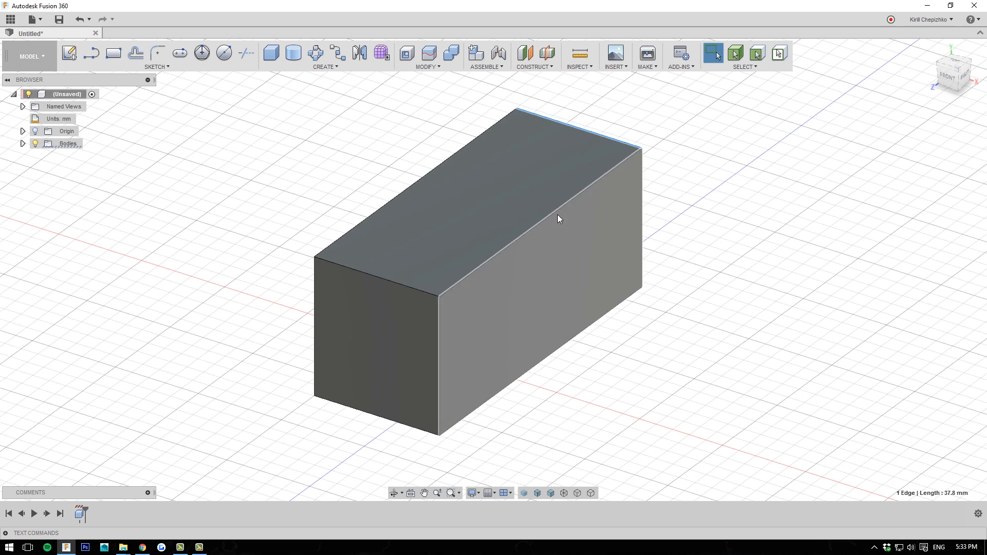
- Try a distance-and-angle chamfer of 1 mm at 45° on the box's long front upper edge
right_click(558, 214)
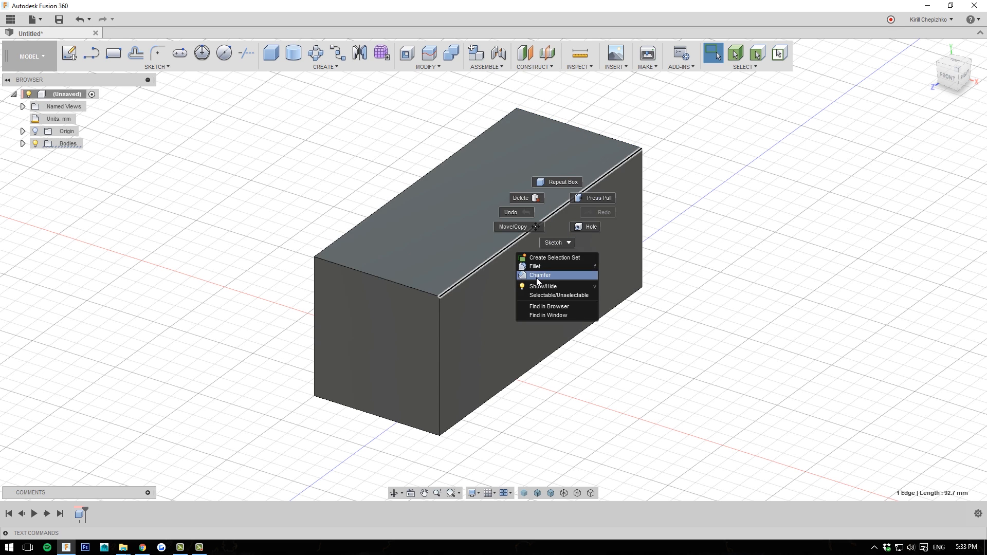
left_click(536, 276)
scroll(556, 216, "up", 3)
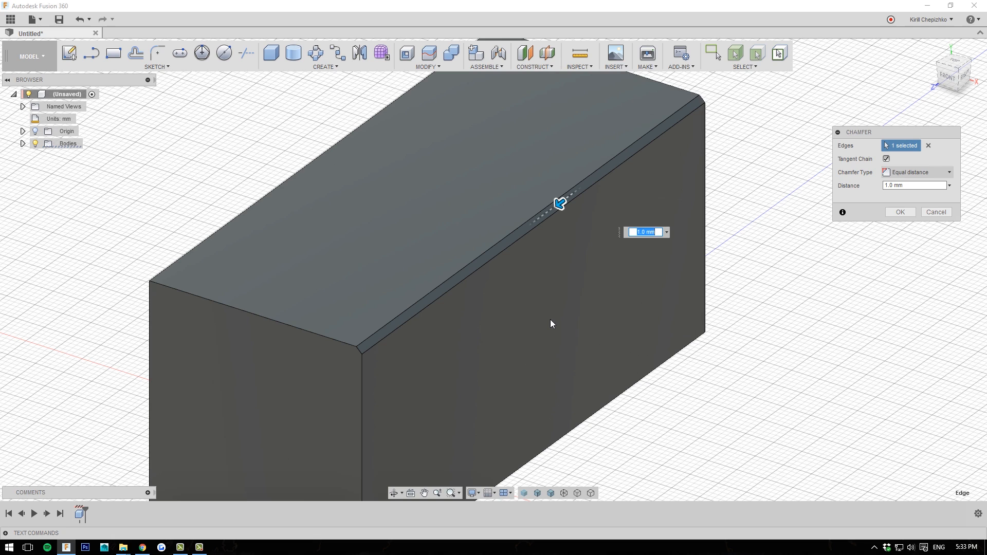
left_click(905, 176)
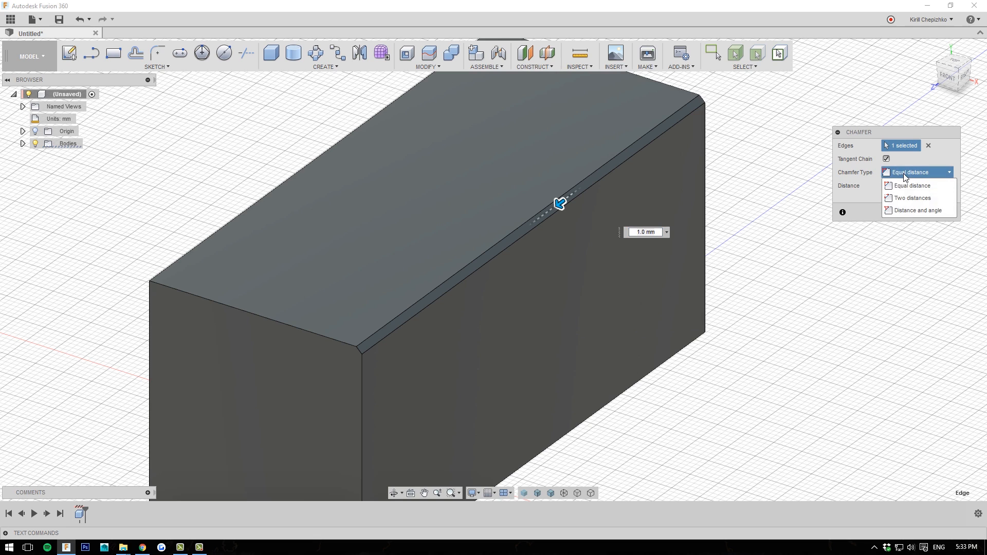
left_click(924, 212)
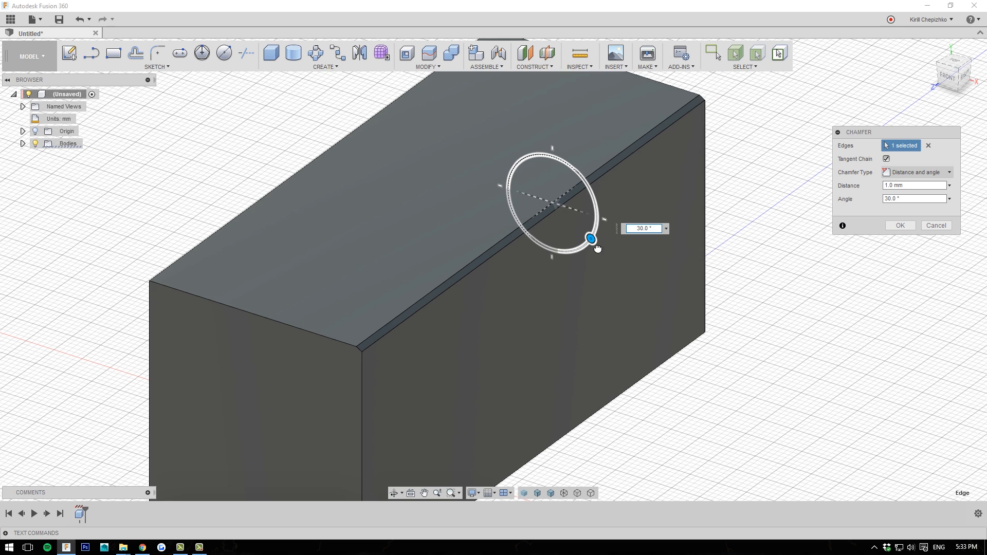
left_click_drag(597, 249, 591, 257)
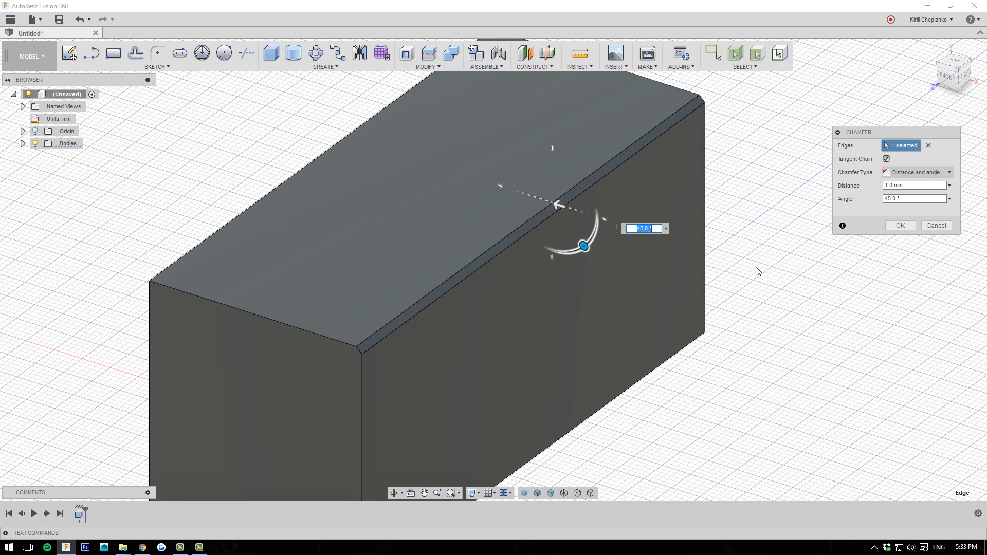
left_click(936, 226)
- Try another chamfer on the box's long front upper edge, adjusting its distance by eye
left_click(551, 213)
right_click(550, 213)
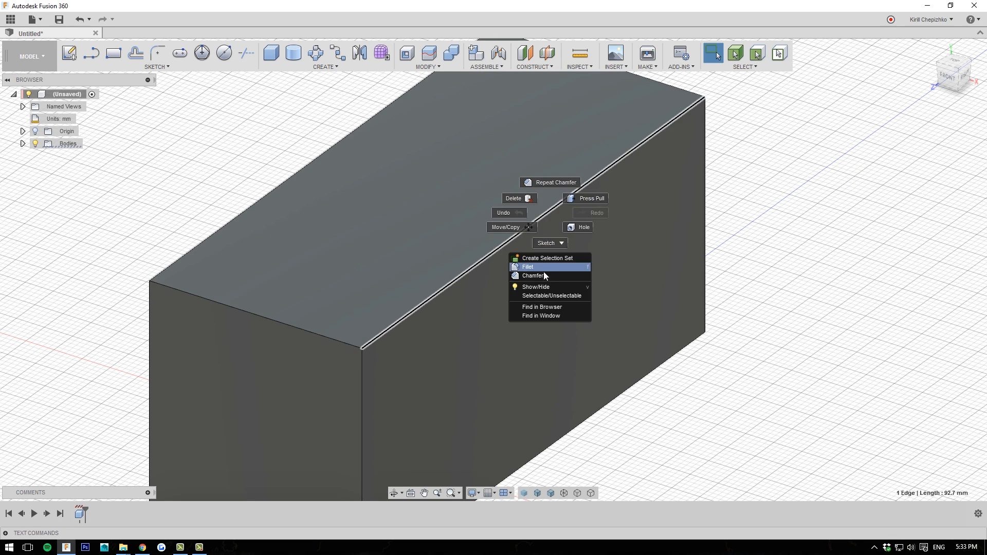
left_click(535, 276)
scroll(544, 275, "down", 2)
left_click_drag(555, 236, 515, 256)
left_click(936, 212)
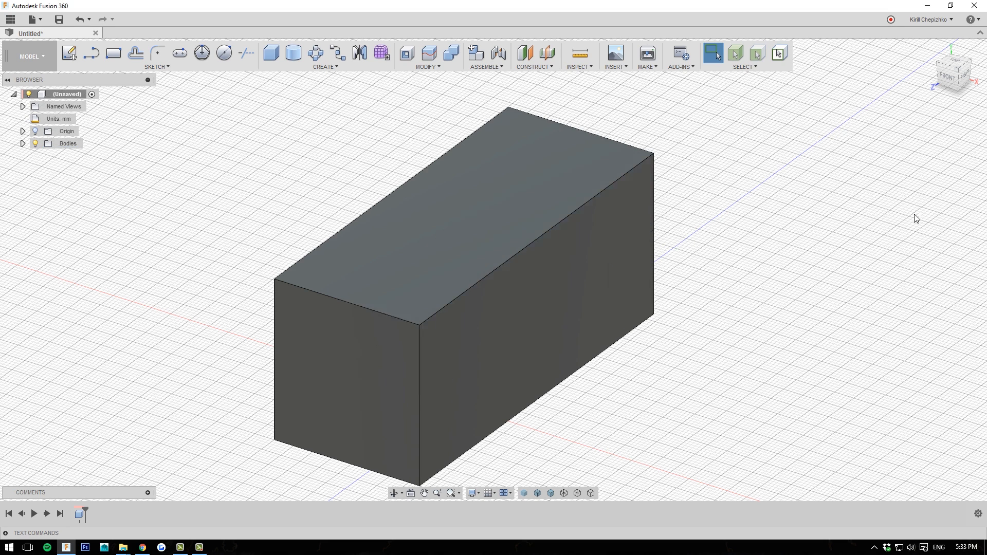
- Try a constant-radius fillet of about 10.5 mm on the box's long front upper edge
right_click(575, 208)
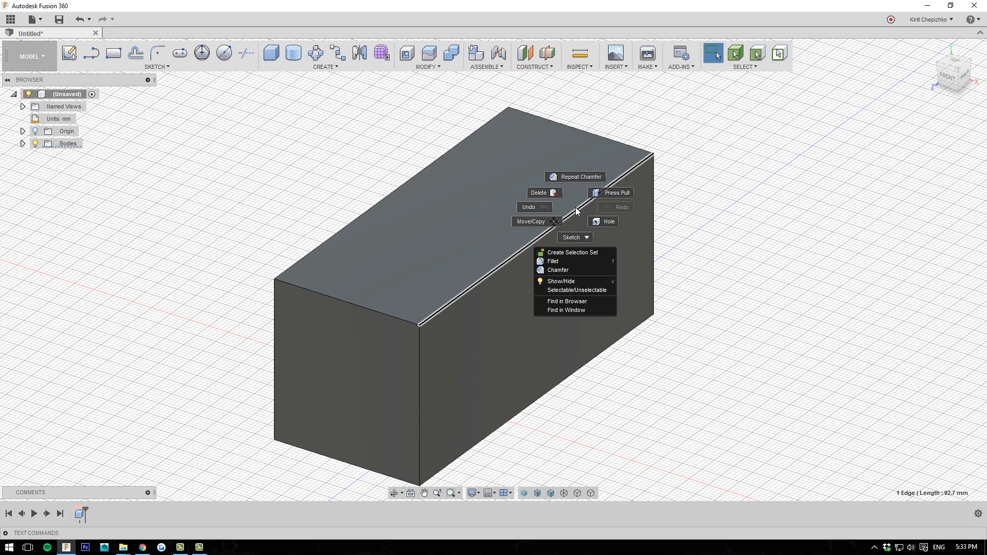
left_click(567, 263)
mouse_move(583, 206)
left_mouse_down()
mouse_move(566, 223)
mouse_move(578, 222)
left_mouse_up()
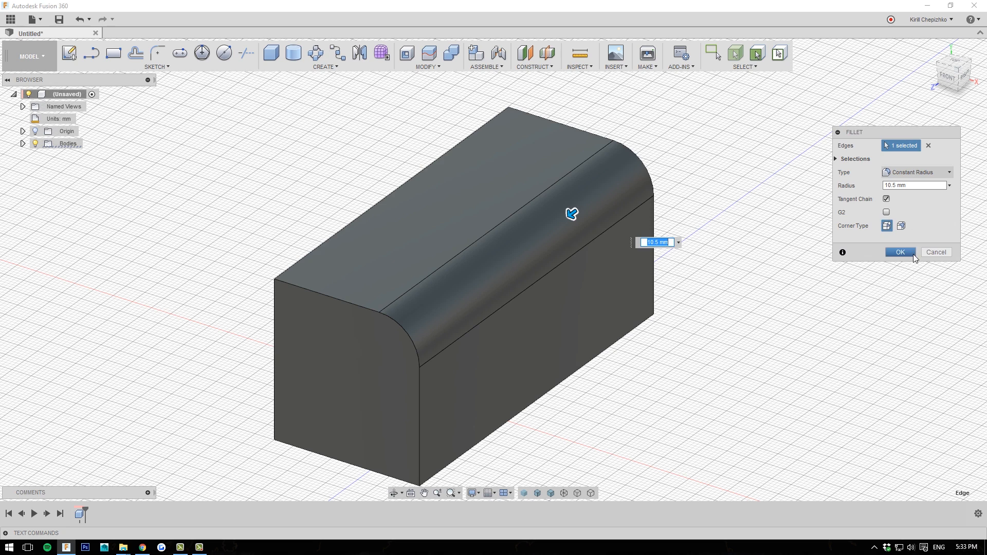
left_click(929, 251)
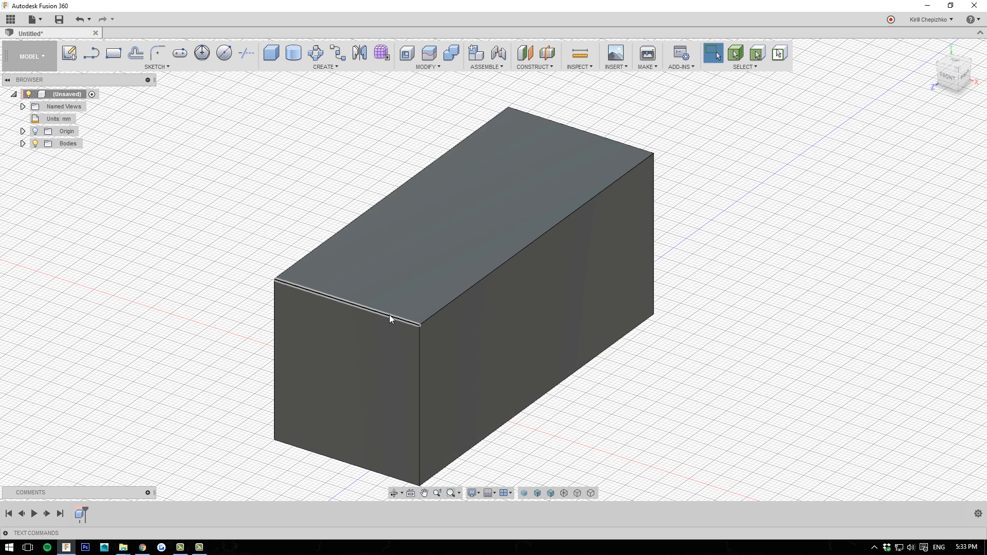
middle_click_drag(519, 347, 571, 355)
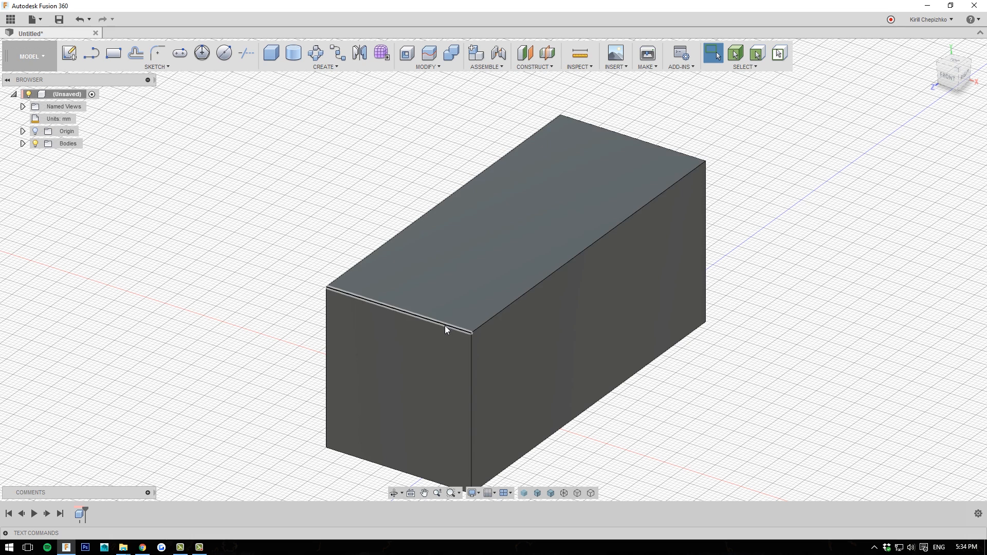
middle_click_drag(699, 286, 667, 278)
scroll(667, 278, "down", 2)
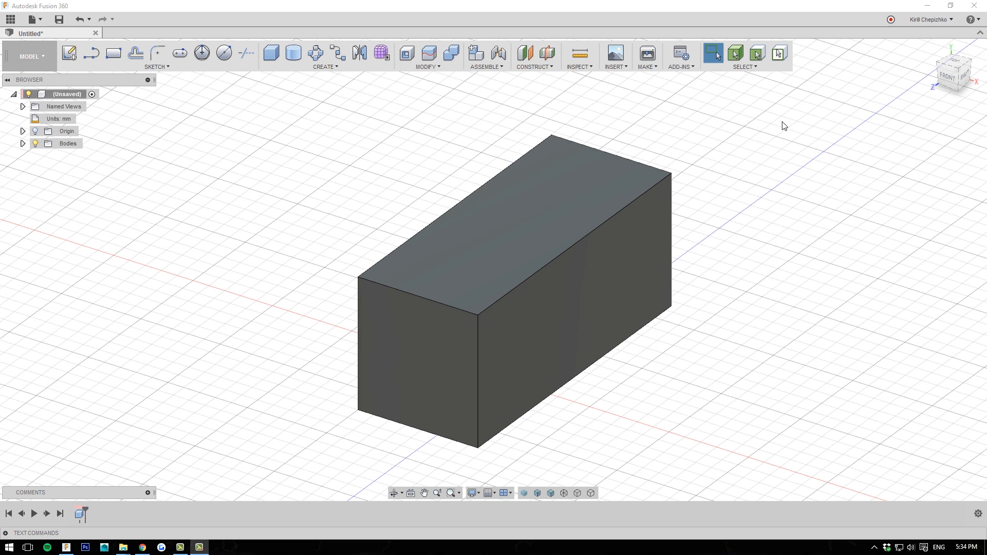
left_click(967, 75)
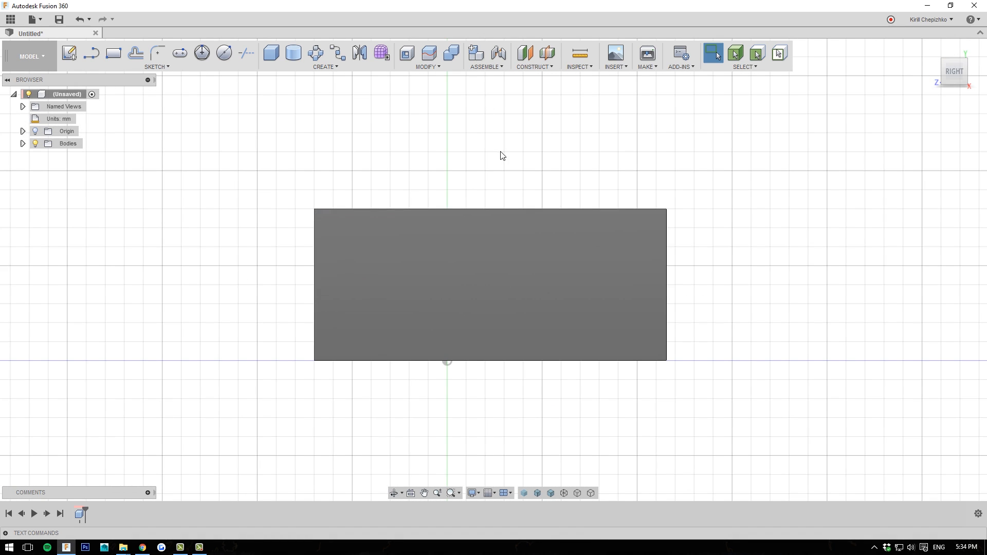
left_click(962, 65)
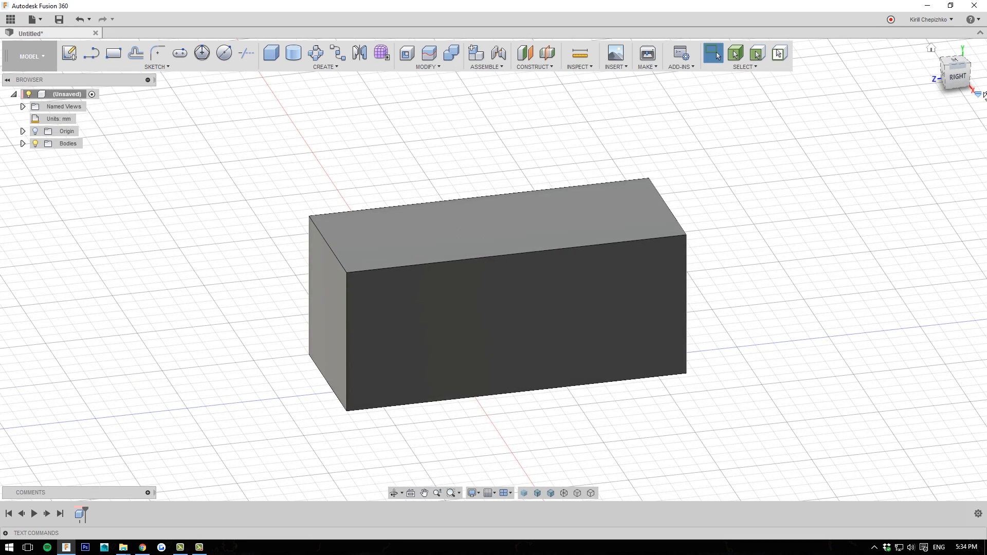
- Sketch an open S-shaped profile of lines and tangent arcs on the box's right face, extending past both ends
left_click(969, 77)
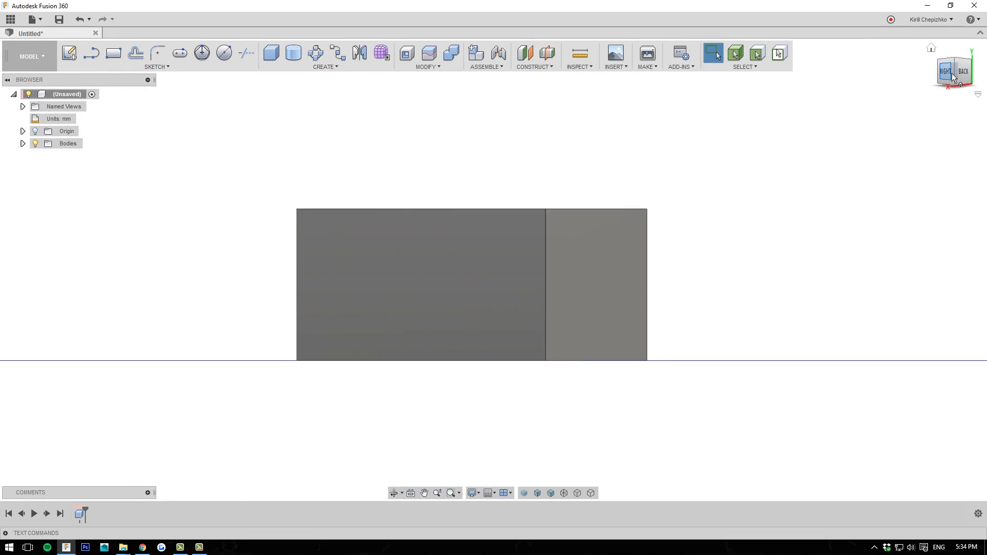
left_click(952, 76)
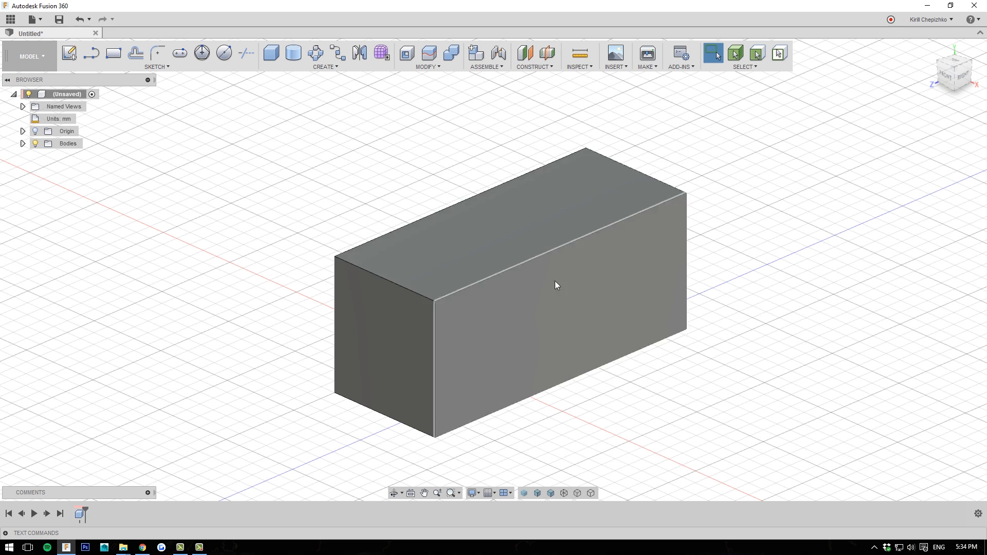
left_click(963, 77)
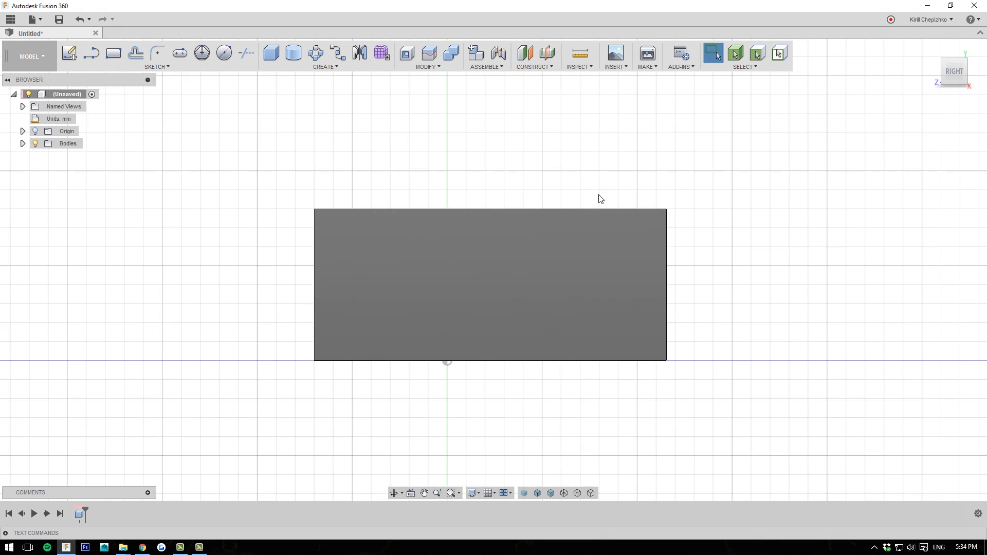
middle_click_drag(584, 187, 533, 153)
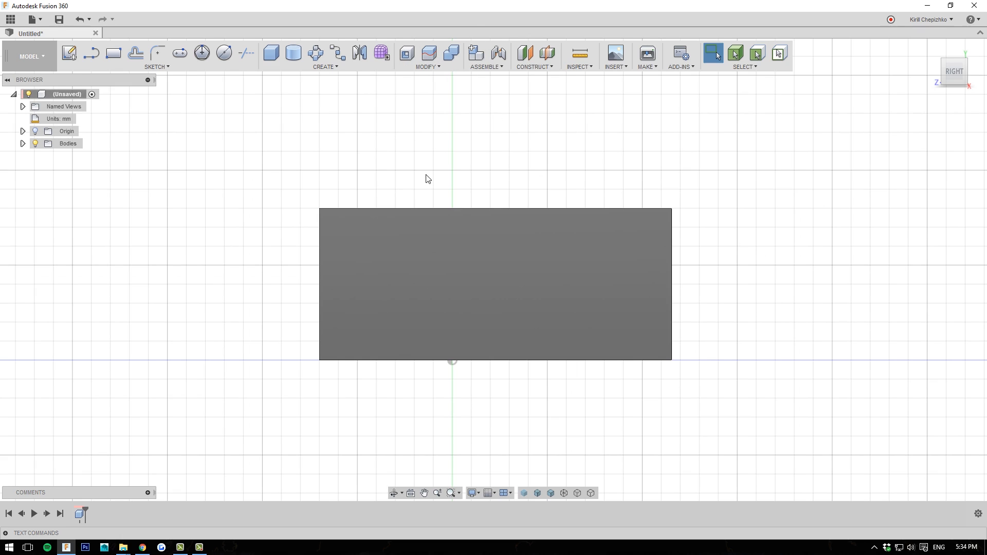
left_click(90, 56)
left_click(403, 337)
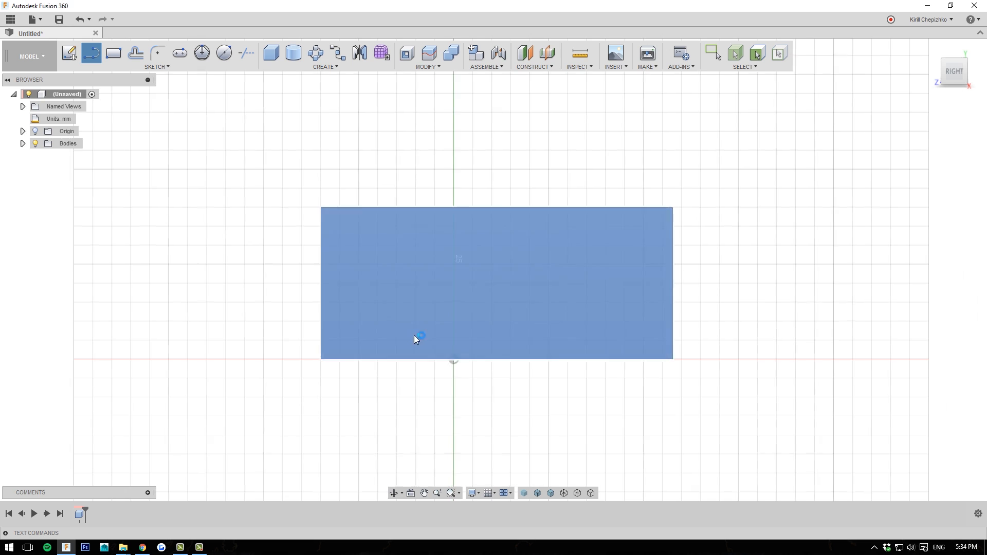
left_click(258, 320)
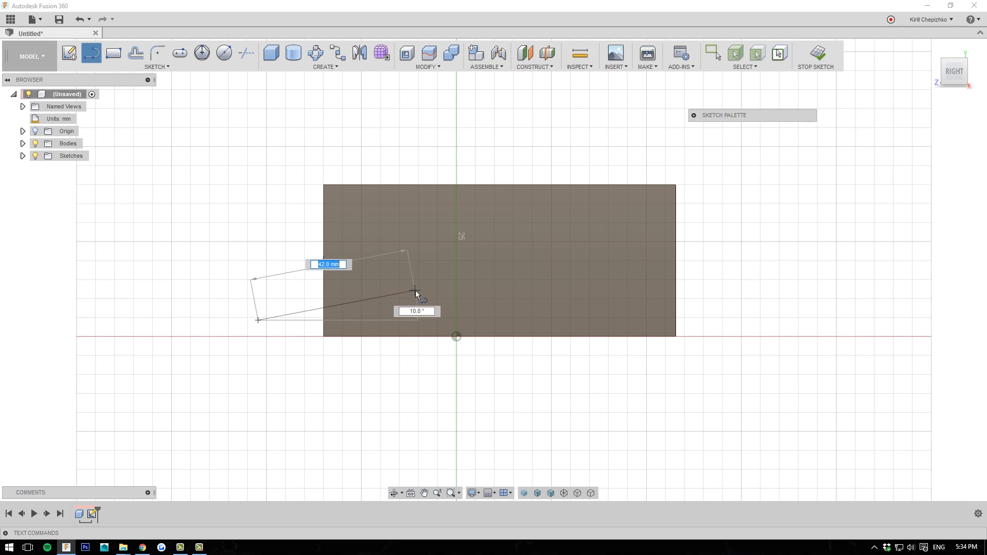
left_click(427, 282)
left_click_drag(427, 282, 470, 256)
mouse_move(513, 213)
left_mouse_down()
mouse_move(554, 199)
mouse_move(501, 217)
mouse_move(680, 199)
mouse_move(573, 199)
left_mouse_up()
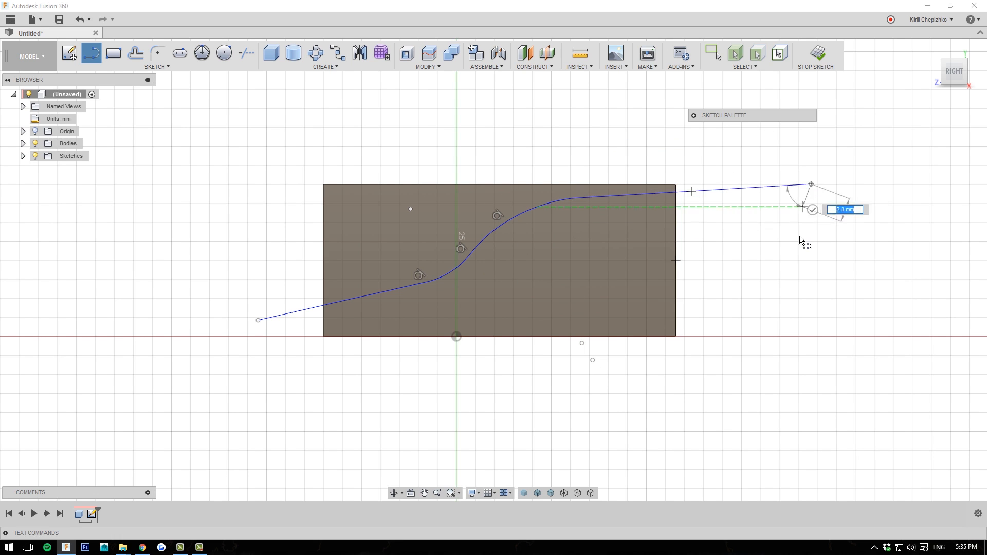
left_click(812, 184)
right_click(812, 184)
left_click(848, 193)
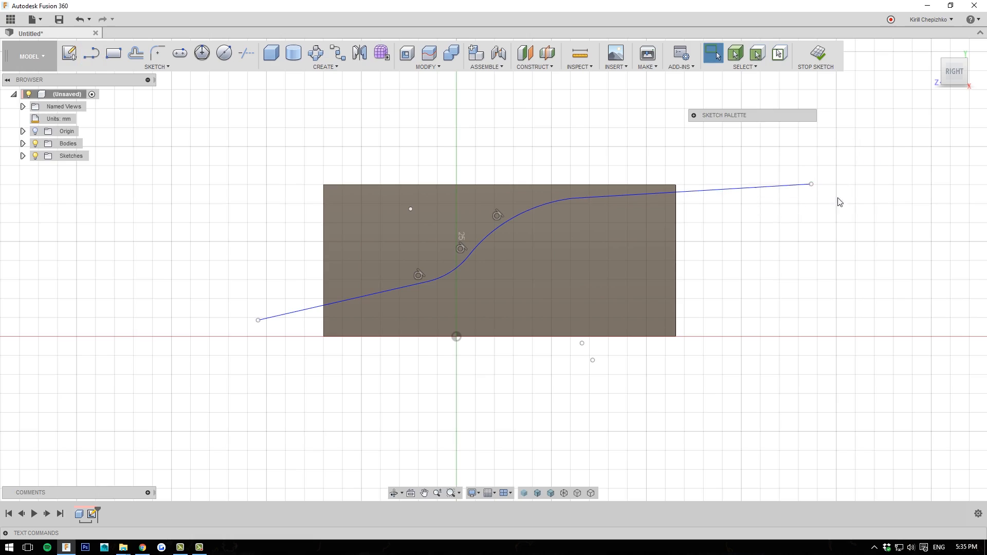
- Set up a Split Body operation on the box with the S-shaped sketch curve as the splitting tool
mouse_move(953, 74)
left_mouse_down()
mouse_move(980, 83)
mouse_move(922, 82)
mouse_move(963, 74)
mouse_move(970, 86)
left_mouse_up()
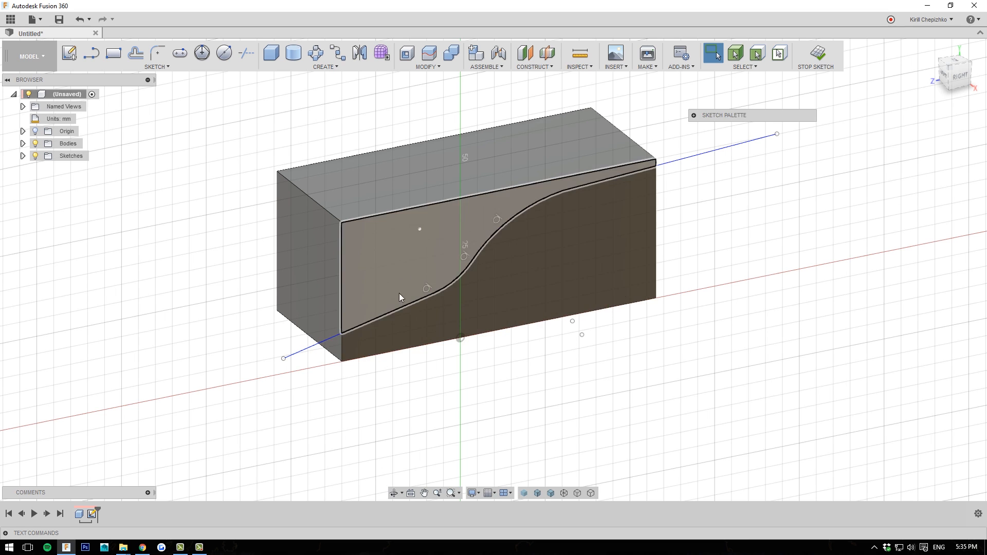
left_click(961, 78)
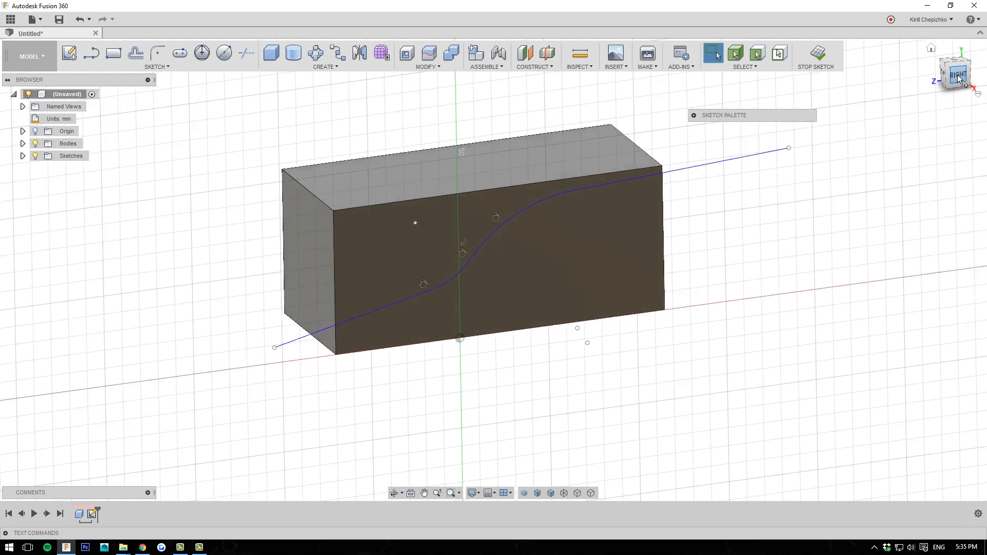
left_click(434, 57)
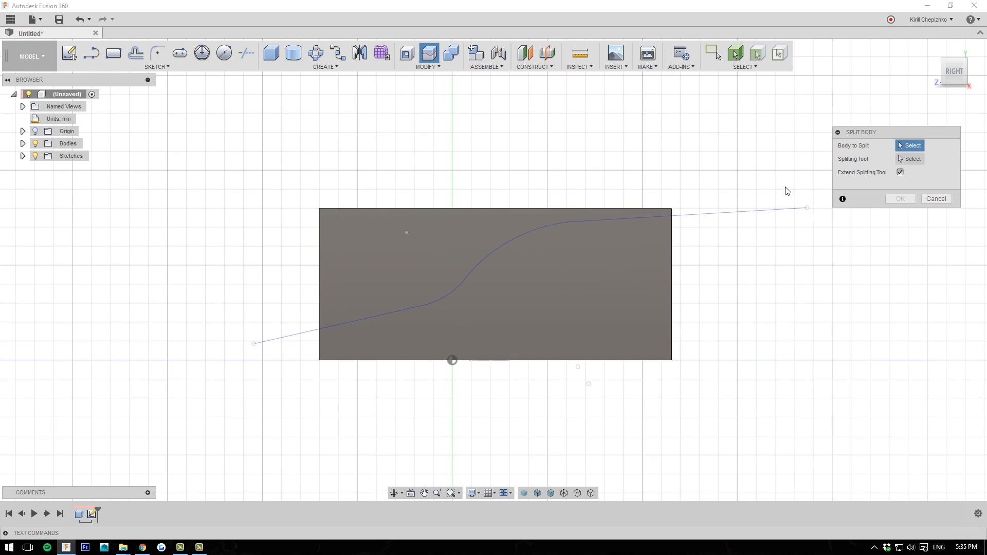
left_click(639, 306)
left_click(943, 61)
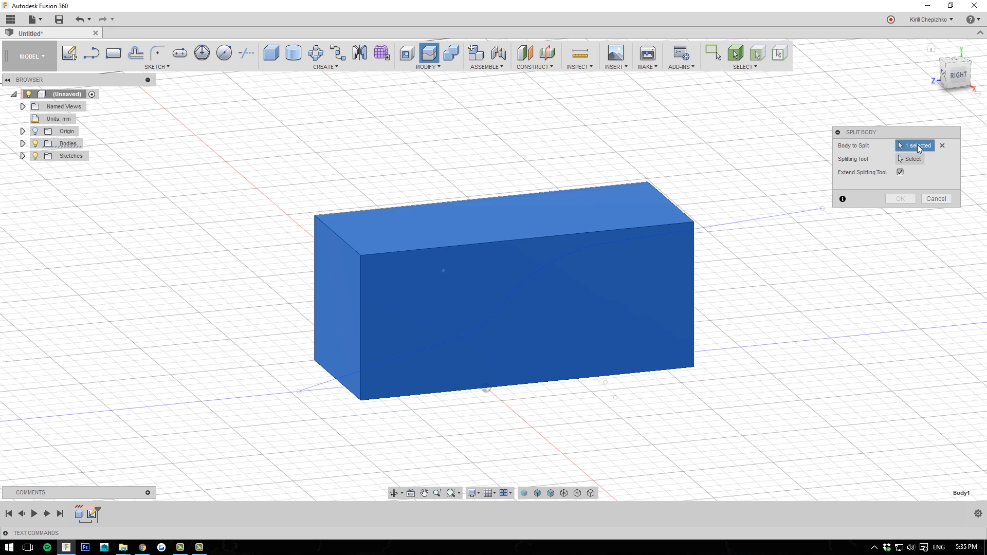
left_click(909, 158)
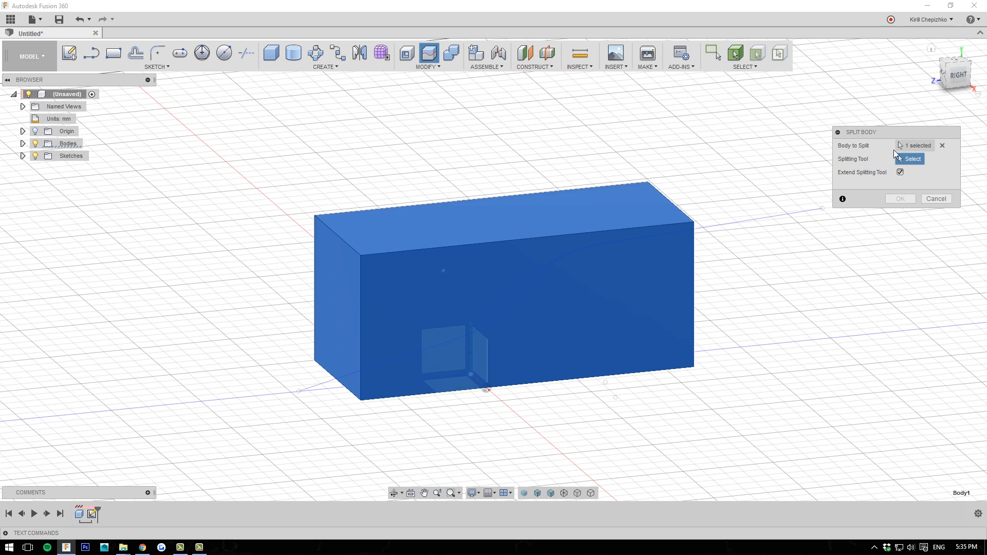
left_click(757, 220)
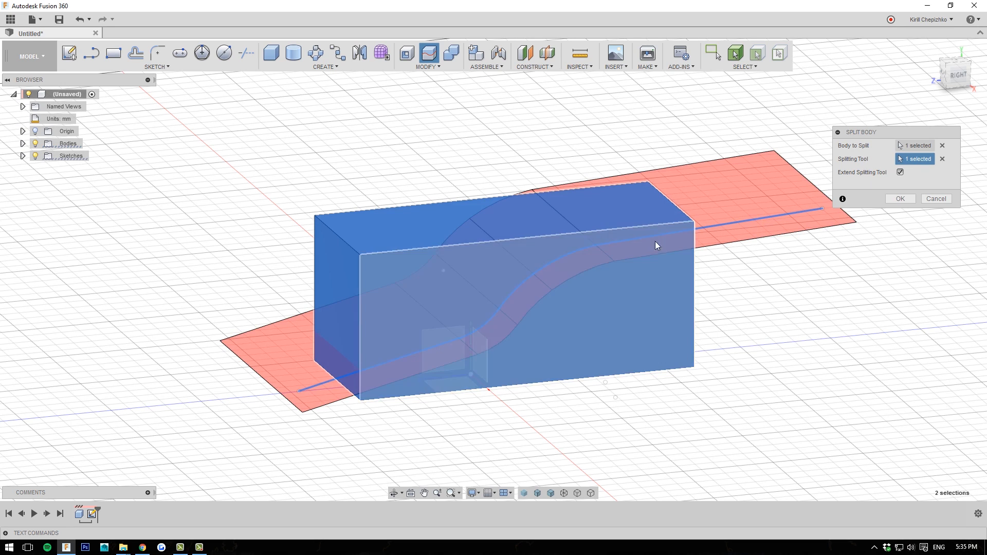
- Turn off Extend Splitting Tool, complete the split, and expand the list of bodies
left_click(955, 73)
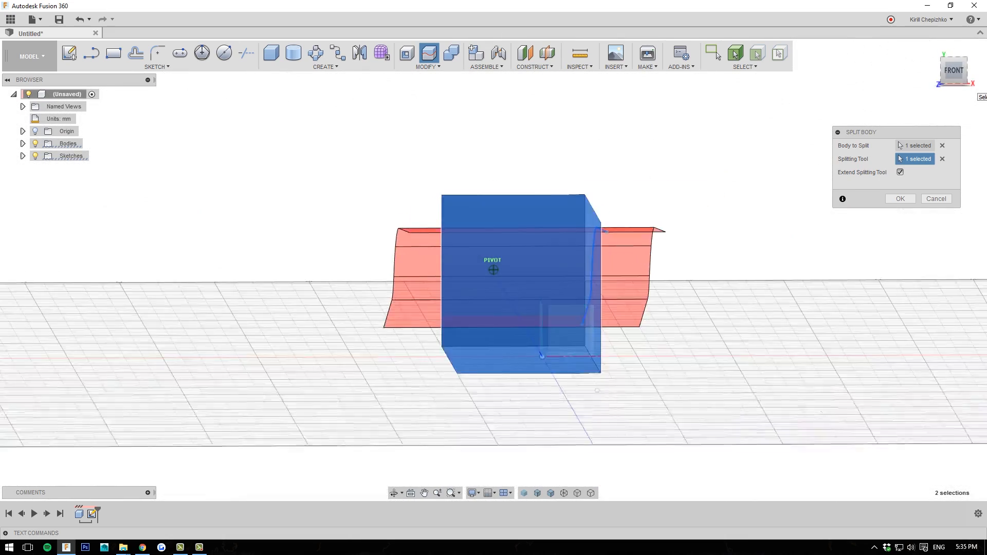
left_click(931, 48)
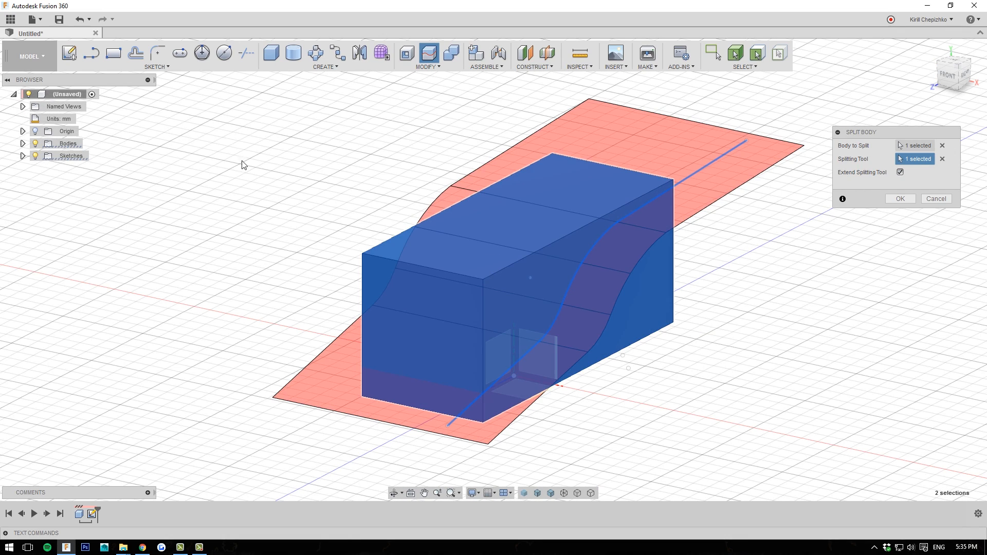
left_click(900, 173)
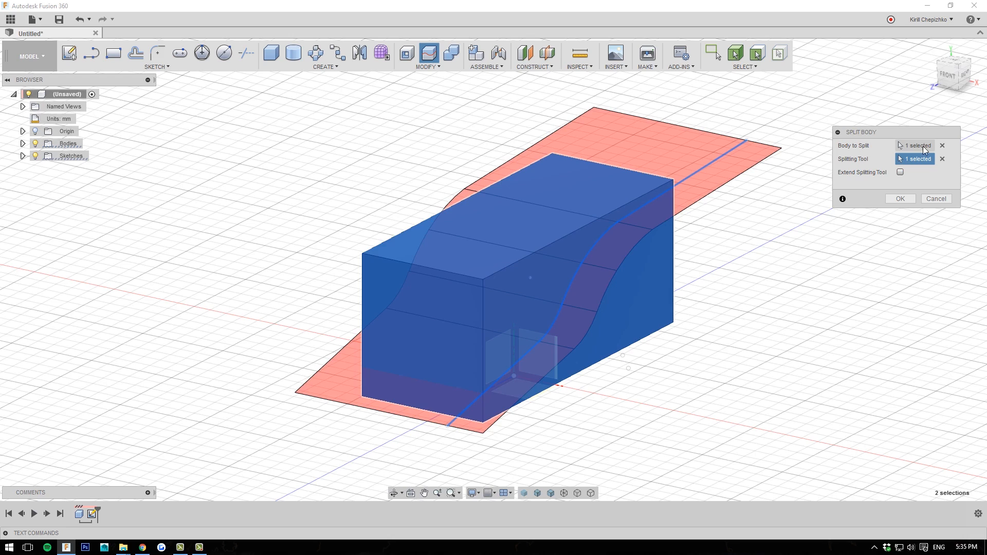
left_click(949, 77)
left_click_drag(949, 81, 922, 92)
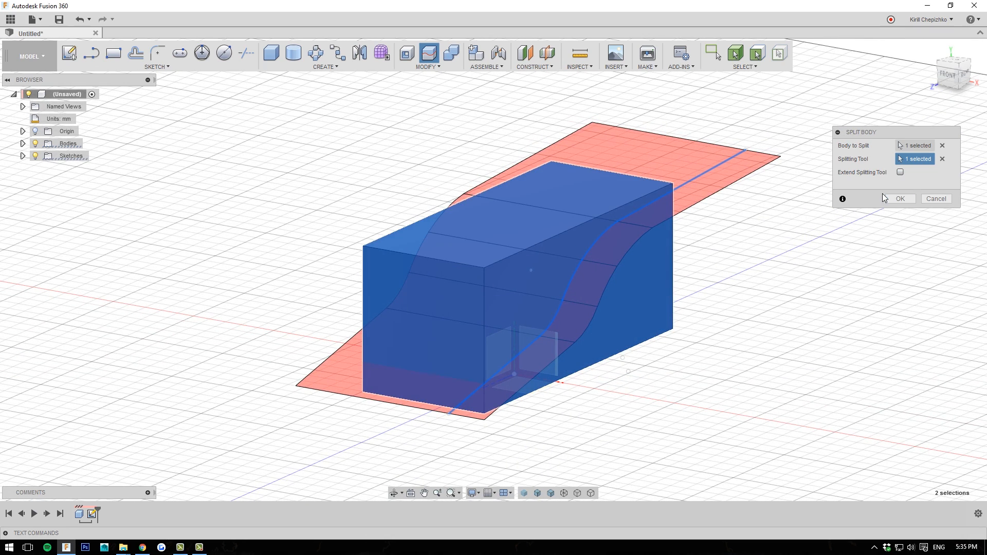
left_click(897, 199)
left_click_drag(943, 79, 939, 82)
left_click(22, 143)
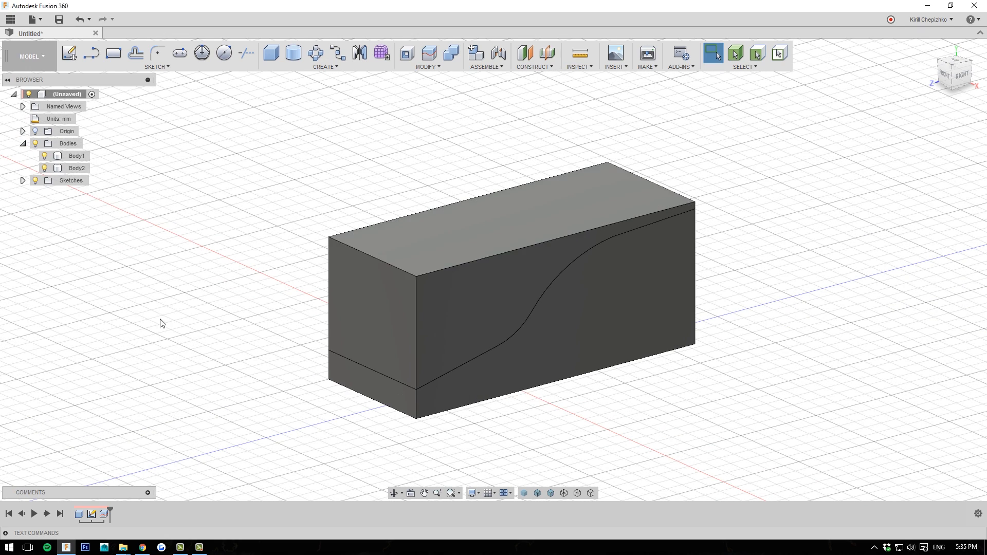
- Try moving the upper body 20 mm upward along Z with the move object set to Bodies
right_click(462, 260)
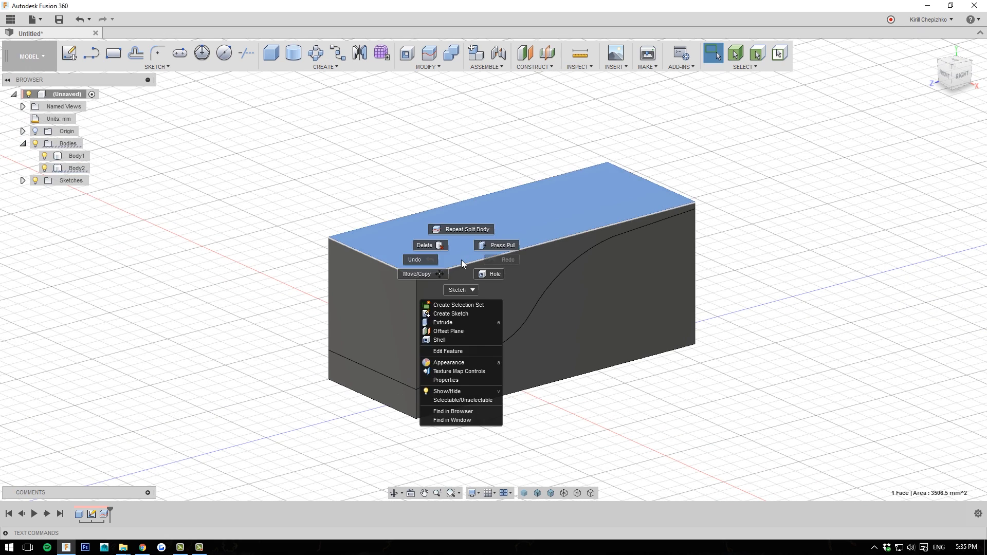
left_click(424, 273)
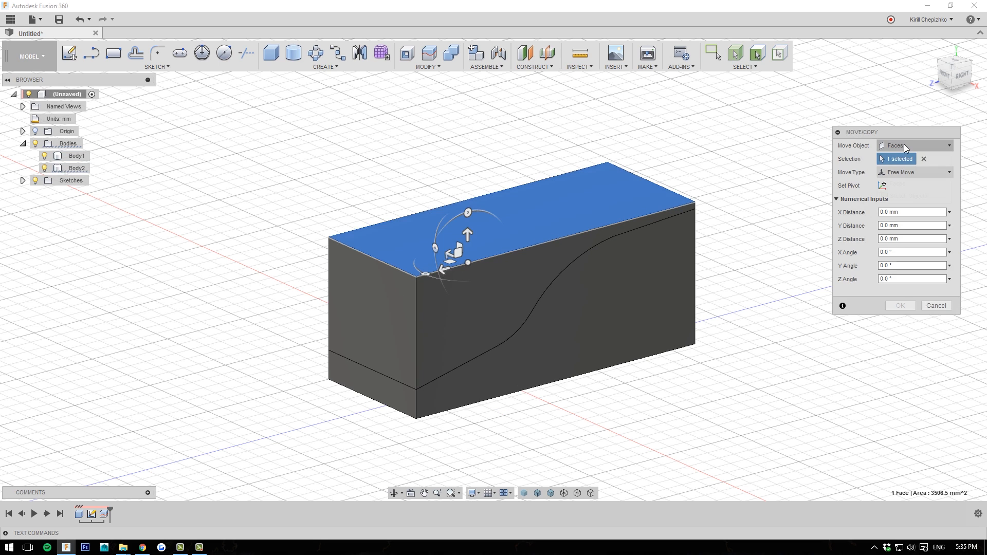
left_click(915, 145)
left_click(904, 171)
left_click(457, 239)
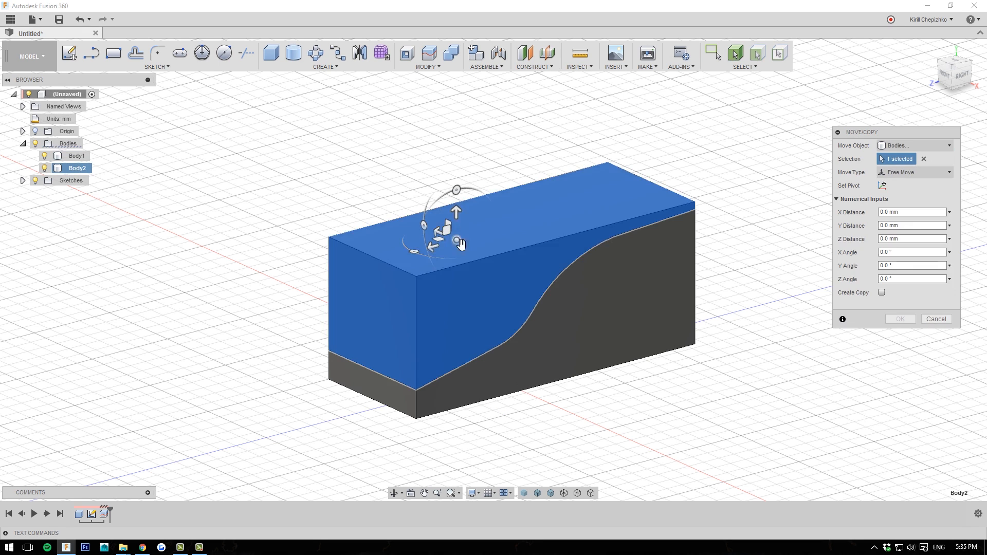
left_click_drag(460, 218, 458, 144)
mouse_move(948, 76)
left_mouse_down()
mouse_move(897, 65)
mouse_move(940, 68)
mouse_move(941, 83)
left_mouse_up()
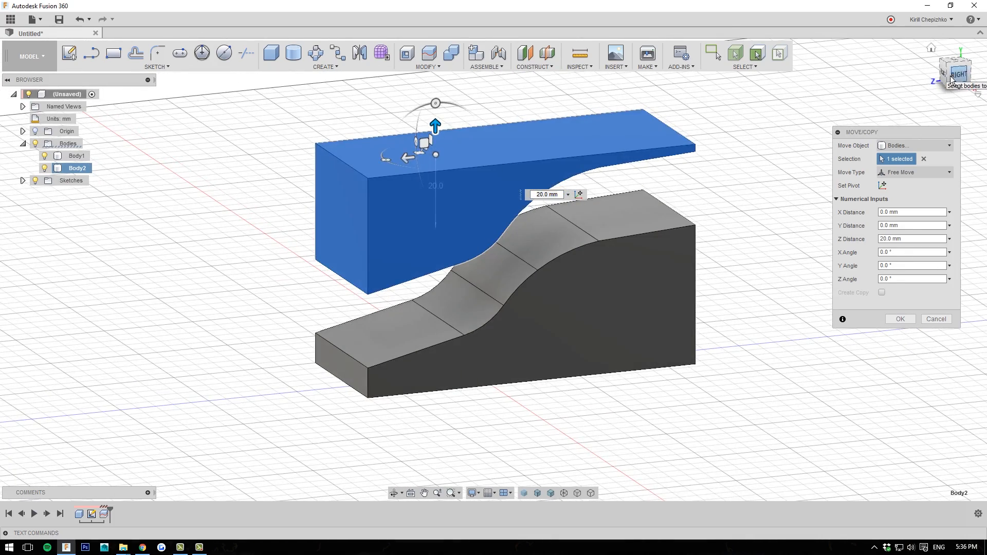
left_click(934, 319)
- Examine the selection options and how individual faces and edges of the upper body get selected
middle_click_drag(834, 262, 839, 252)
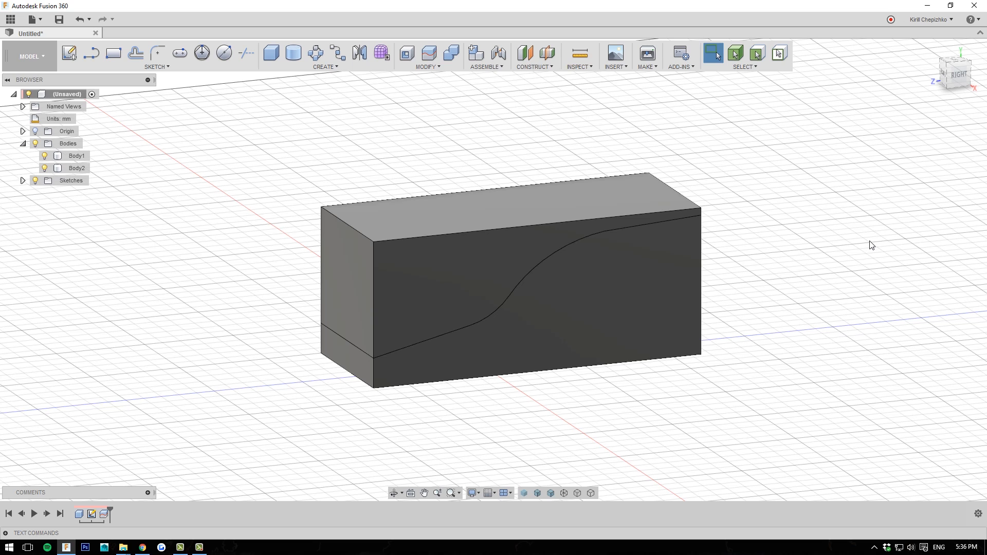
middle_click_drag(778, 228, 749, 214)
left_click(400, 238)
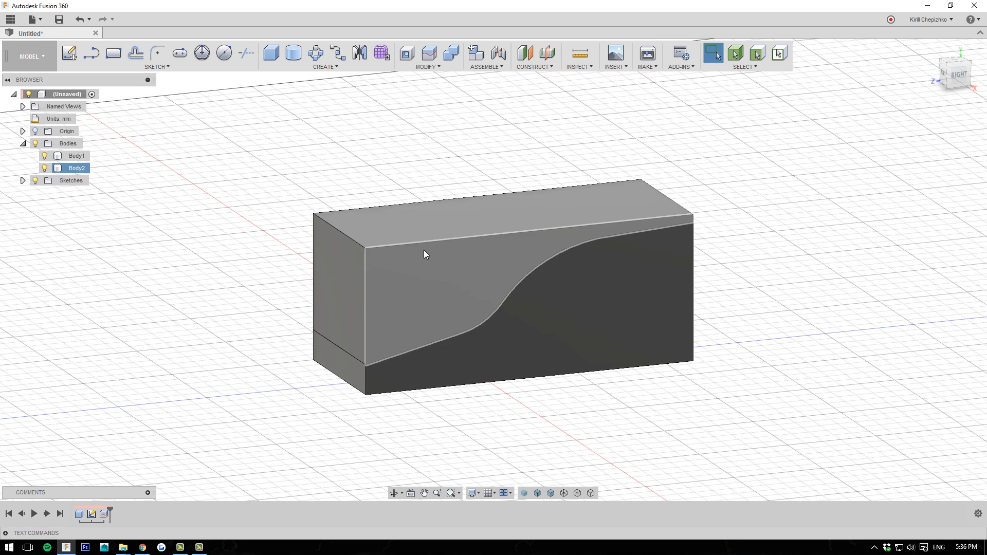
left_click(756, 67)
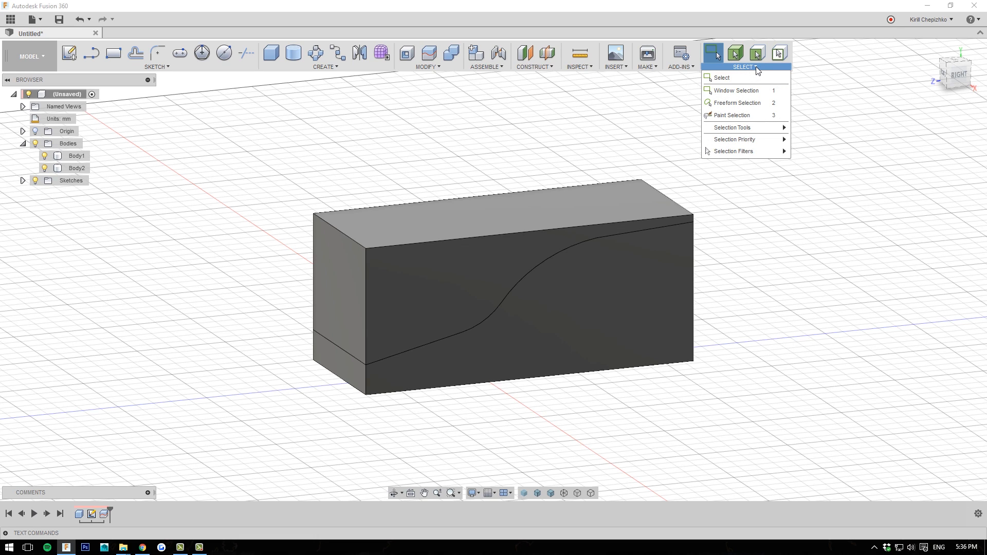
mouse_move(780, 156)
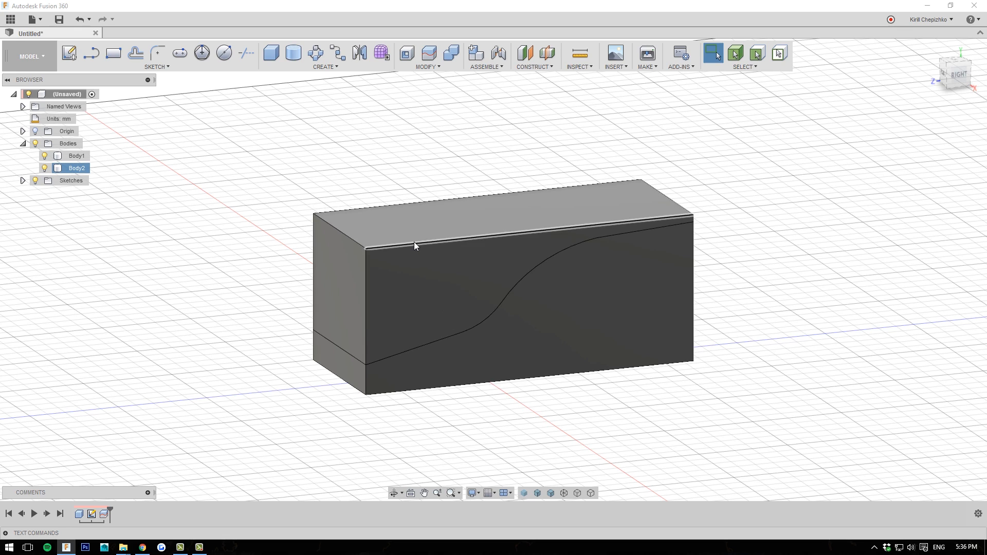
left_click(369, 228)
left_click(360, 240)
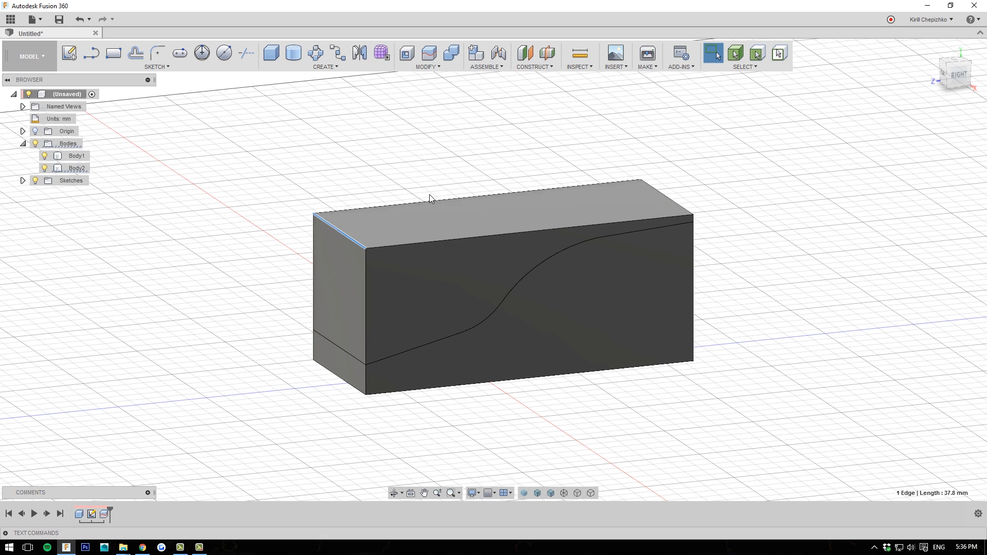
left_click(726, 158)
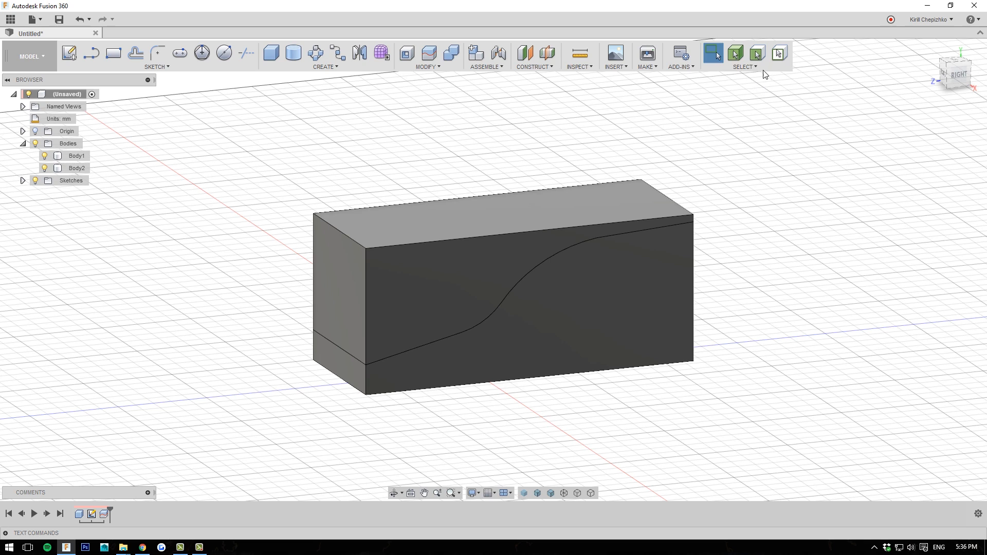
- Turn on Select Body Priority and select the whole upper body
left_click(745, 67)
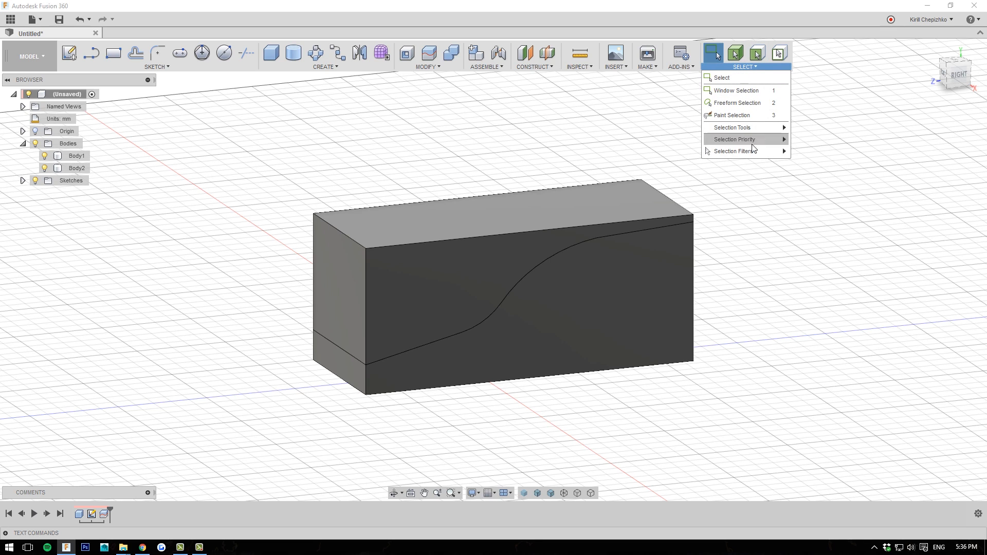
mouse_move(758, 140)
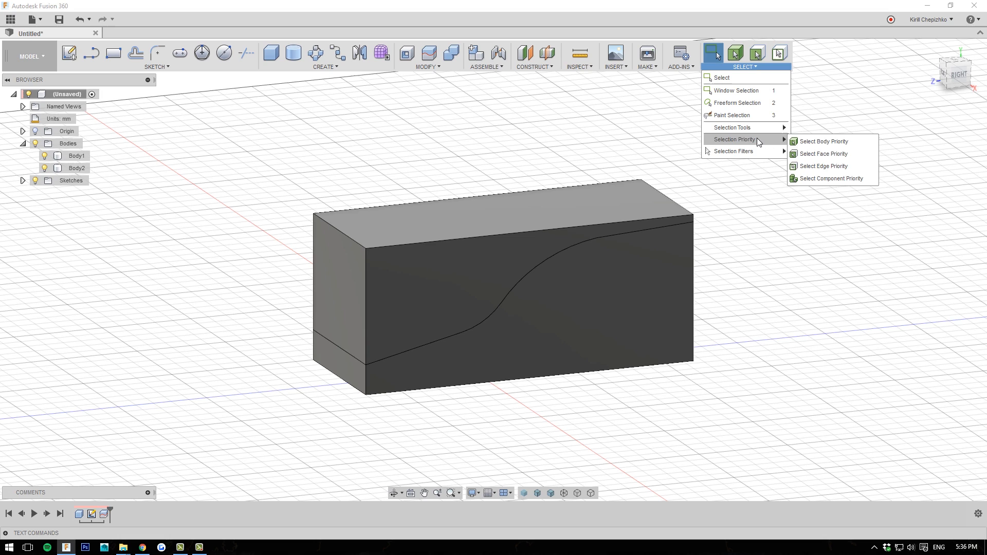
left_click(739, 36)
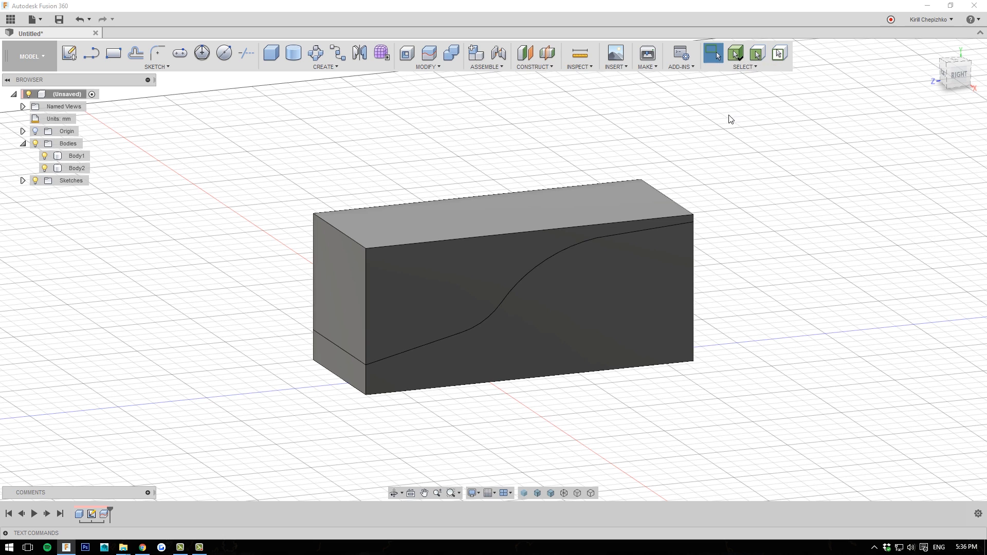
left_click(466, 252)
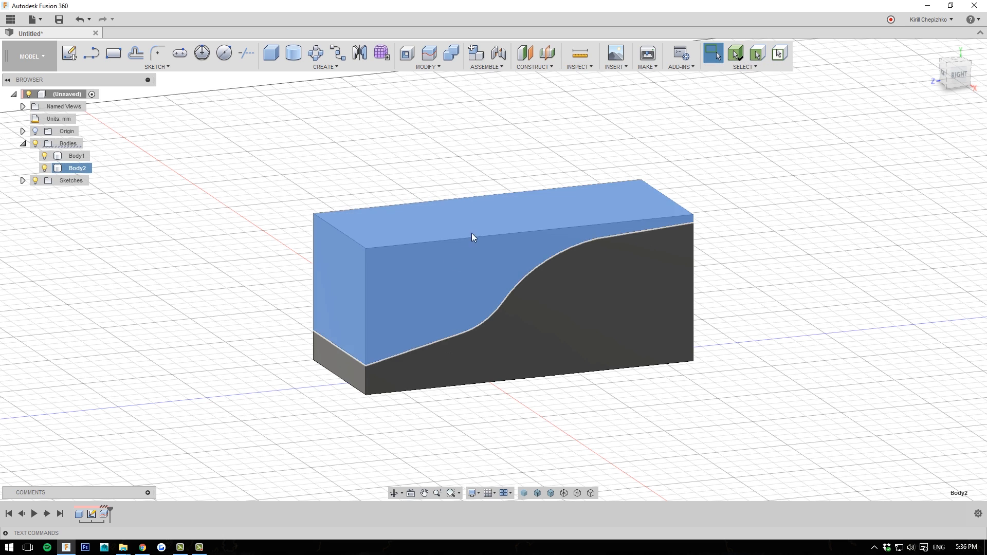
left_click(676, 402)
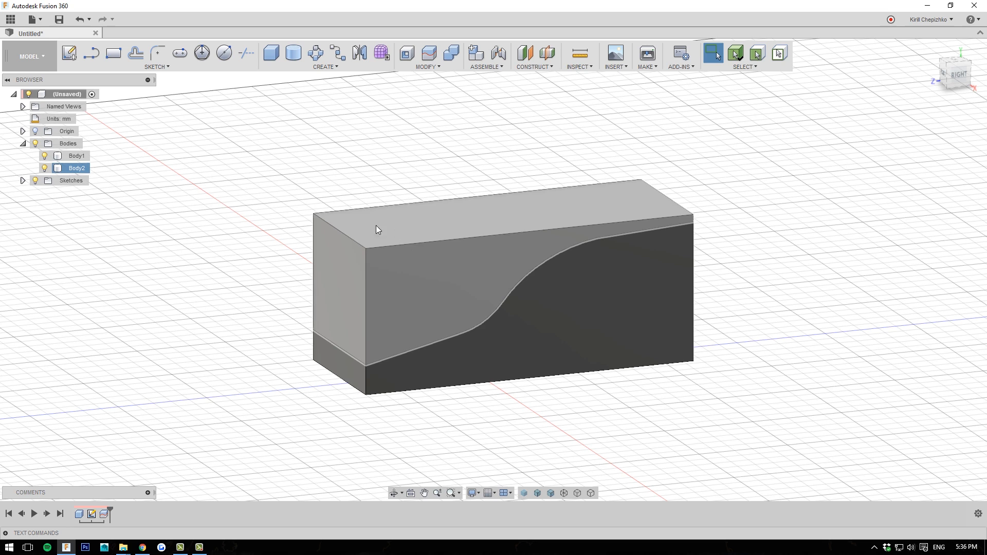
left_click(452, 232)
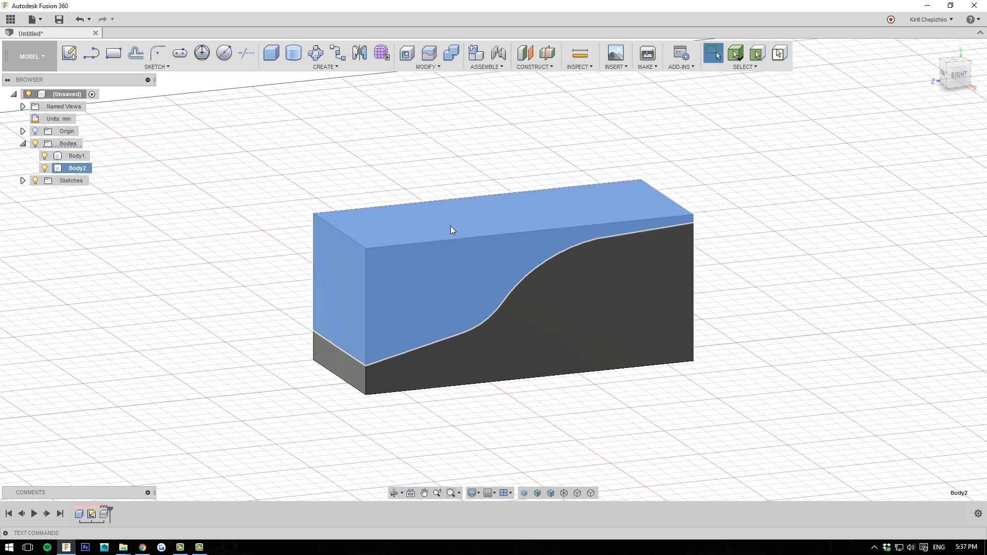
- Try moving the whole selected upper body freely with Move/Copy, leaving its numerical distances at zero
right_click(458, 217)
key("Escape")
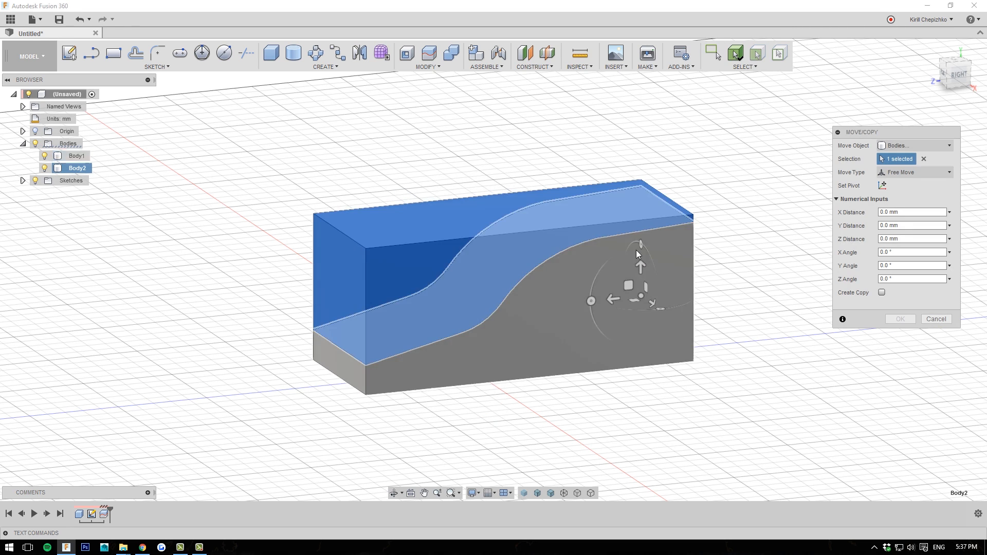
mouse_move(640, 272)
left_mouse_down()
mouse_move(632, 170)
mouse_move(638, 273)
left_mouse_up()
left_click(923, 322)
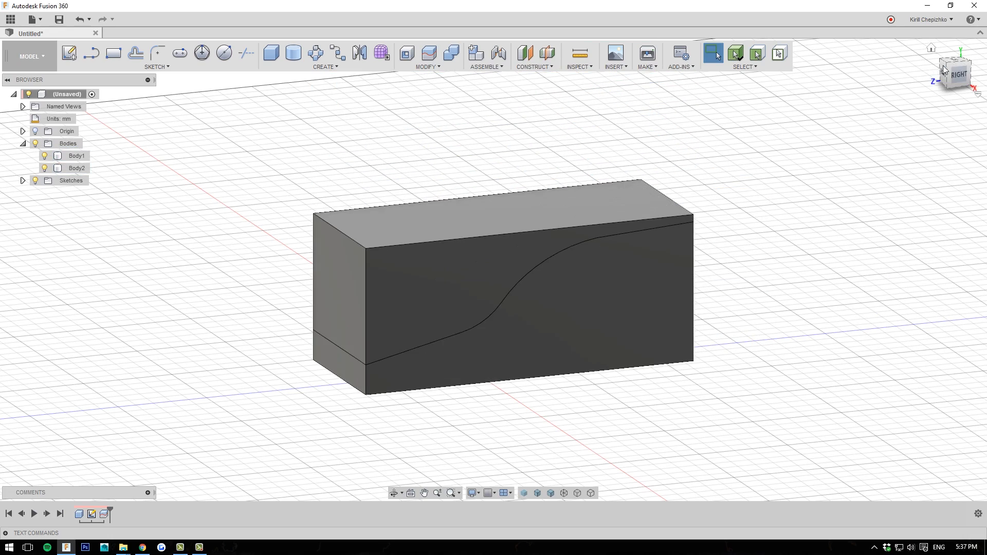
- Select the whole lower body, and turn off Select Body Priority so that single faces can be picked
left_click_drag(944, 67, 964, 58)
scroll(472, 394, "up", 3)
left_click(686, 264)
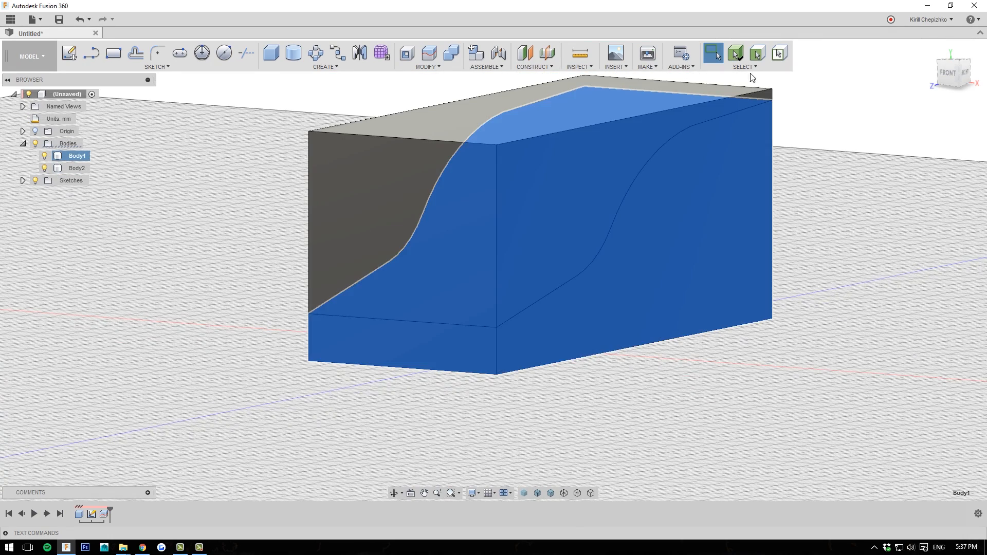
left_click(736, 54)
- Rotate the lower body's large front face 15° about Y with Move/Copy
right_click(673, 280)
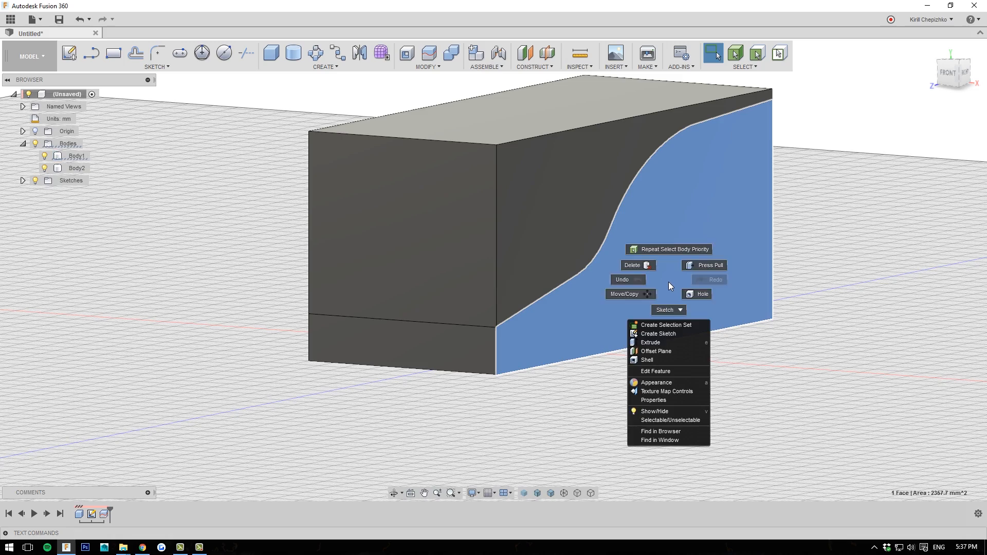
left_click(651, 291)
left_click_drag(673, 227, 664, 230)
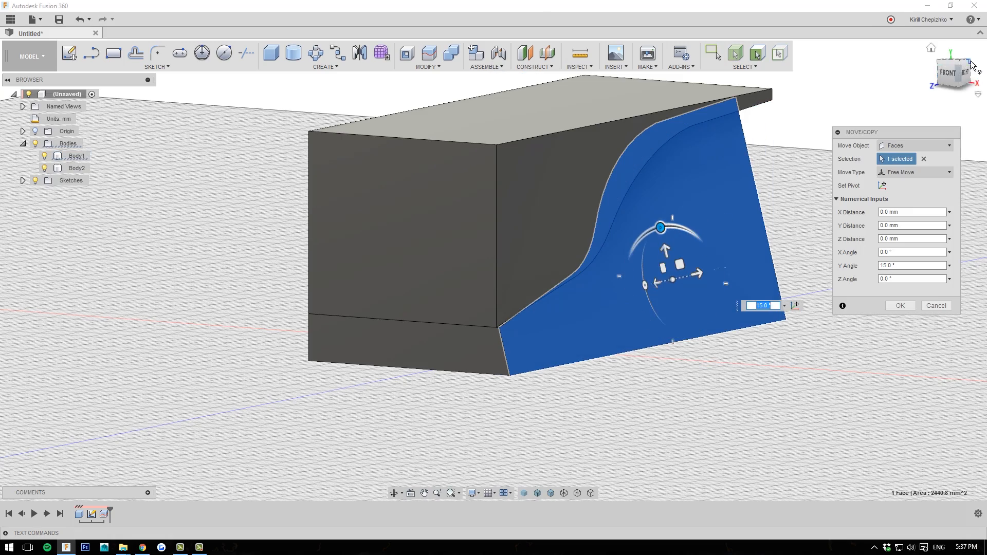
mouse_move(953, 75)
left_mouse_down()
mouse_move(908, 93)
mouse_move(848, 74)
mouse_move(853, 343)
left_mouse_up()
left_click(900, 305)
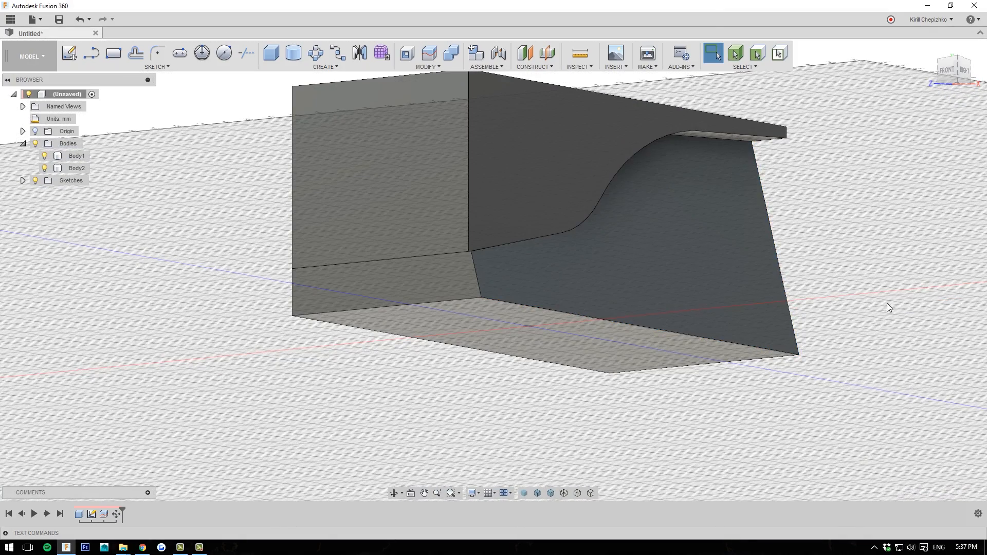
- Undo the rotation of the lower body's front face and view the box from the right side
left_click_drag(951, 66, 956, 74)
right_click_drag(960, 189, 796, 185)
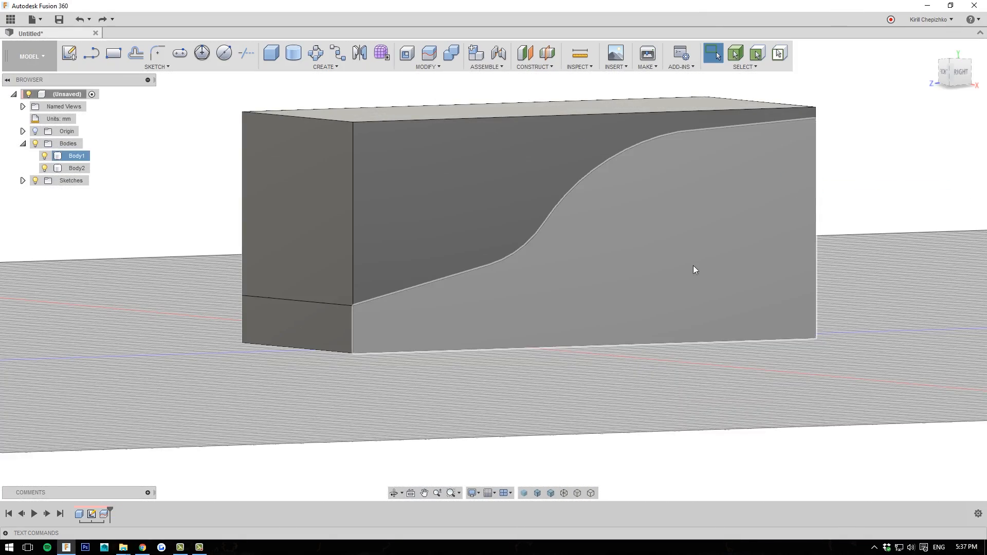
middle_click_drag(824, 265, 794, 280)
left_click(958, 72)
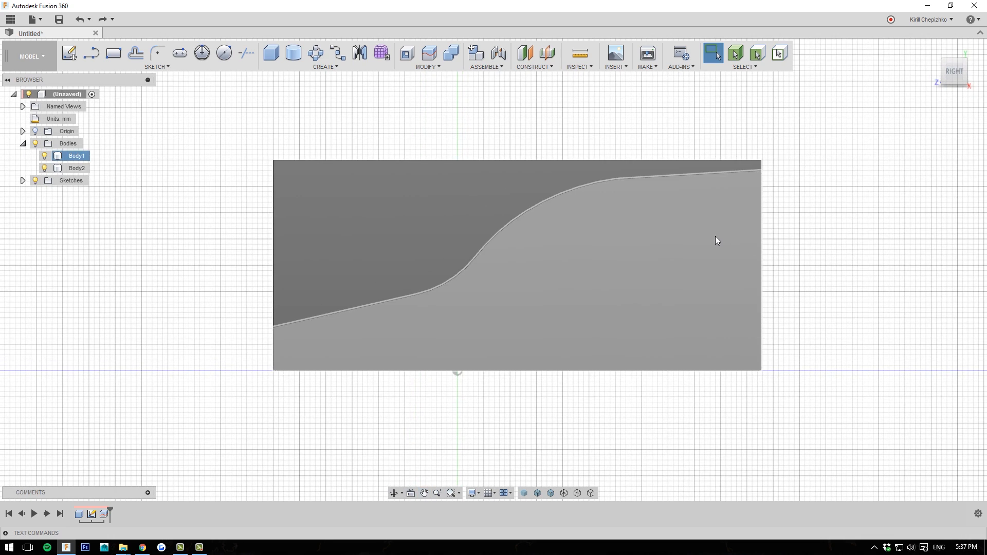
- Undo the body split to return to the sketch of the splitting curve on the single box
right_click_drag(804, 240, 306, 154)
middle_click_drag(514, 280, 606, 218)
scroll(767, 207, "down", 1)
middle_click_drag(710, 246, 649, 275)
mouse_move(961, 72)
left_mouse_down()
mouse_move(977, 89)
mouse_move(969, 82)
left_mouse_up()
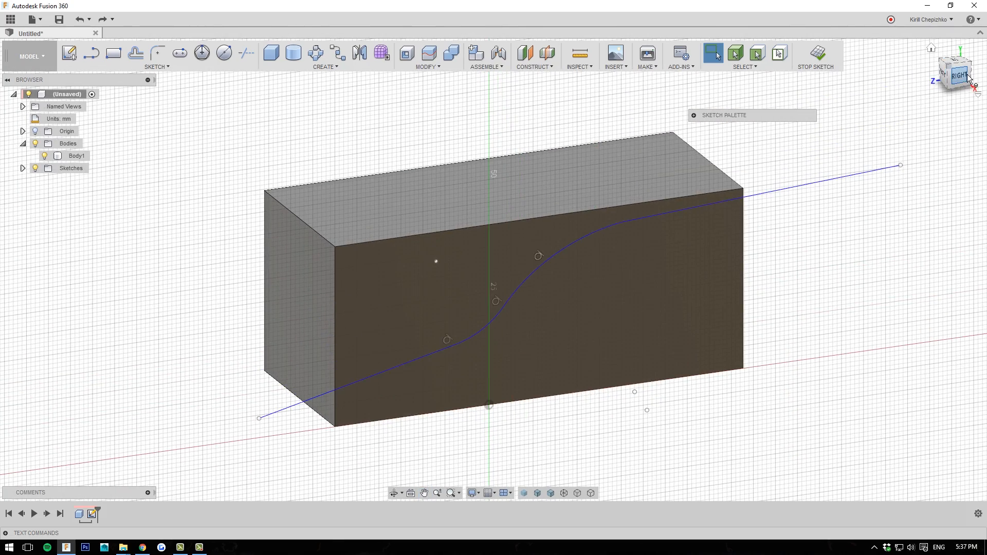
left_click(961, 77)
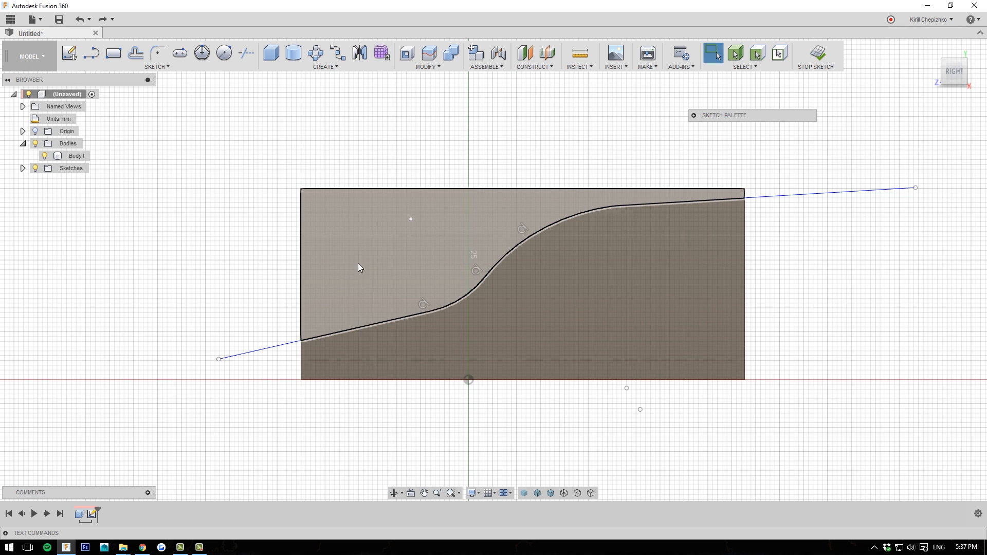
left_click(946, 67)
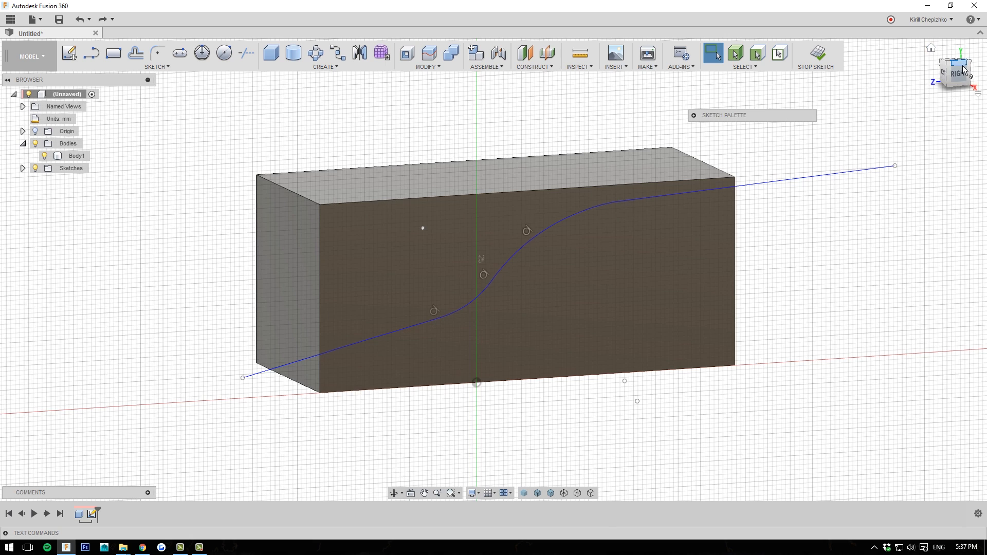
left_click_drag(960, 73, 964, 77)
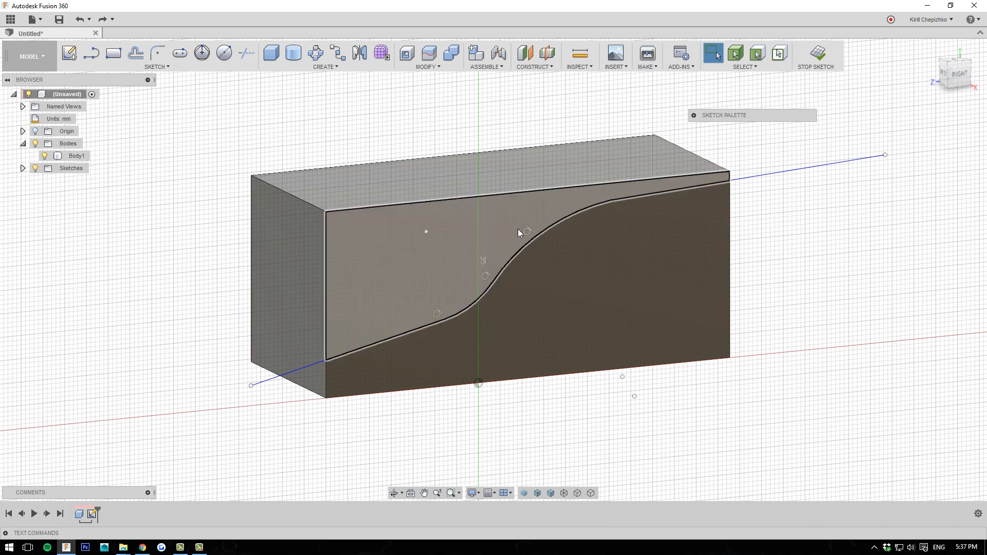
- Extrude the region above the curve as a cut through the full depth of the box
right_click(472, 244)
left_click(501, 230)
key("e")
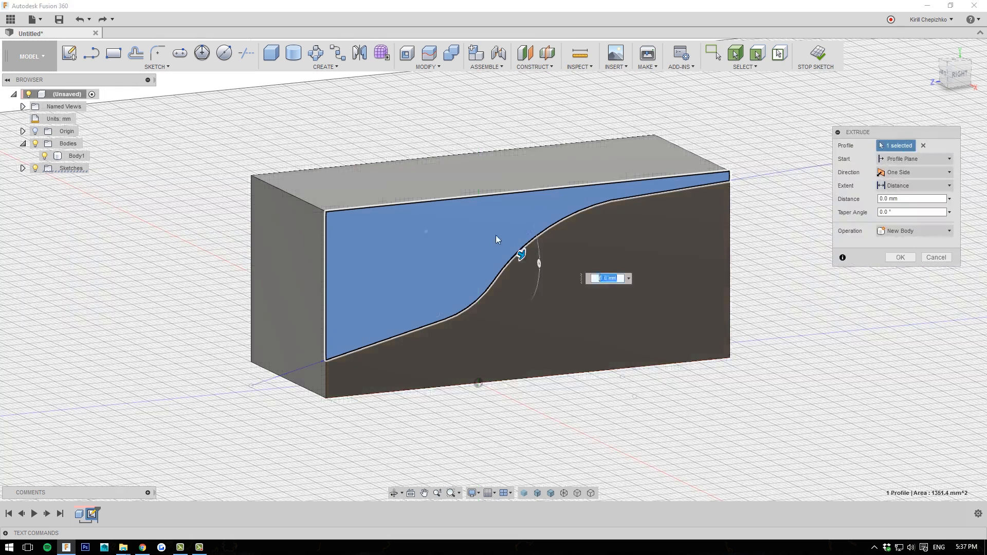
left_click_drag(526, 258, 466, 262)
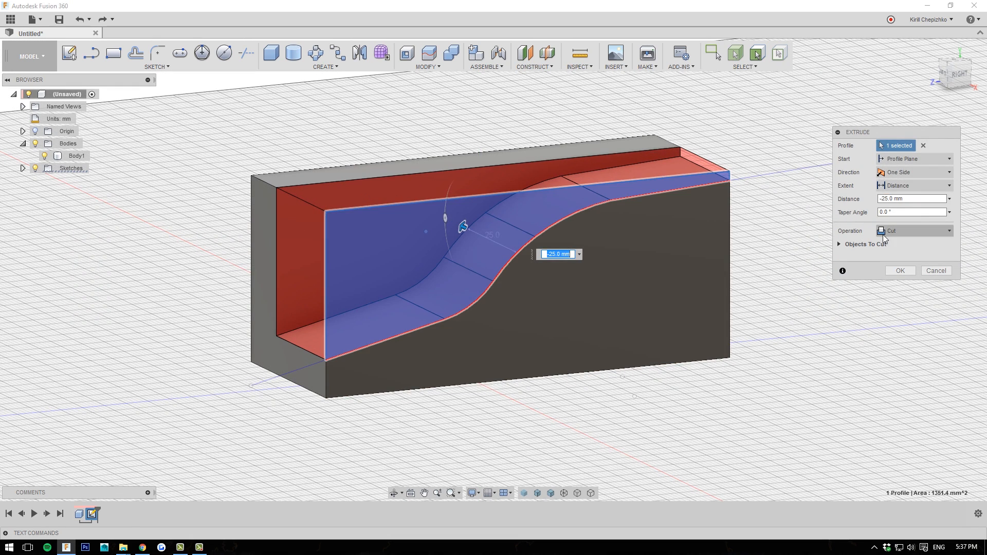
left_click_drag(463, 225, 386, 211)
left_click(898, 270)
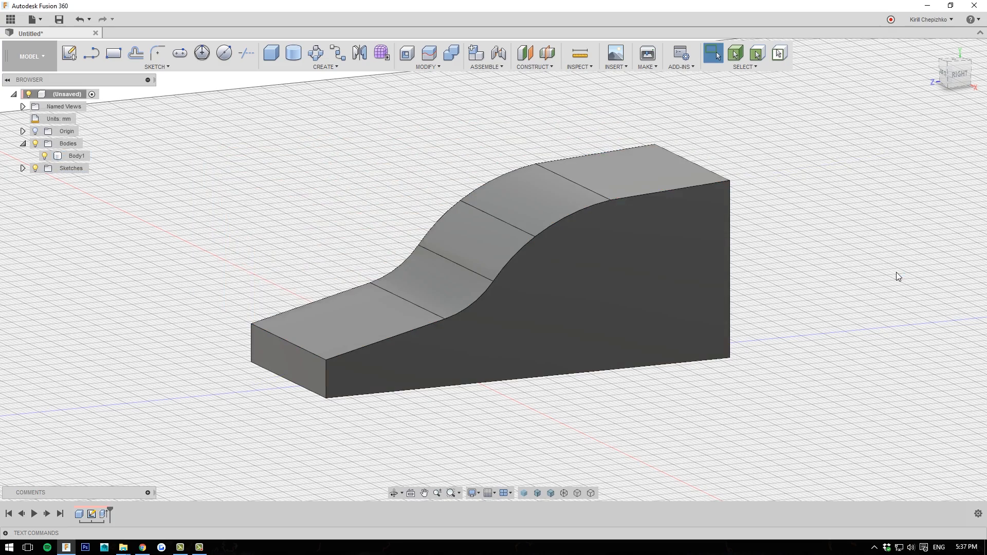
- Undo the extruded cut and return to the curve's sketch seen from the right side
right_click_drag(835, 122, 735, 126)
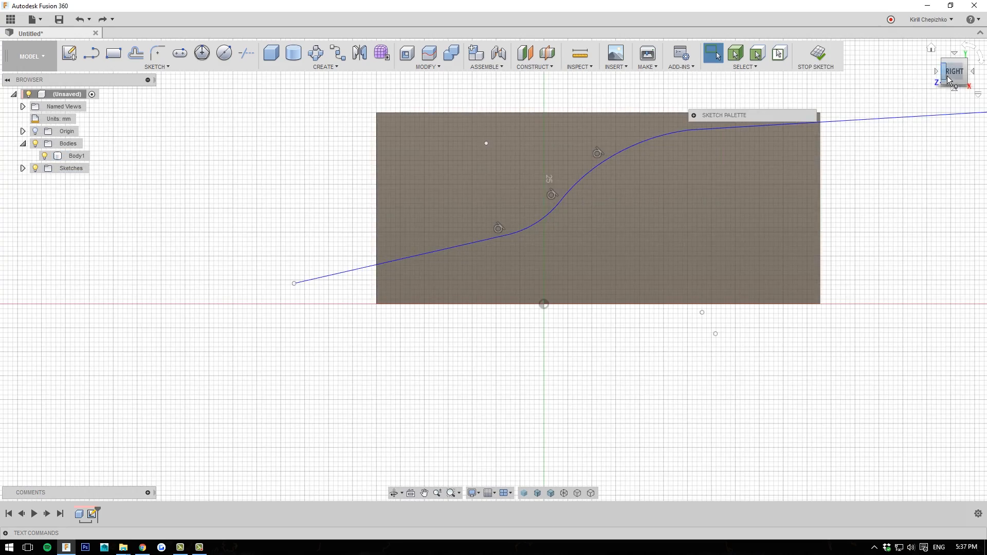
left_click_drag(950, 79, 960, 95)
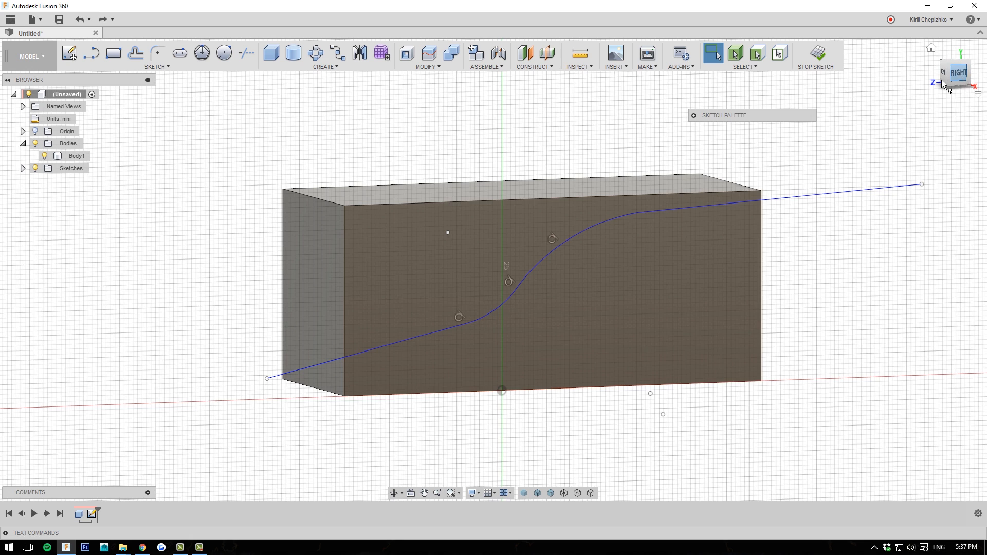
left_click(956, 74)
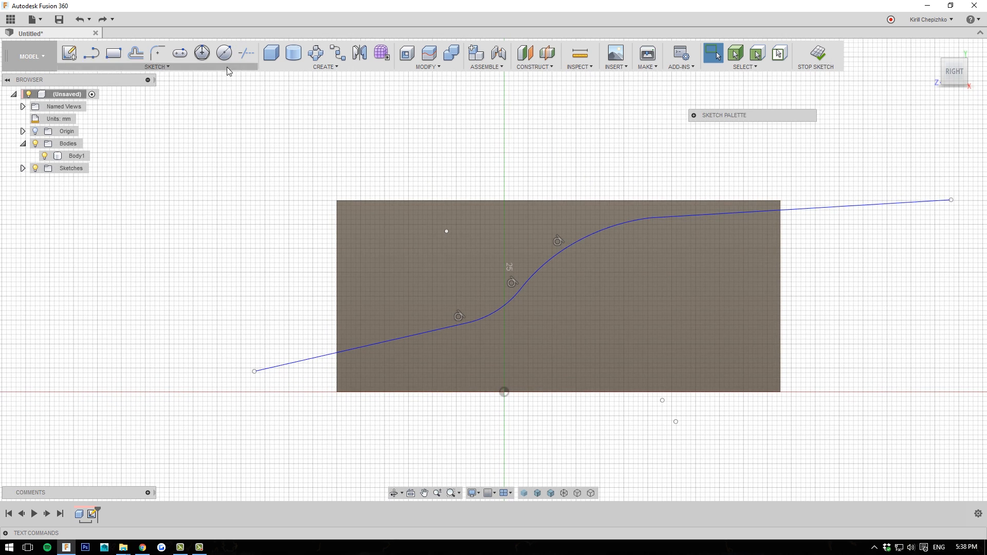
- Draw connected lines from the curve's lower end up, across above the box and down to its upper end, closing a region
left_click(91, 53)
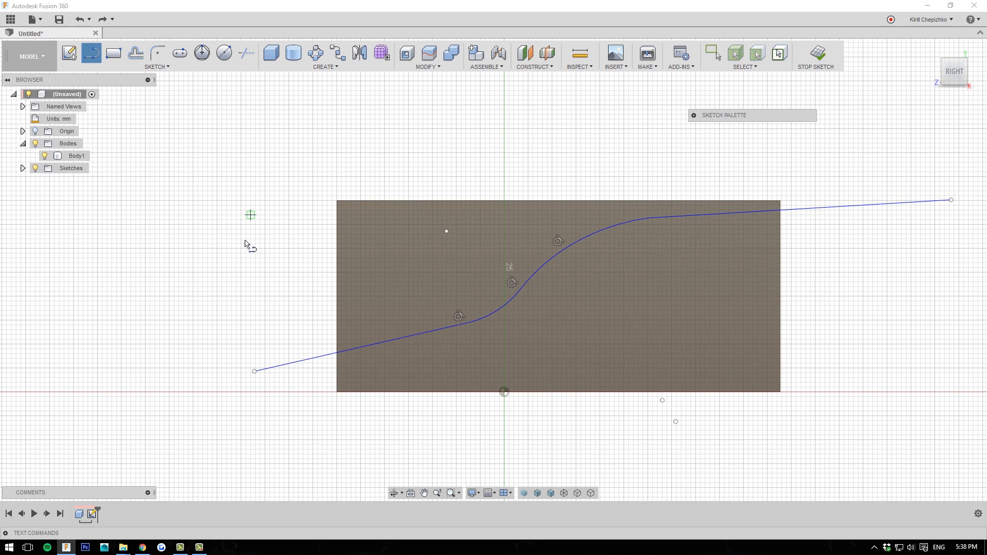
left_click(254, 370)
left_click(255, 181)
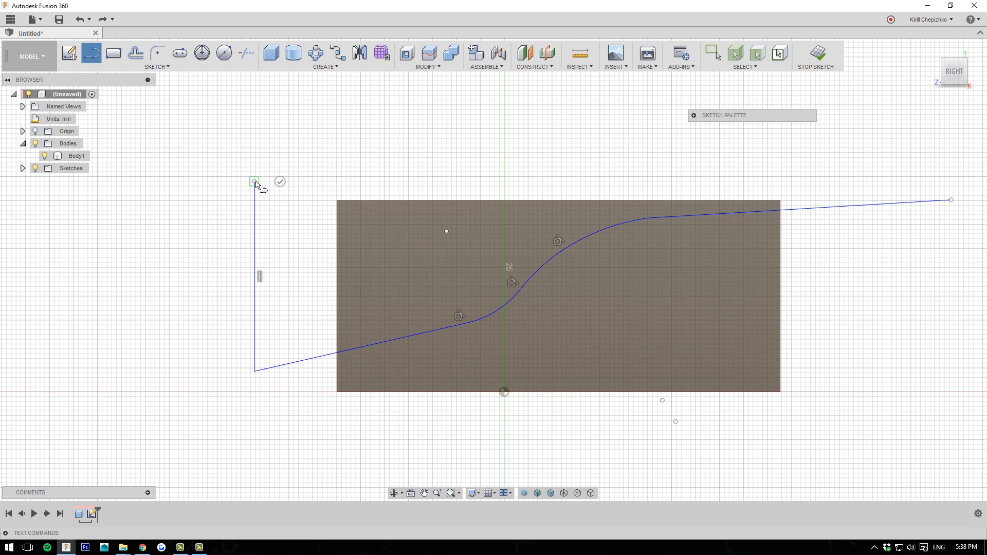
left_click(768, 167)
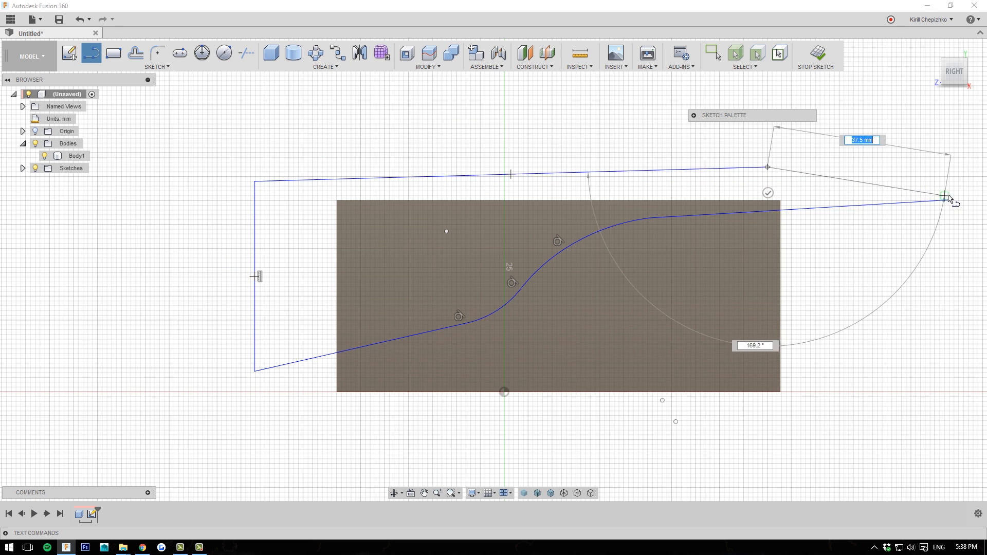
left_click(950, 196)
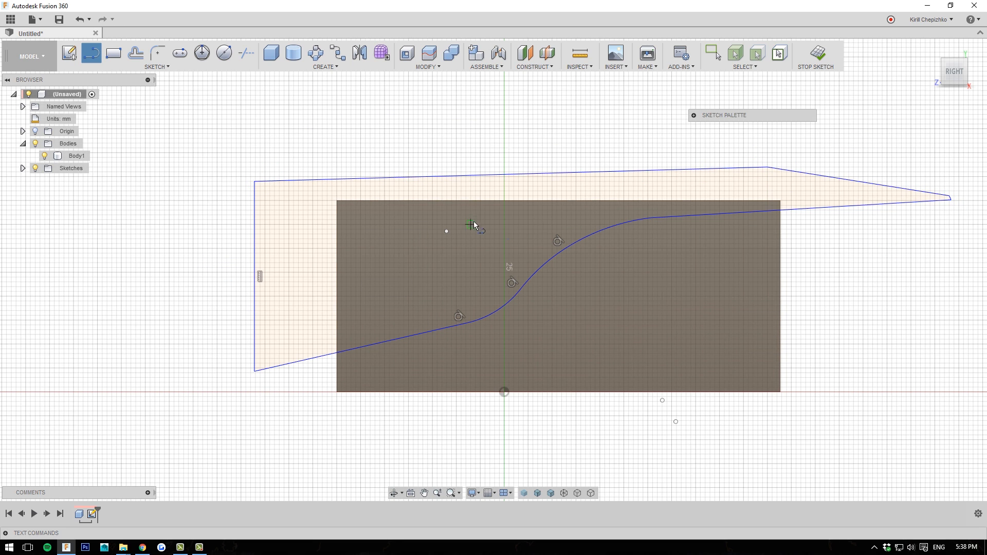
- Try extruding the two sketch regions above the curve -3 mm as a cut into the box
right_click(653, 195)
left_click(707, 188)
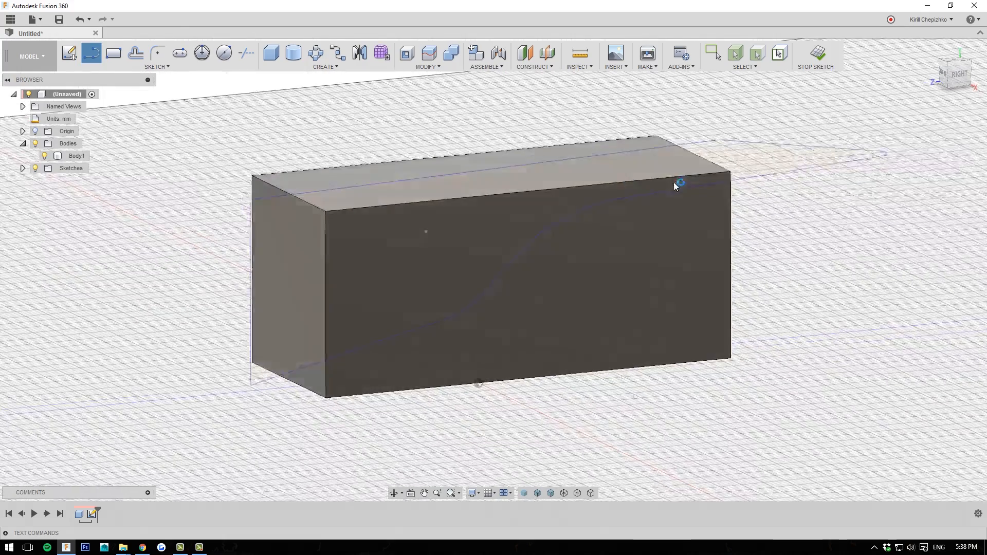
left_click(468, 252)
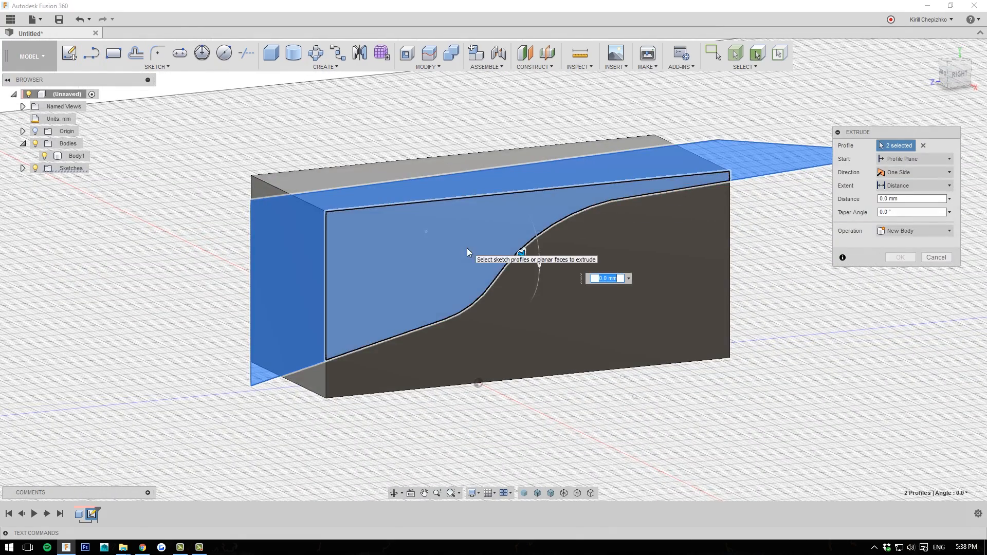
left_click_drag(523, 257, 509, 289)
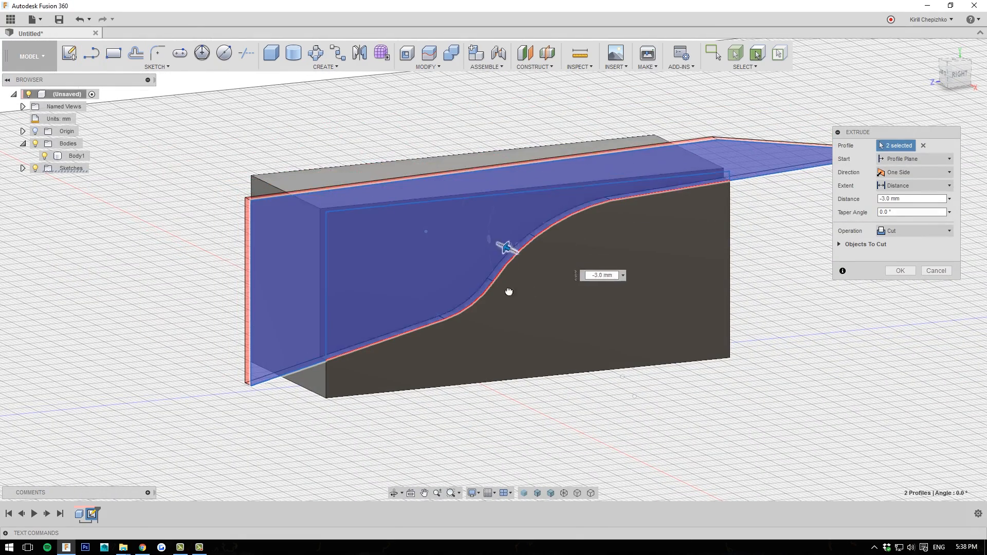
left_click(935, 271)
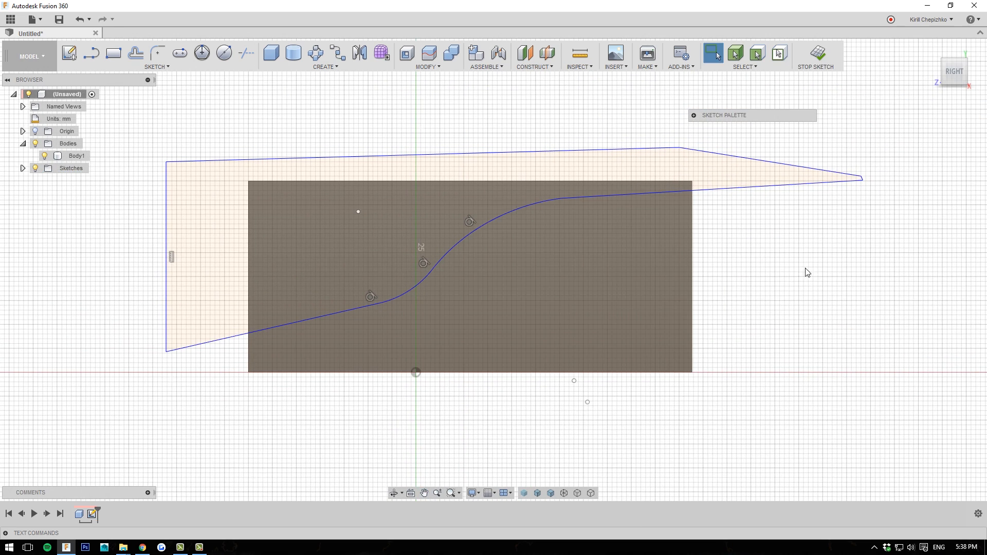
- Leave the current design and start a new, empty one
middle_click_drag(809, 270, 801, 280)
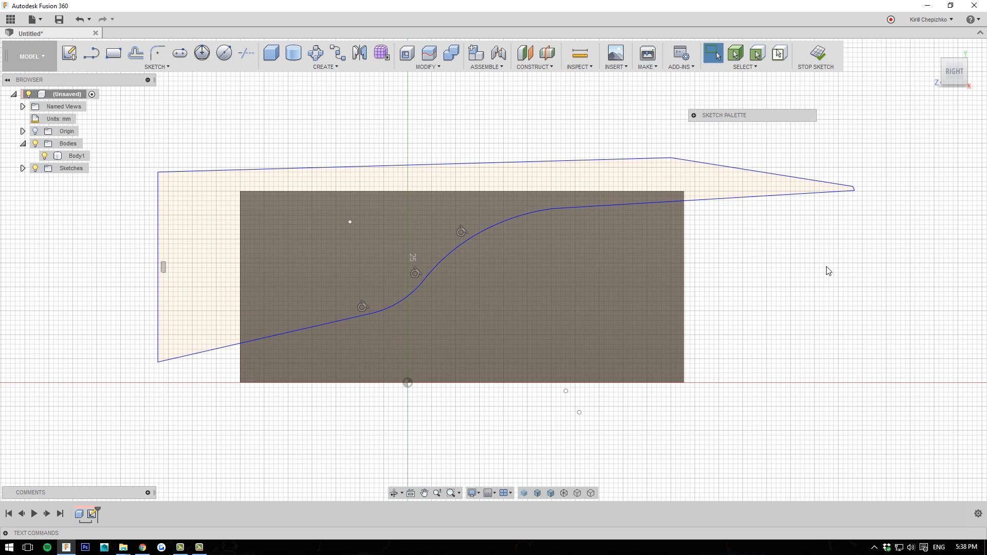
left_click(59, 19)
left_click(614, 202)
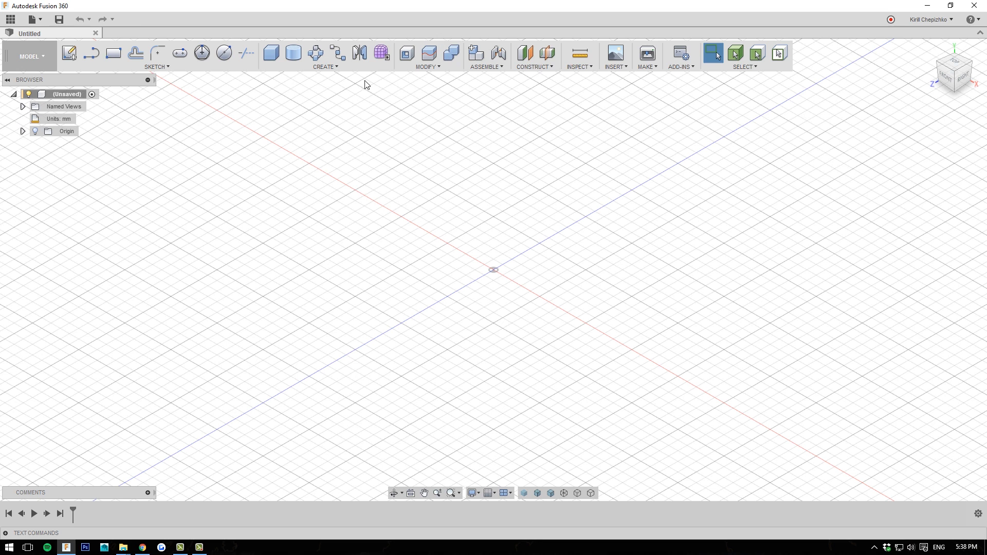
- Create a box of 25 mm by 65 mm on the horizontal plane and raise it into a tall block
key("r")
left_click(499, 289)
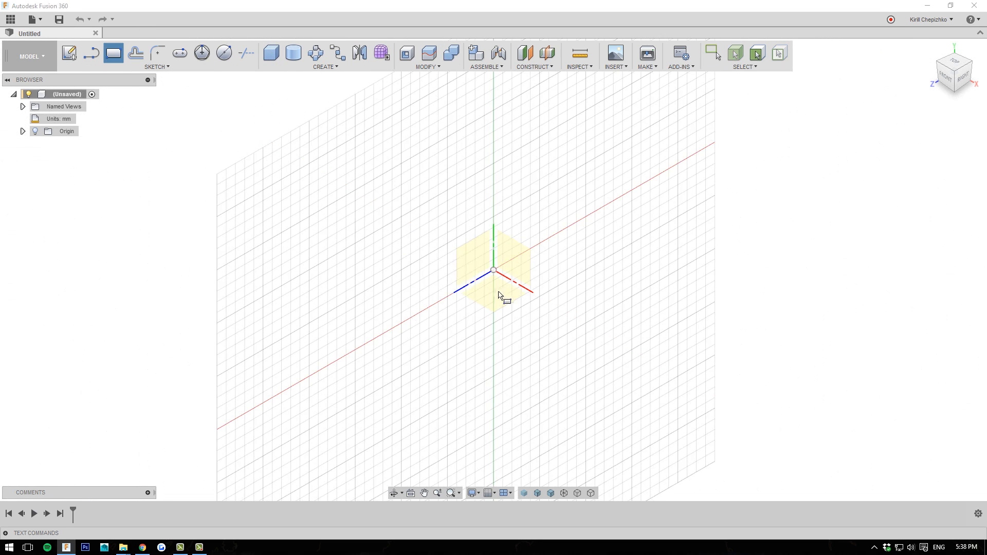
left_click(420, 280)
left_click(586, 238)
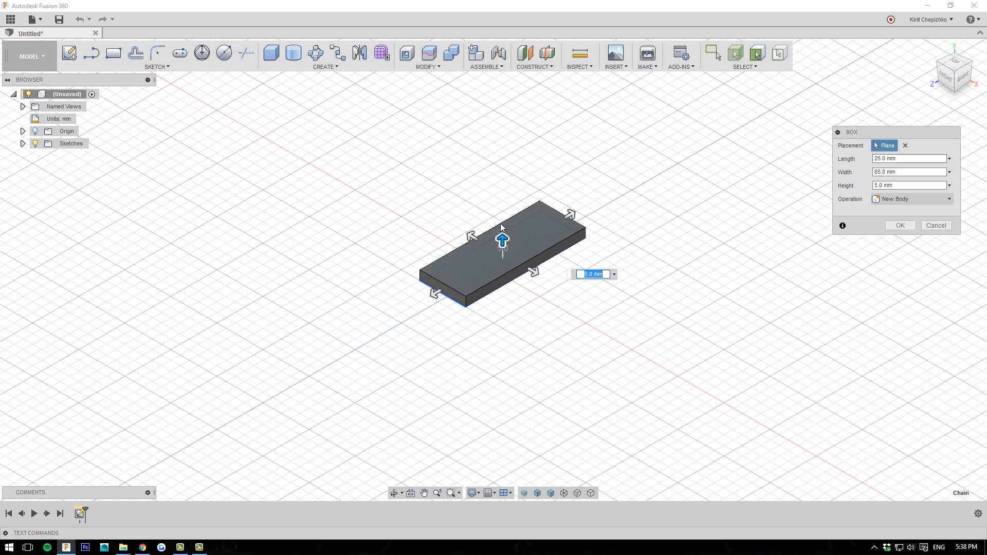
left_click_drag(503, 240, 504, 171)
left_click(900, 225)
scroll(678, 254, "up", 2)
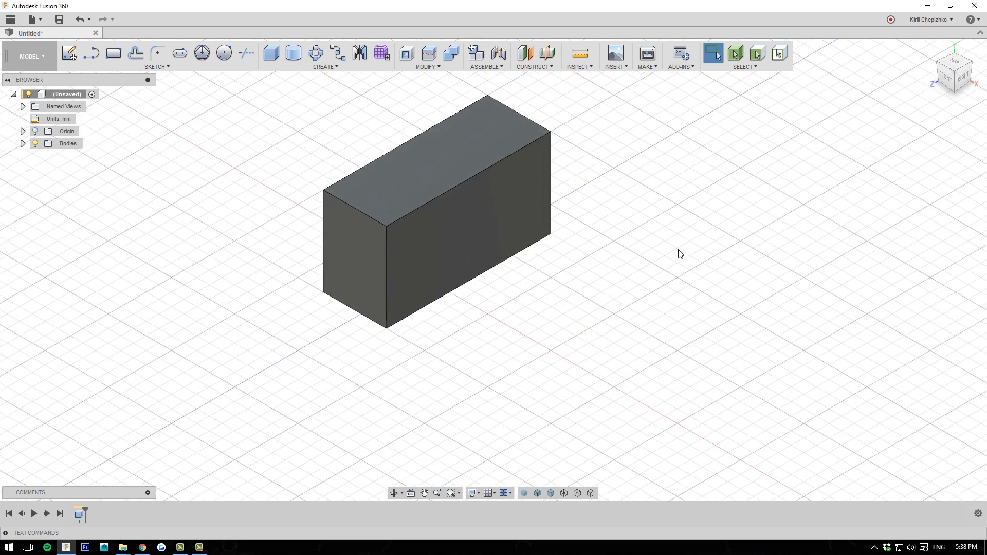
- Create a cylinder of 18 mm diameter and 10 mm height on the horizontal plane beside the box, as a new body
middle_click_drag(679, 253, 800, 337)
scroll(800, 338, "down", 1)
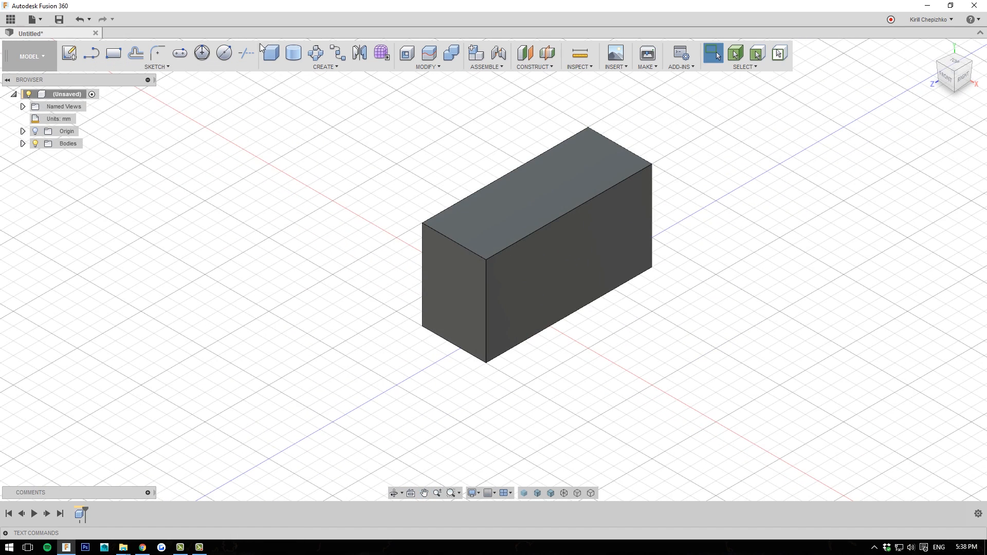
left_click(291, 57)
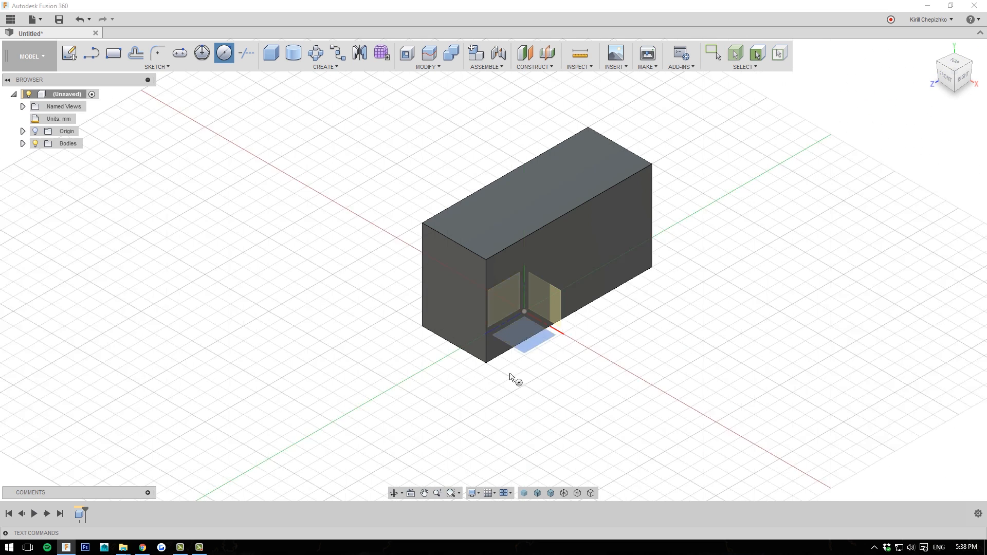
left_click(511, 340)
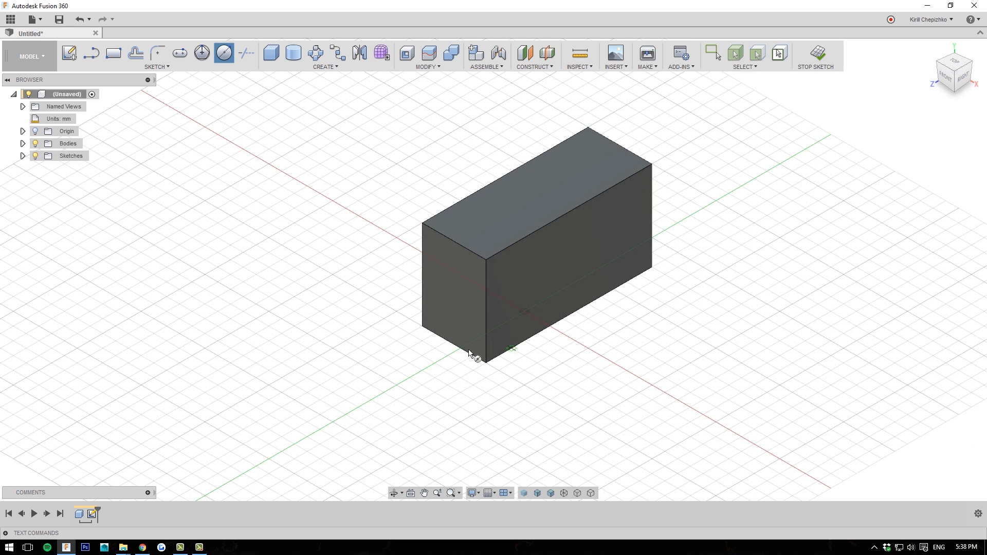
left_click(383, 379)
left_click(415, 390)
type("10")
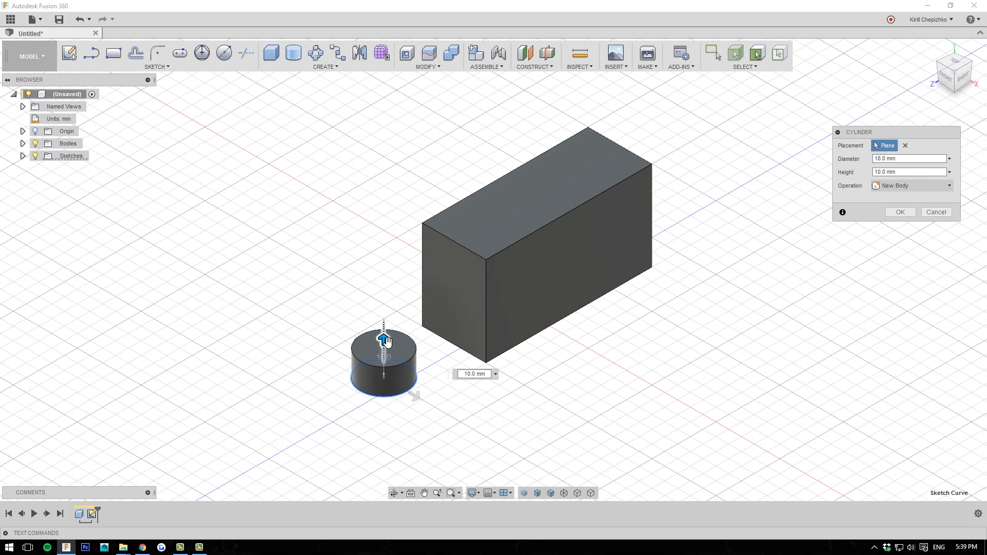
left_click(903, 212)
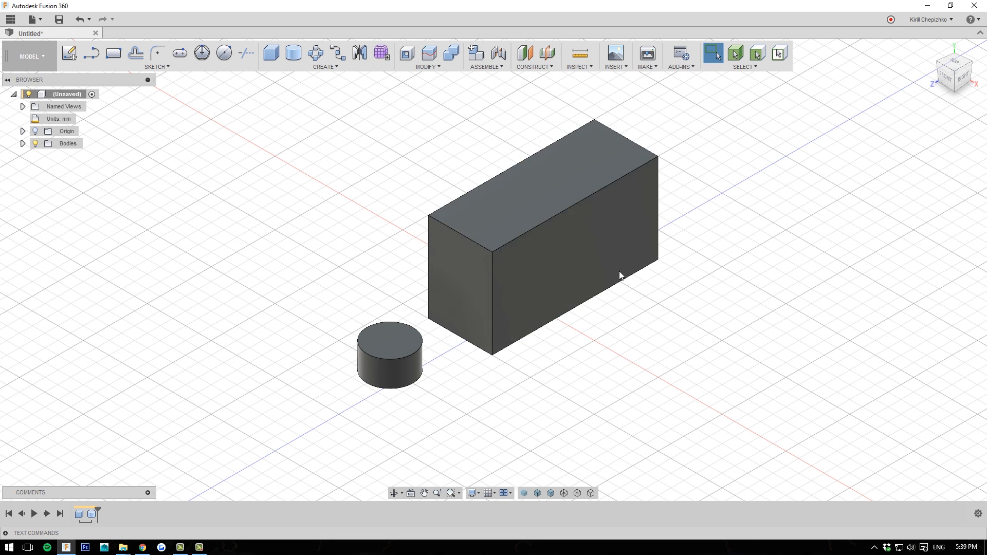
- Free-move the cylinder body 32 mm in Y and -31 mm in Z so it overlaps the box's upper front end
scroll(552, 262, "up", 2)
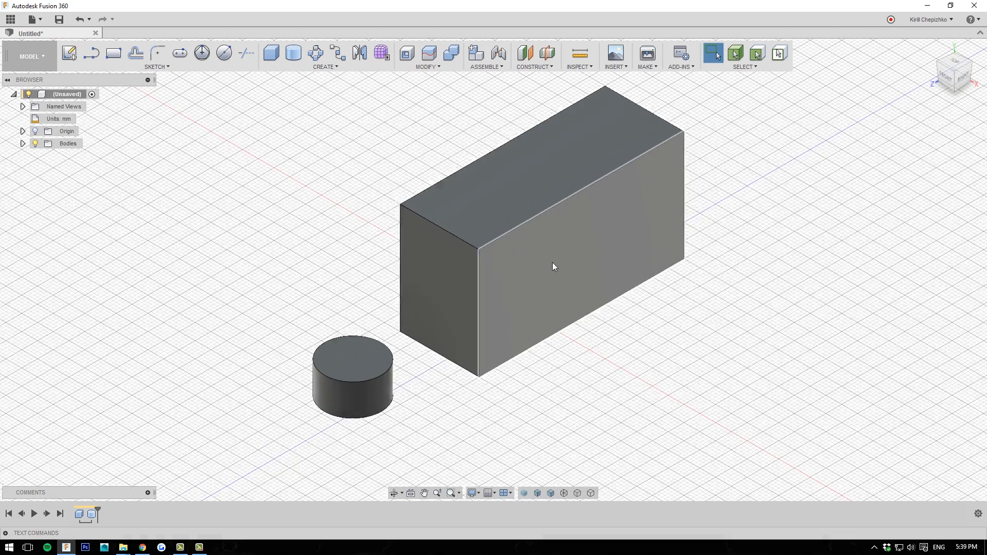
middle_click_drag(575, 280, 586, 294)
scroll(585, 295, "down", 1)
left_click(22, 143)
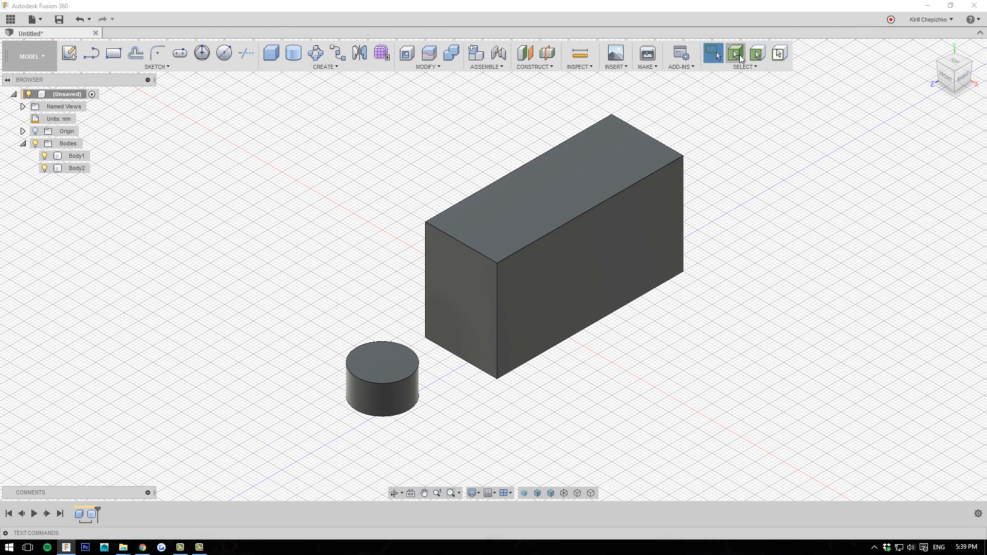
left_click(535, 277)
left_click(397, 379)
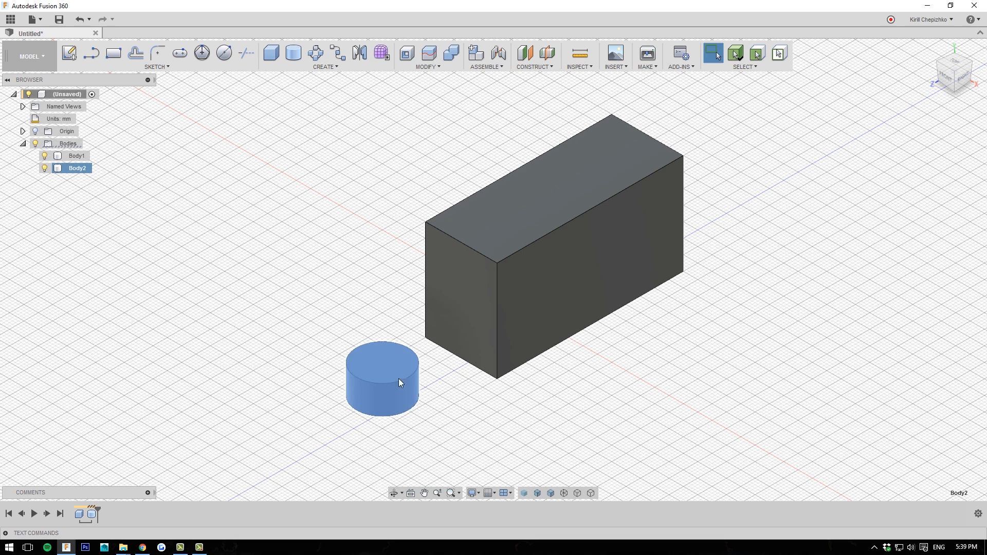
right_click(394, 381)
left_click(355, 396)
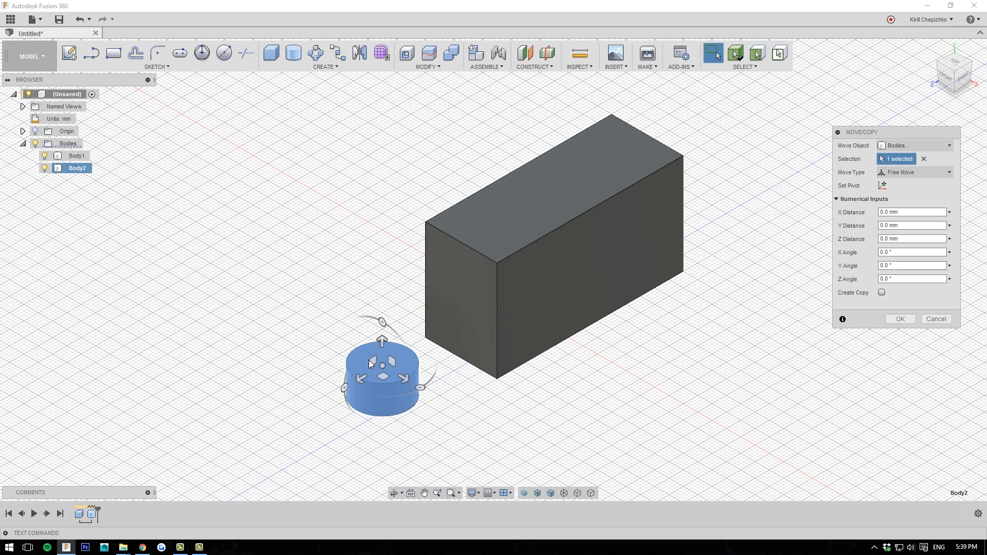
left_click_drag(381, 337, 353, 242)
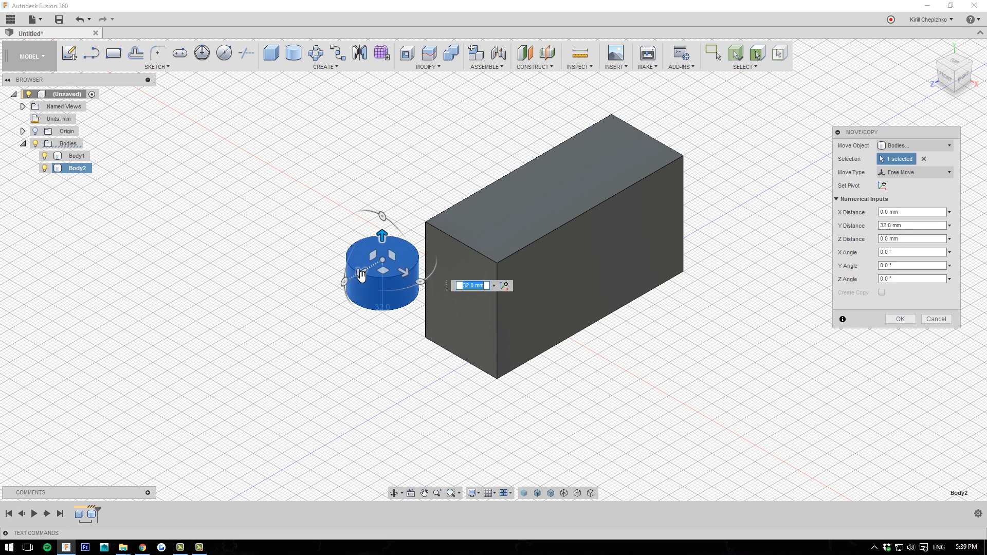
left_click_drag(362, 276, 463, 247)
mouse_move(955, 76)
left_mouse_down()
mouse_move(965, 57)
mouse_move(983, 75)
mouse_move(948, 67)
mouse_move(915, 115)
left_mouse_up()
scroll(558, 267, "up", 4)
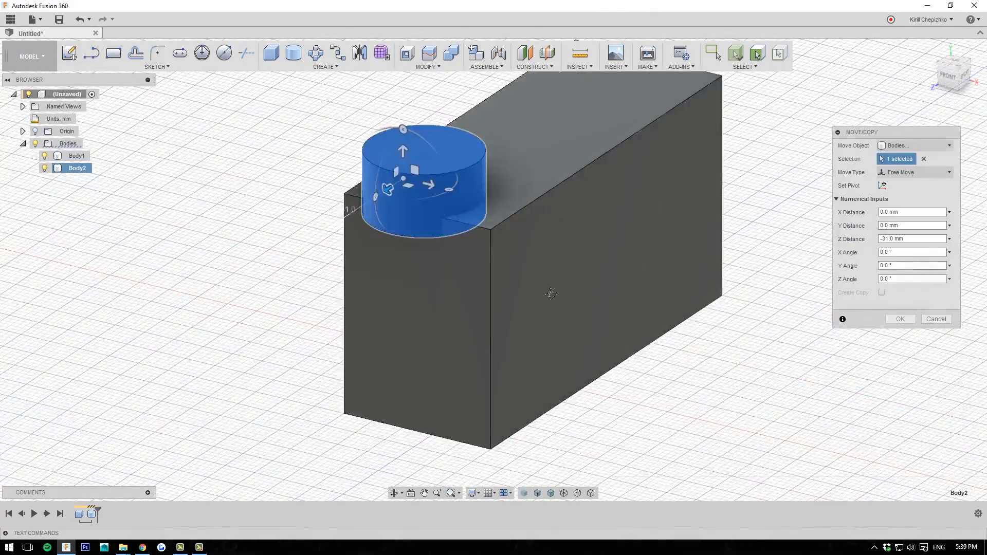
middle_click_drag(551, 293, 543, 347)
- Fine-tune the cylinder's position by moving it 2 mm in X, 4 mm in Z and -5 mm in Y
left_click_drag(437, 266, 444, 269)
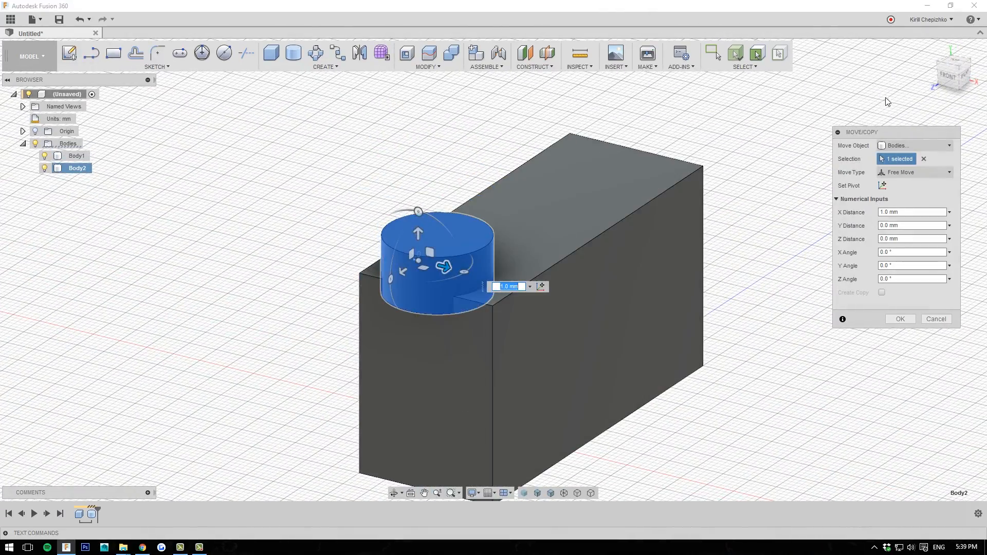
left_click_drag(953, 76, 940, 85)
left_click(955, 74)
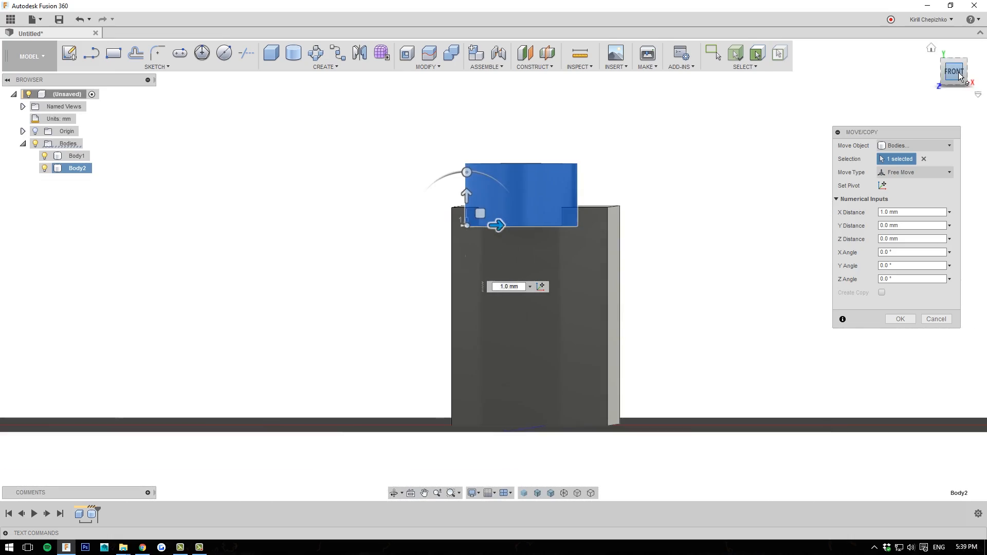
left_click_drag(504, 240, 515, 241)
scroll(597, 178, "down", 2)
left_click_drag(955, 73, 929, 85)
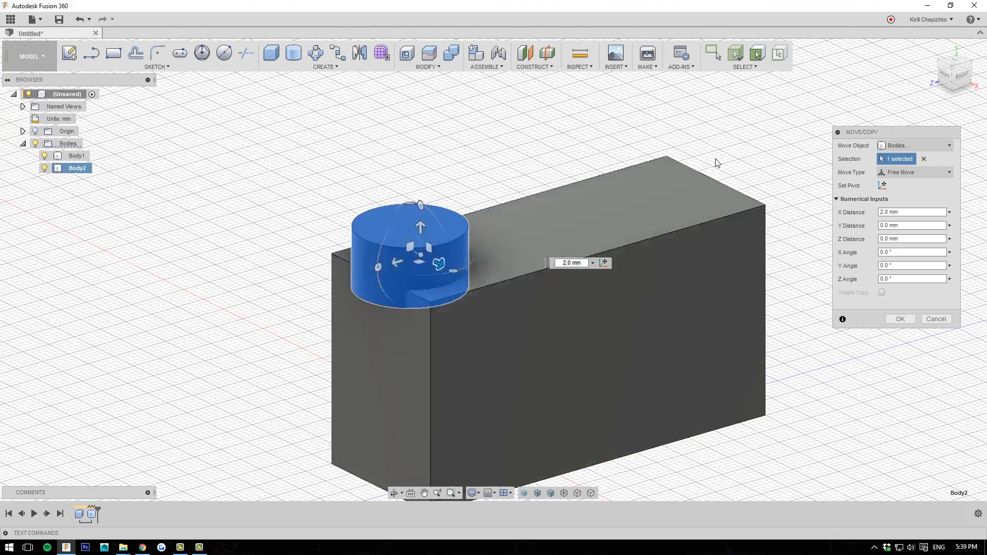
left_click_drag(401, 270, 394, 311)
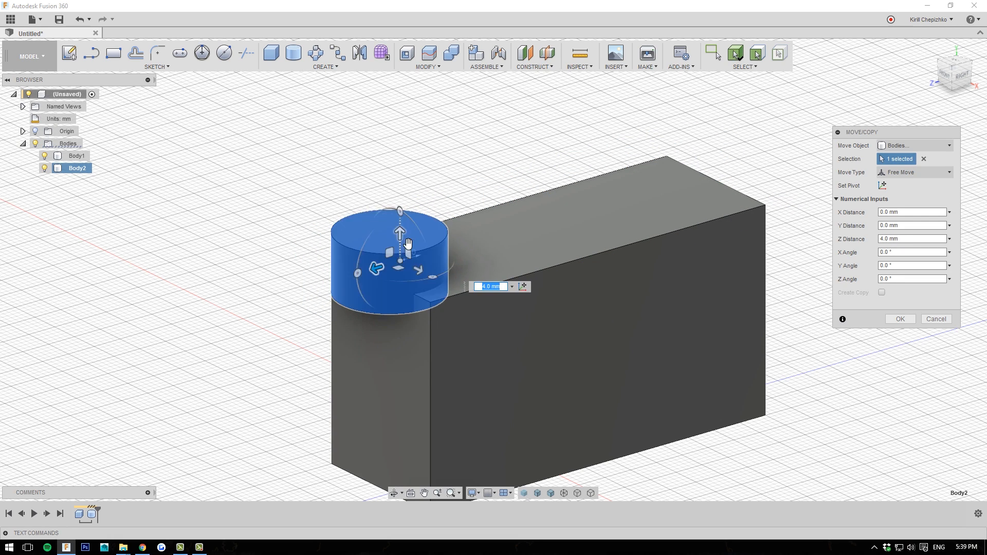
left_click_drag(403, 242, 410, 276)
middle_click_drag(512, 211, 517, 191)
mouse_move(951, 78)
left_mouse_down()
mouse_move(981, 78)
mouse_move(960, 103)
mouse_move(955, 93)
left_mouse_up()
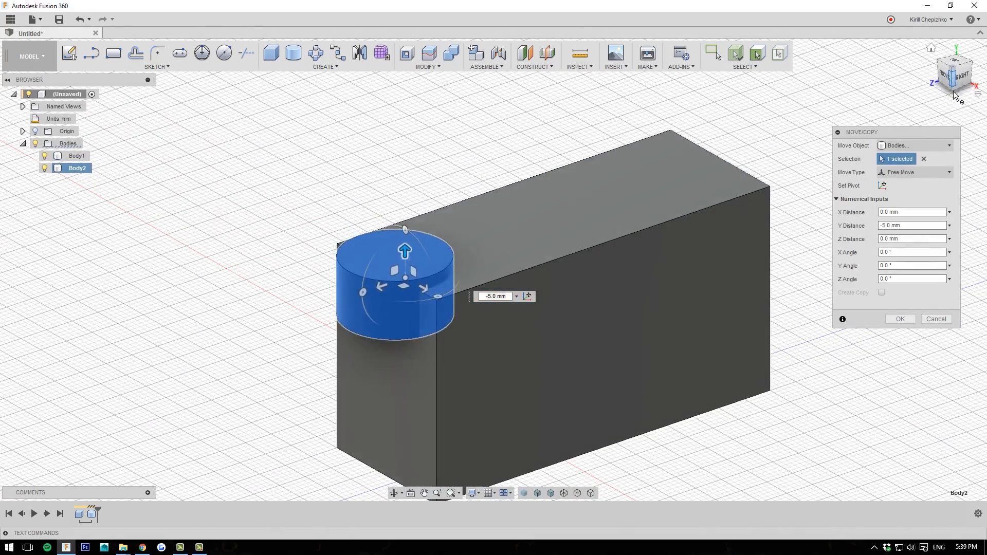
left_click(901, 319)
middle_click_drag(842, 332, 782, 257, "shift")
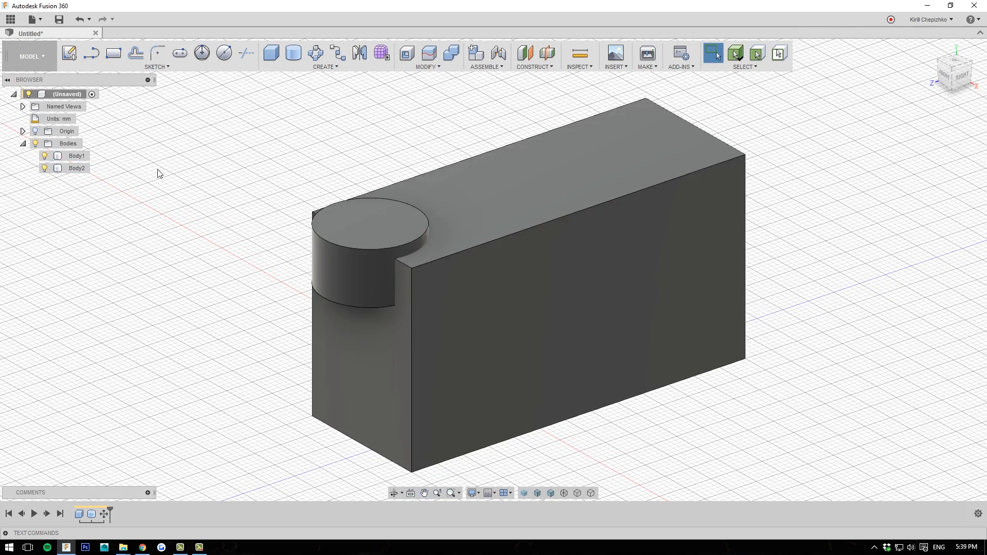
- Combine the two bodies with the Cut operation, using the box as target and the cylinder as tool
left_click(66, 159)
left_click(69, 166)
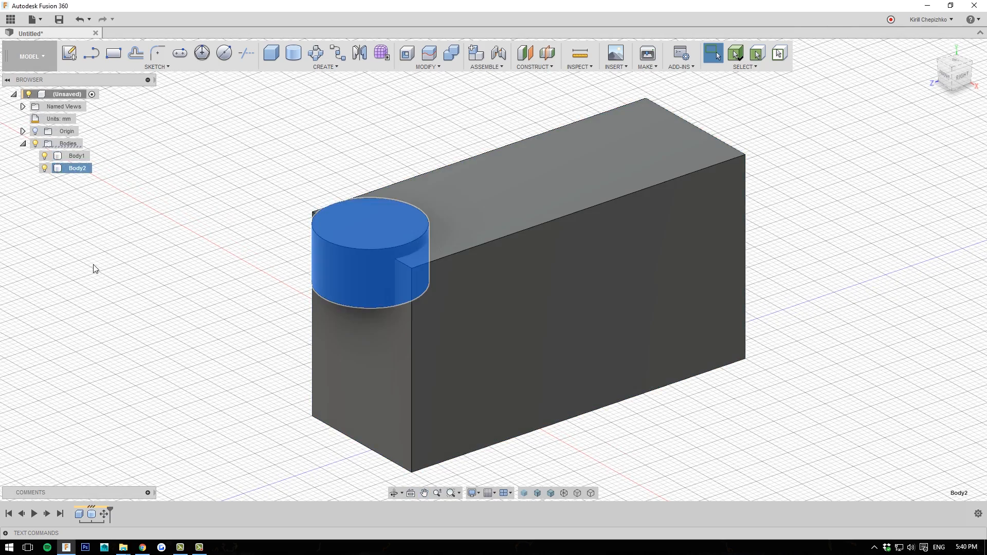
left_click(154, 273)
middle_click_drag(179, 269, 185, 265)
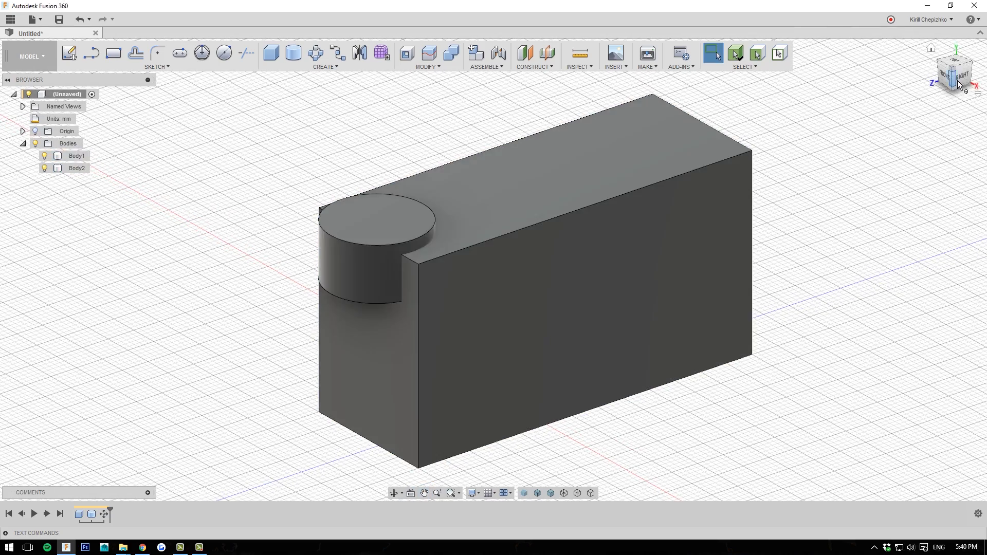
mouse_move(953, 72)
left_mouse_down()
mouse_move(980, 71)
mouse_move(959, 70)
left_mouse_up()
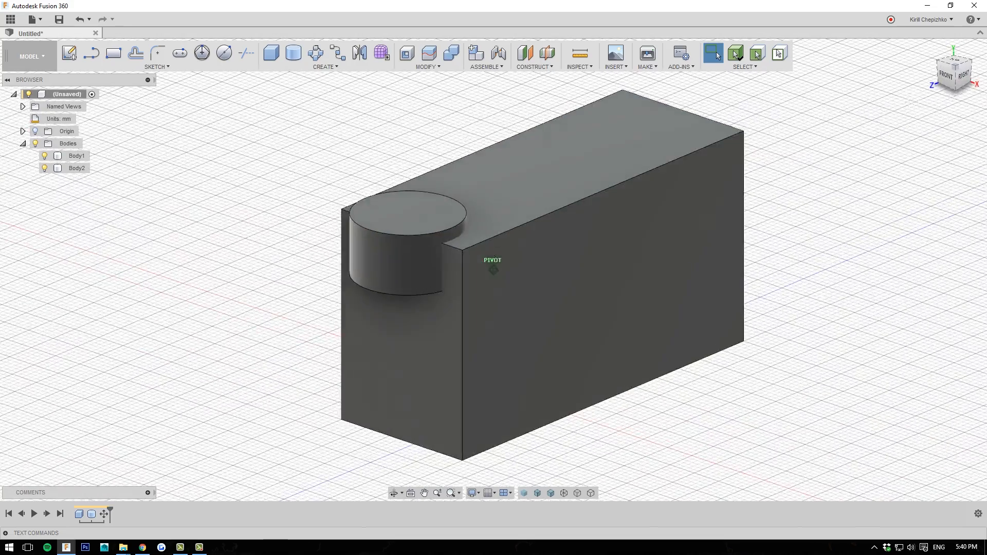
left_click(450, 54)
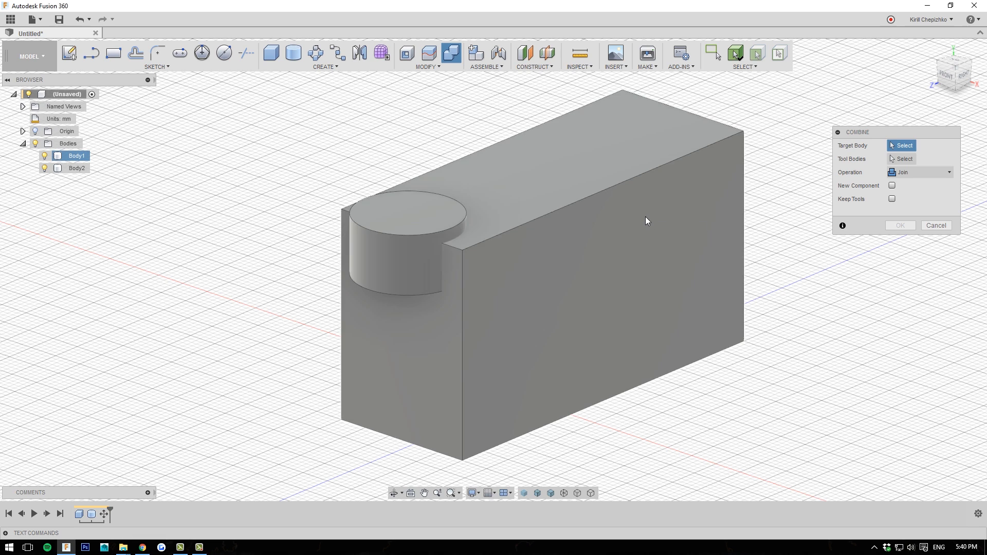
left_click(645, 217)
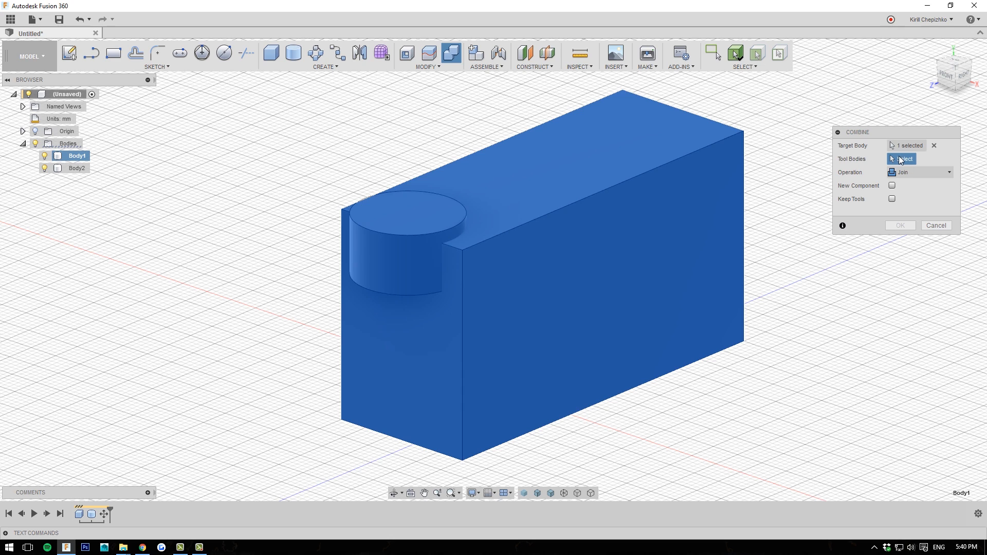
left_click(430, 251)
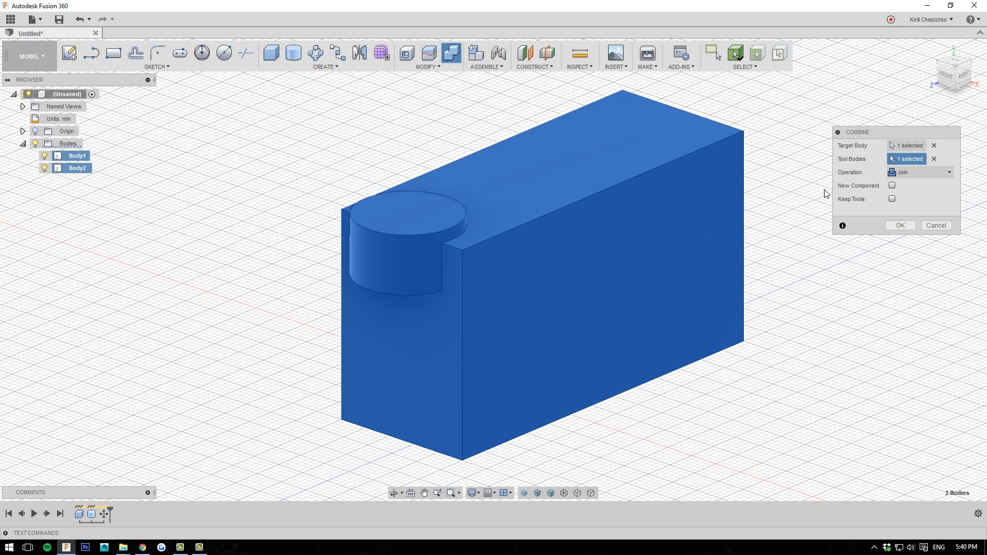
left_click(906, 175)
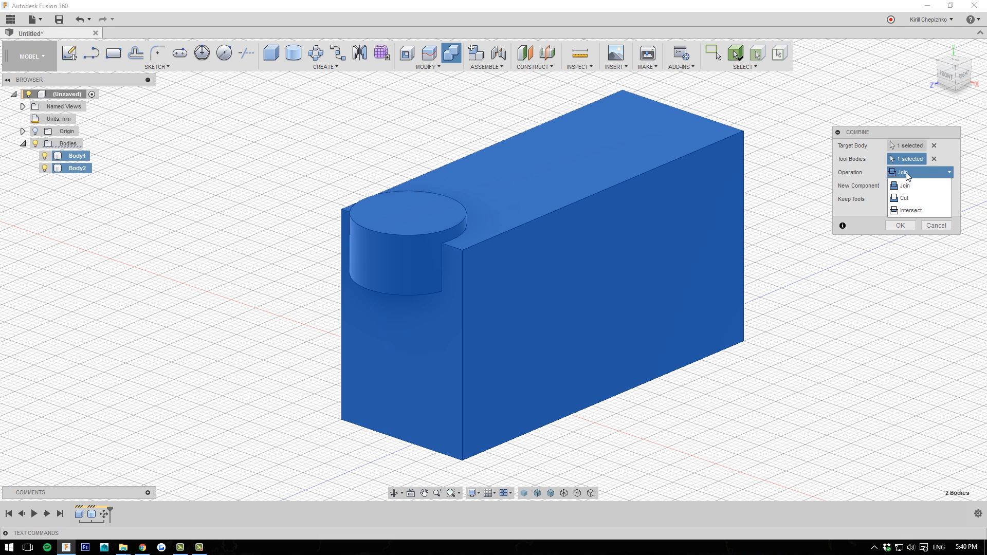
left_click(916, 197)
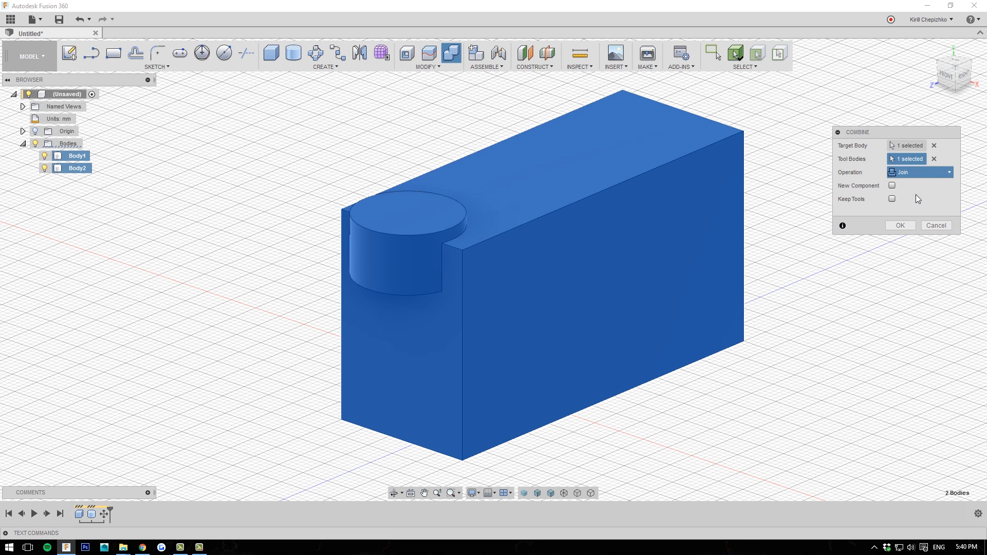
left_click_drag(985, 75, 954, 71)
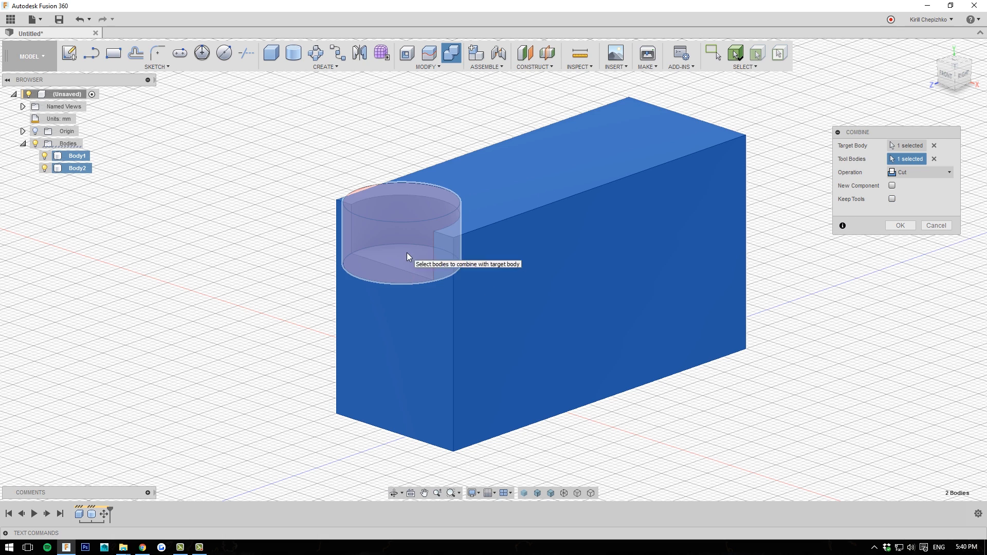
left_click(900, 225)
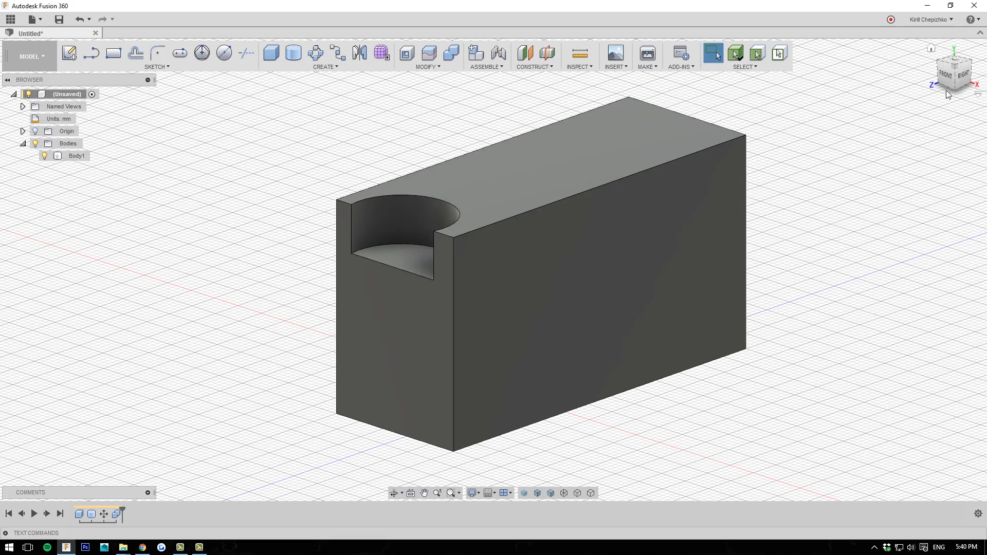
- Undo the combine cut to restore the cylinder as a separate body
mouse_move(828, 226)
middle_mouse_down("shift")
mouse_move(746, 229)
mouse_move(605, 272)
middle_mouse_up("shift")
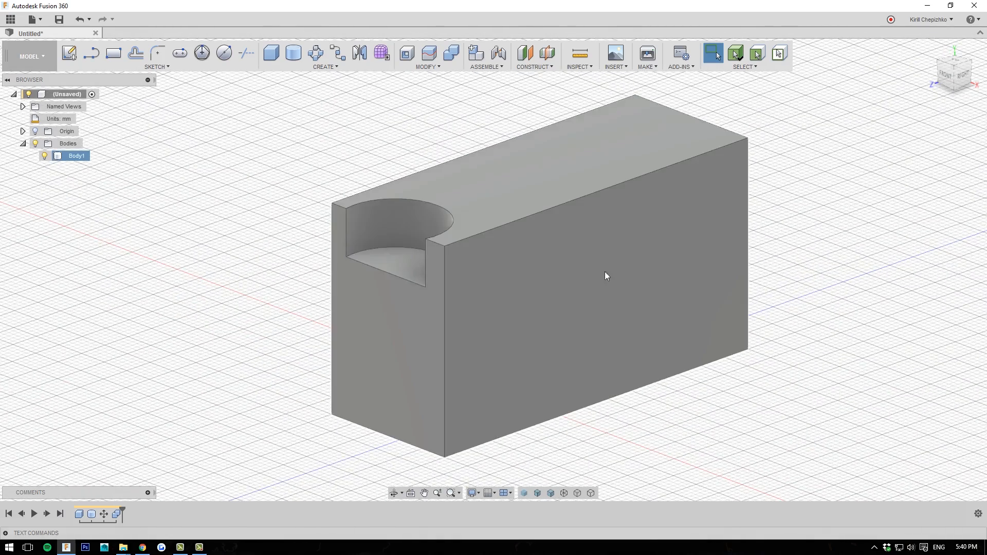
middle_click_drag(635, 231, 646, 222)
left_click(874, 190)
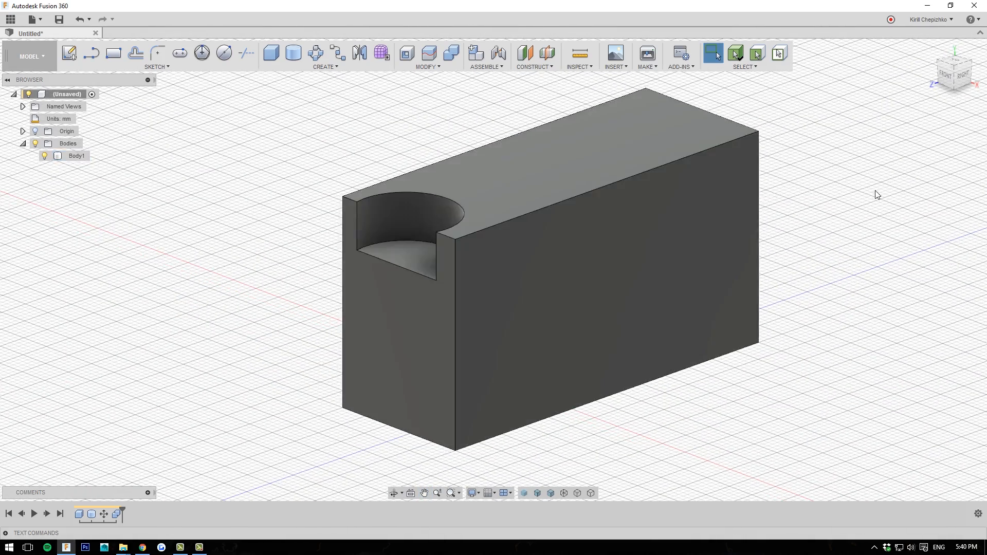
middle_click_drag(874, 190, 844, 221)
scroll(844, 220, "down", 1)
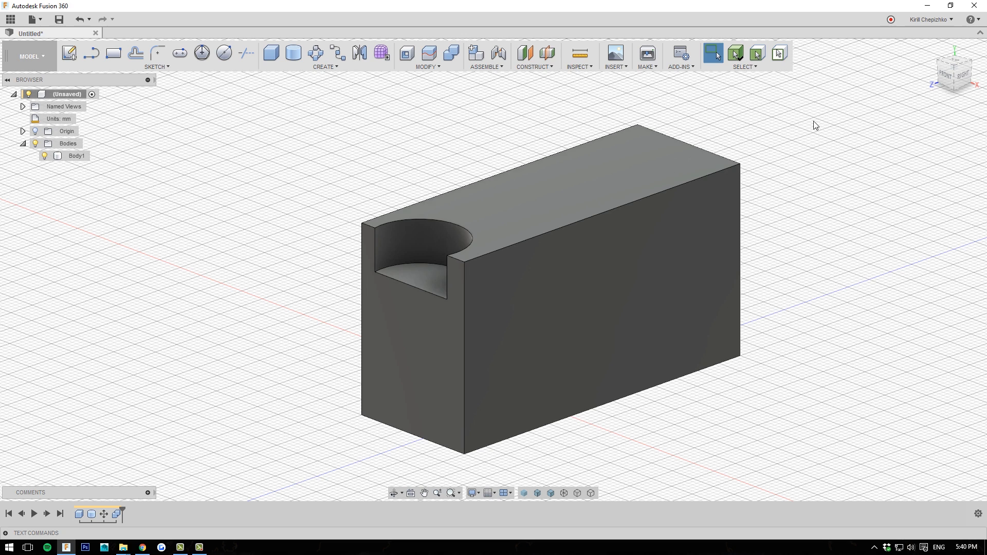
right_click_drag(814, 122, 252, 158)
right_click_drag(738, 130, 697, 112)
right_click_drag(260, 195, 388, 177)
- Move the cylinder body 30 mm in Y, clear above the box
left_click(422, 230)
right_click(421, 229)
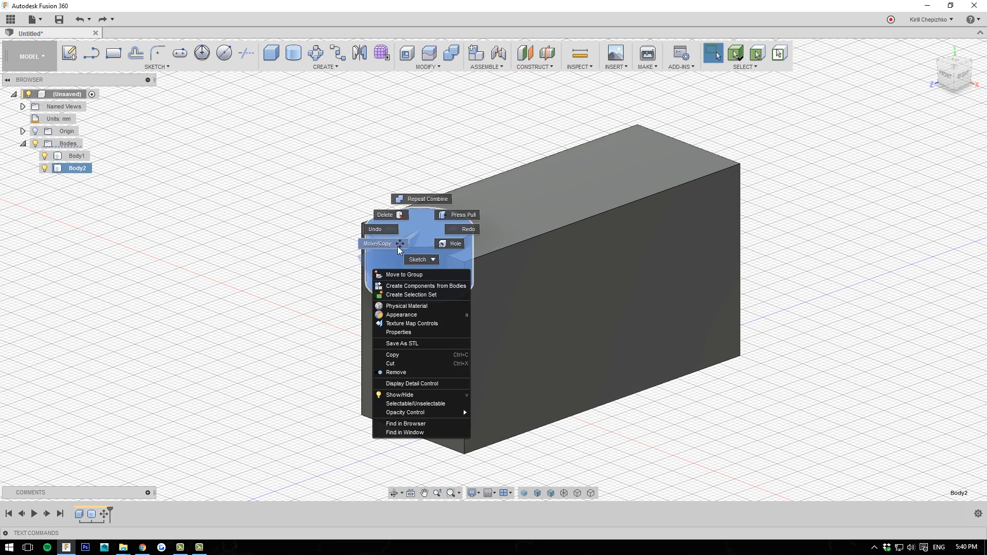
left_click(397, 246)
left_click_drag(421, 225, 425, 69)
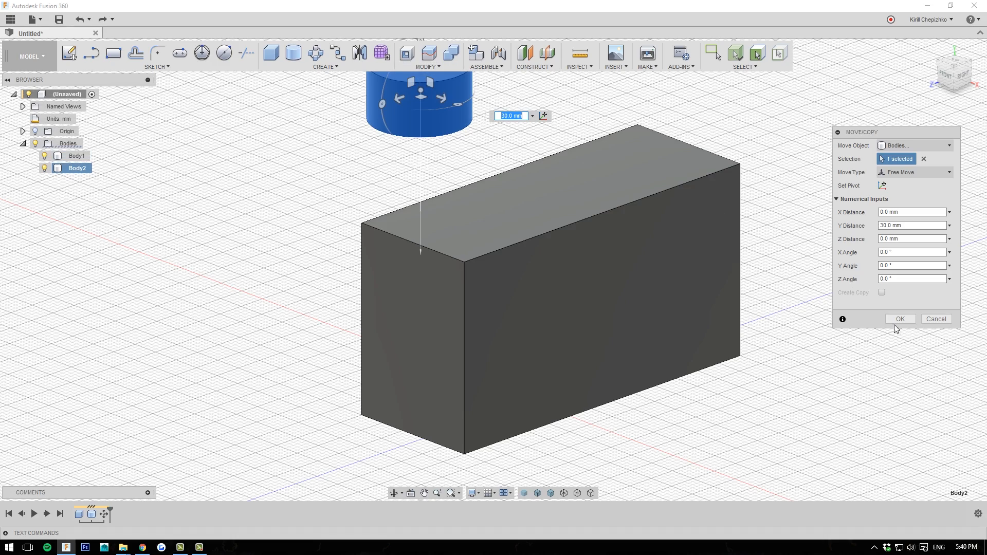
left_click(899, 320)
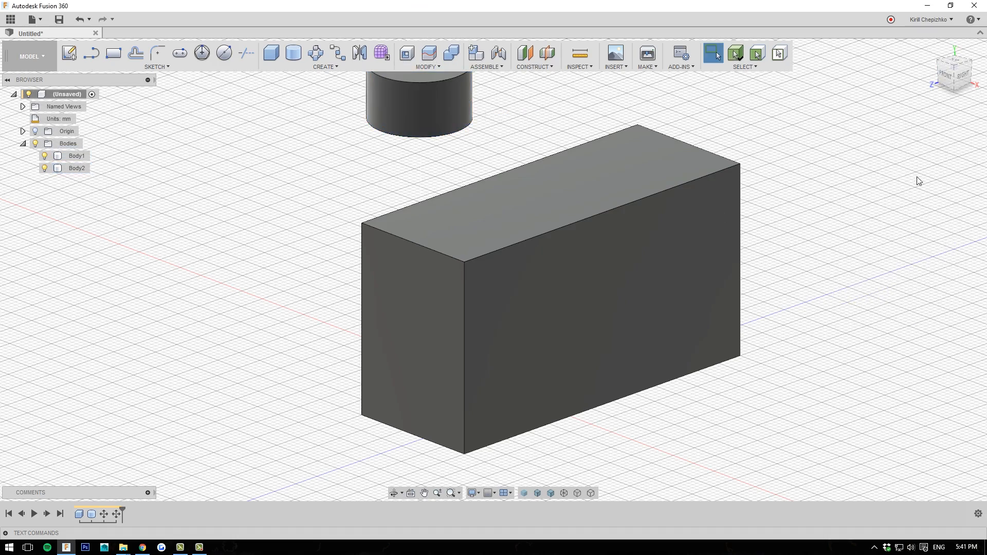
left_click_drag(950, 75, 957, 52)
middle_click_drag(678, 206, 687, 371)
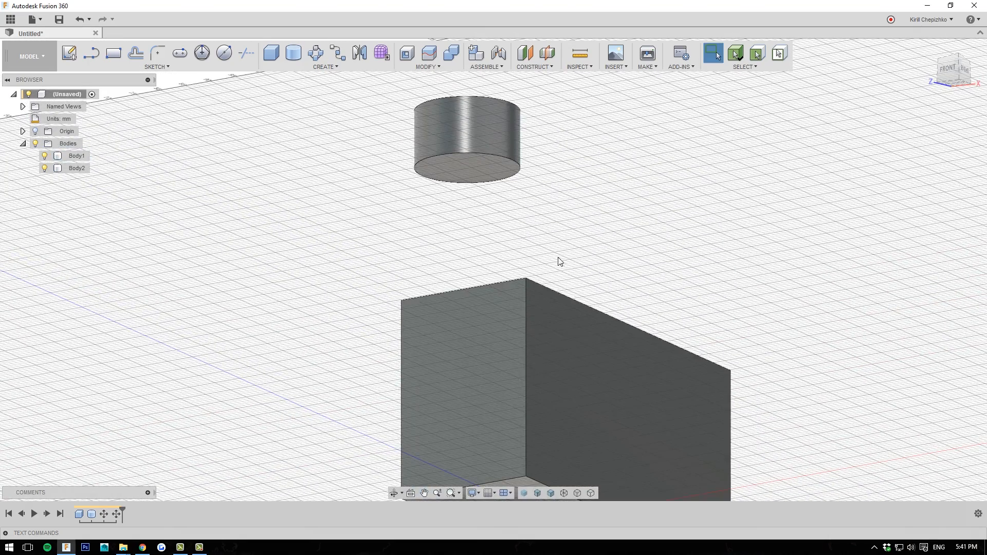
middle_click_drag(489, 316, 487, 357)
scroll(488, 357, "up", 2)
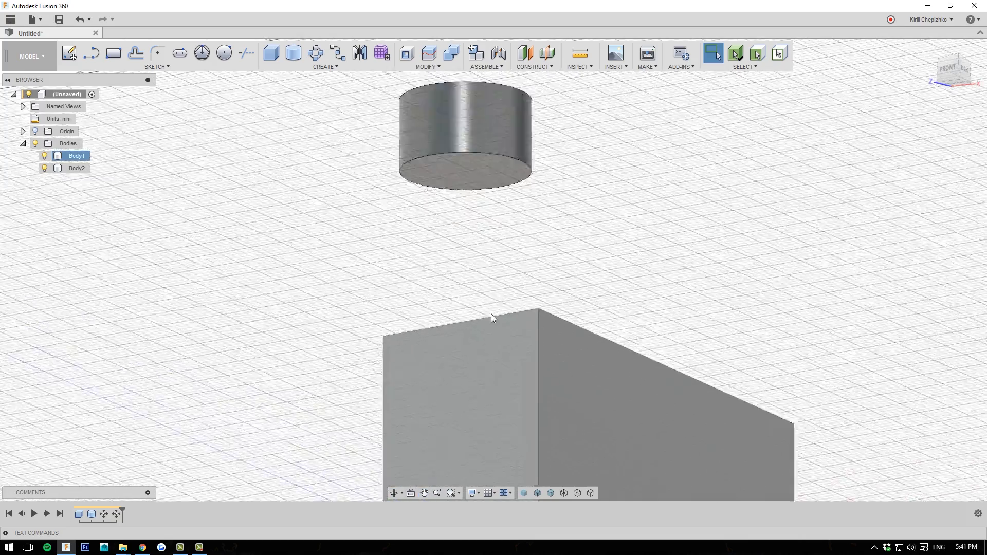
- Add a concentric cylinder about 15.2 mm in diameter and 5 mm high to the cylinder's bottom face, joined to the body
scroll(492, 314, "up", 4)
middle_click_drag(466, 138, 470, 243)
scroll(473, 247, "down", 1)
left_click(225, 53)
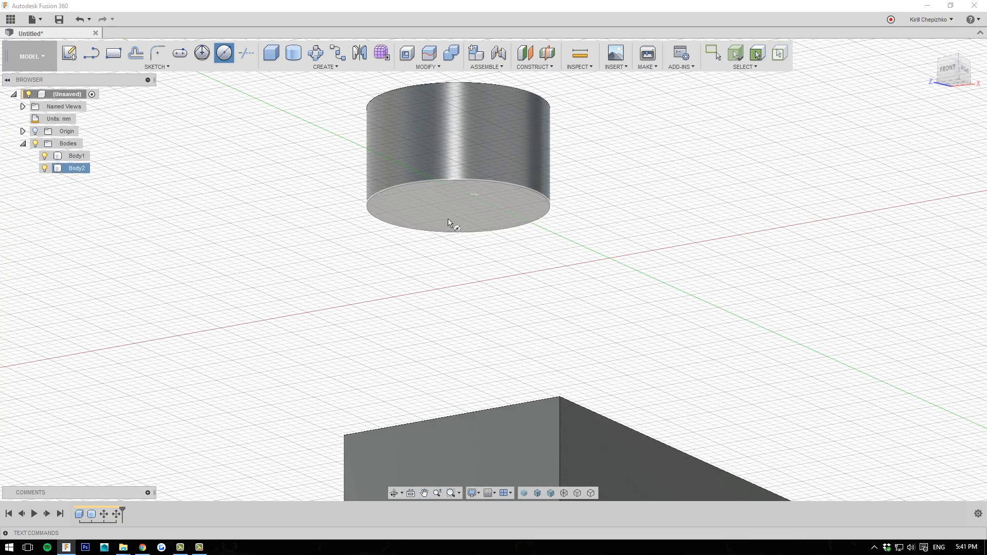
left_click(451, 215)
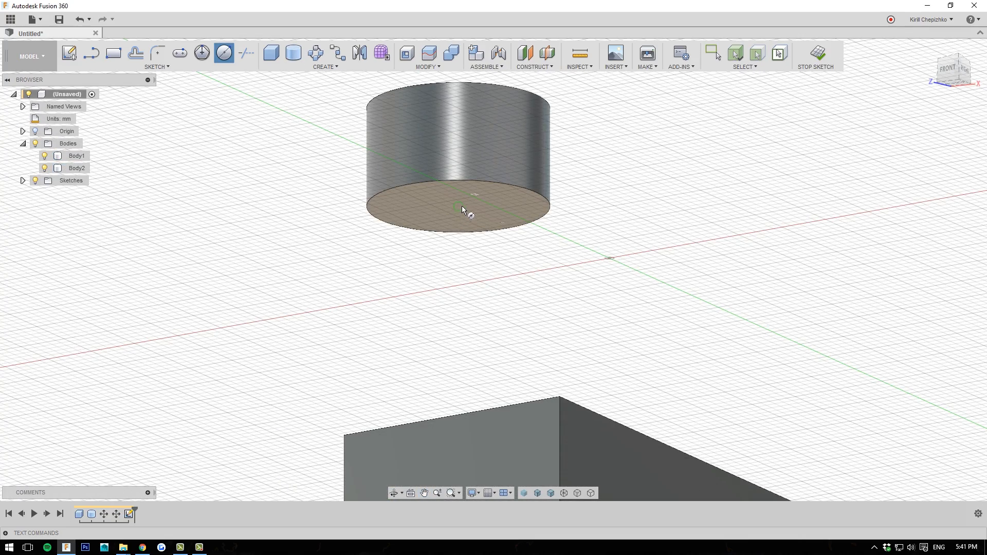
left_click(462, 207)
left_click(536, 208)
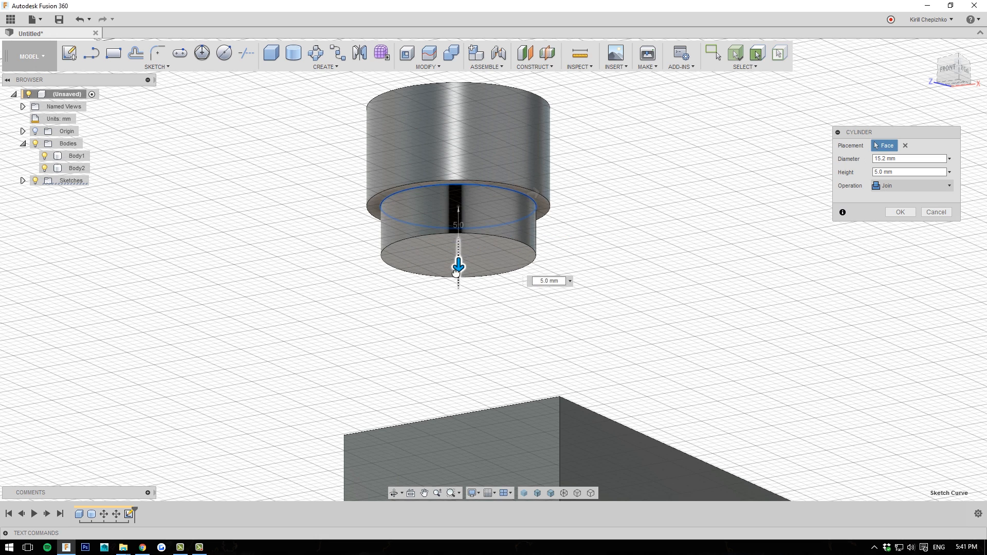
left_click(900, 212)
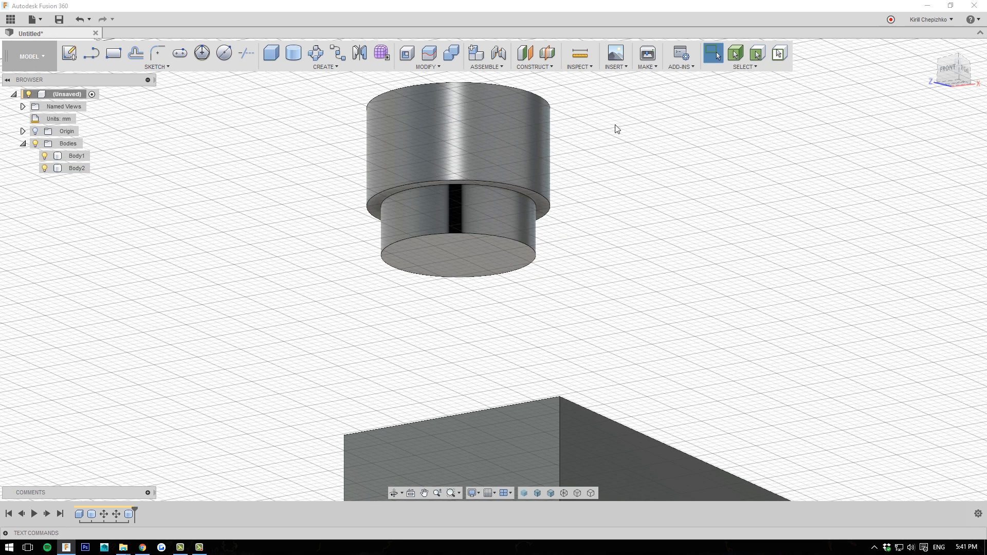
- Chamfer the lower outer edge of the larger cylinder section with an equal distance of 1 mm
right_click(524, 190)
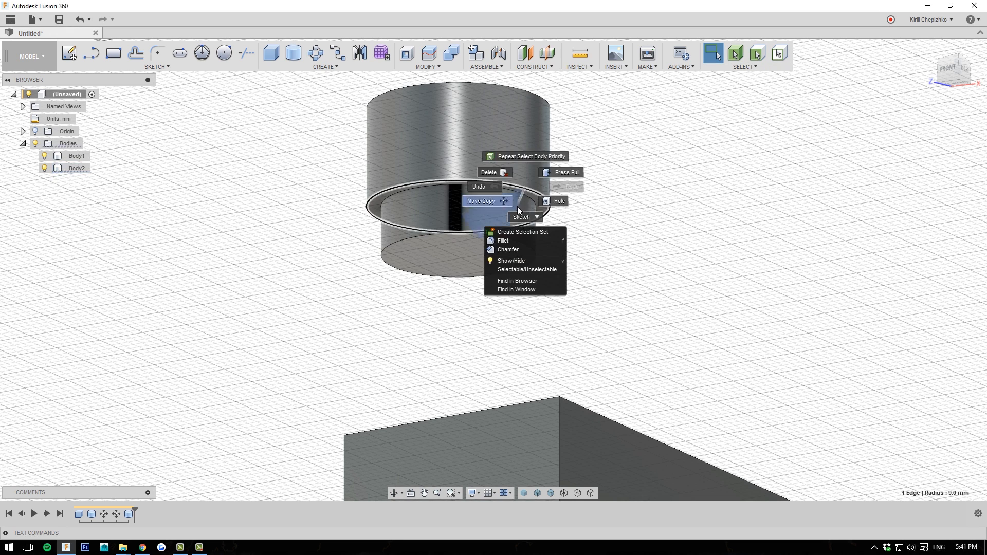
left_click(513, 251)
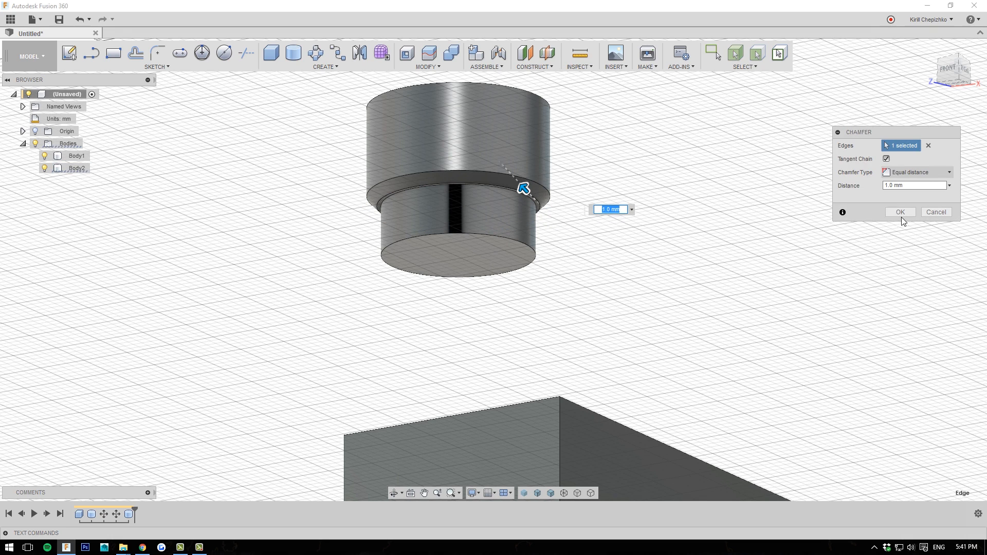
left_click(902, 215)
- Chamfer the bottom edge of the smaller cylinder section with an equal-distance chamfer
right_click(520, 244)
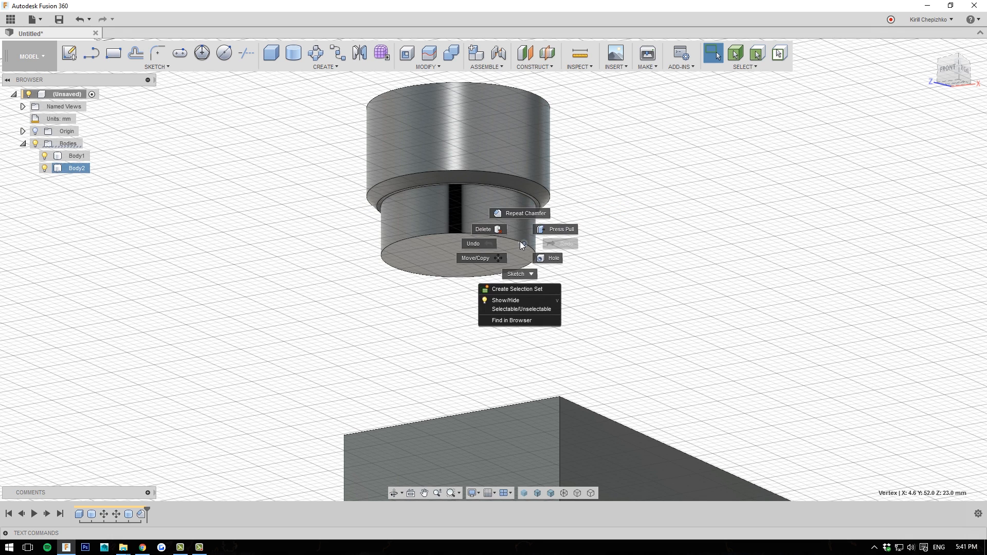
left_click(521, 242)
right_click(511, 238)
left_click(492, 300)
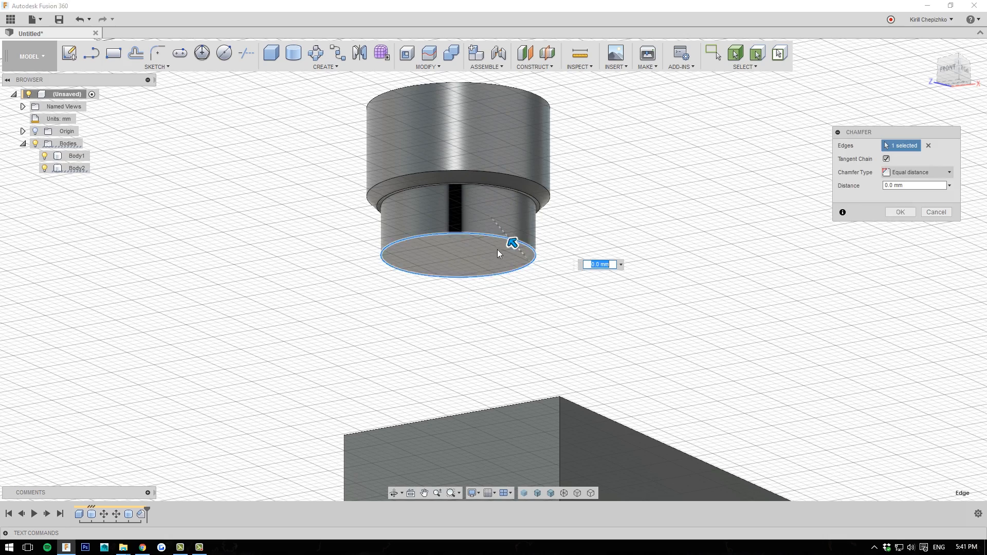
left_click_drag(512, 243, 505, 234)
left_click(898, 213)
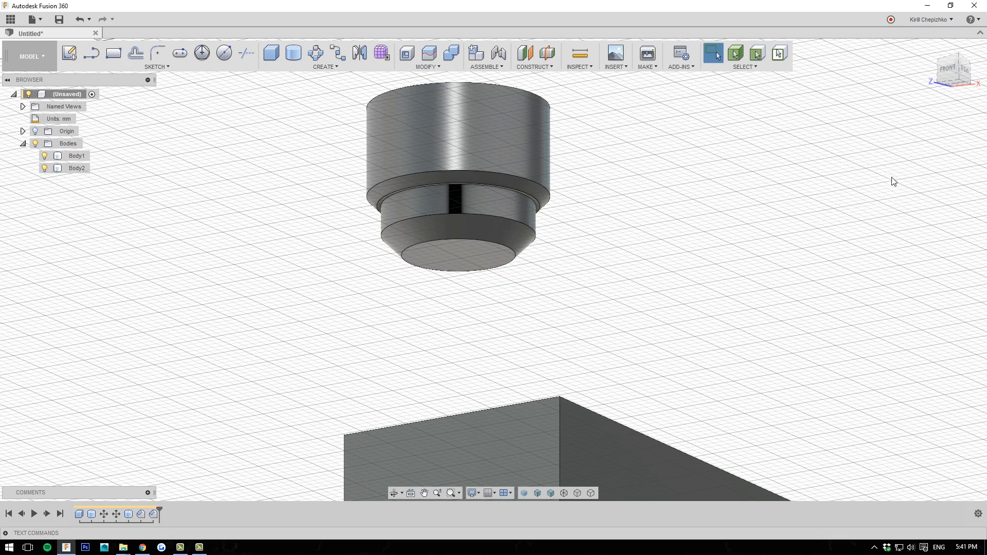
- Cut a centred cylindrical recess about 8.9 mm in diameter and 3 mm deep into the stepped cylinder's bottom face
left_click_drag(951, 74, 952, 61)
middle_click_drag(498, 129, 540, 180)
scroll(540, 182, "up", 1)
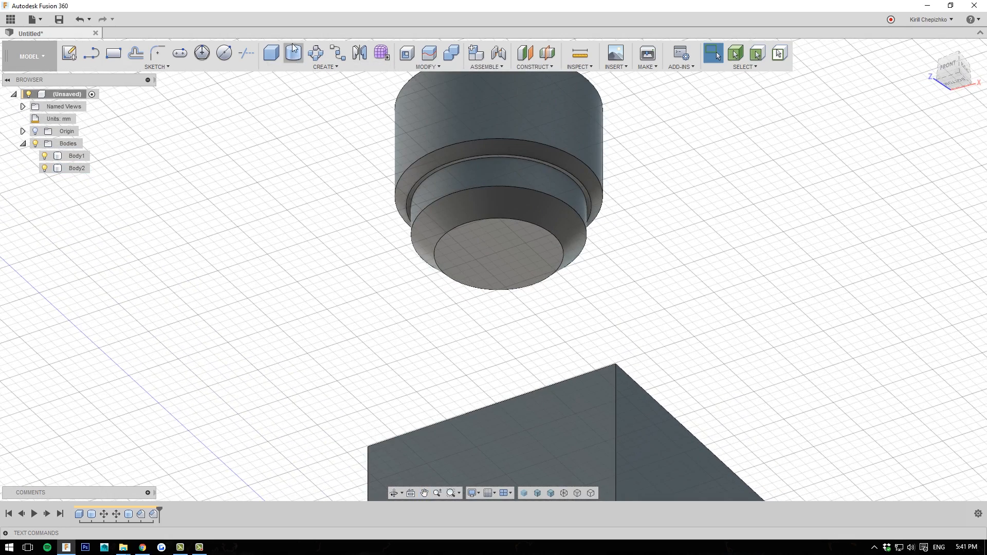
left_click(301, 48)
left_click(511, 276)
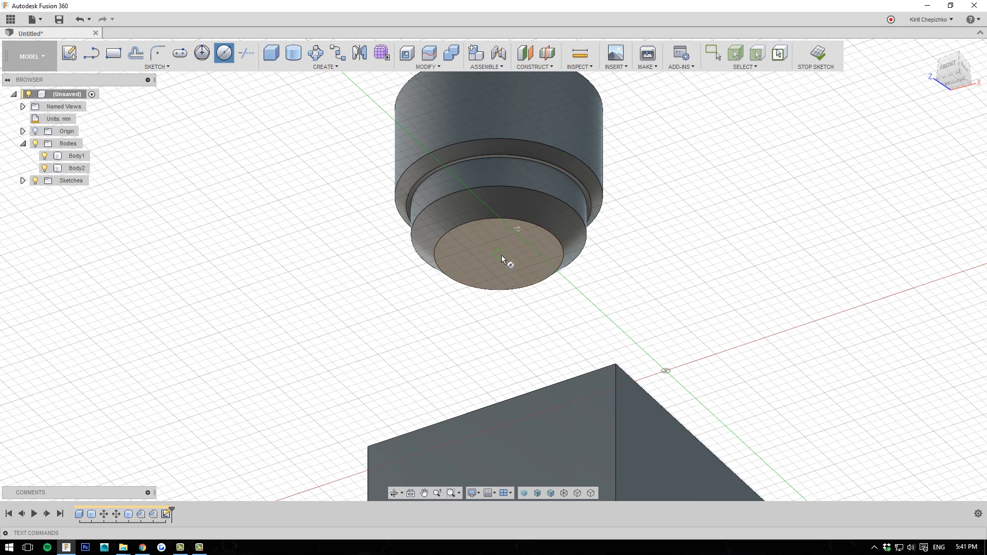
left_click(499, 254)
left_click(550, 252)
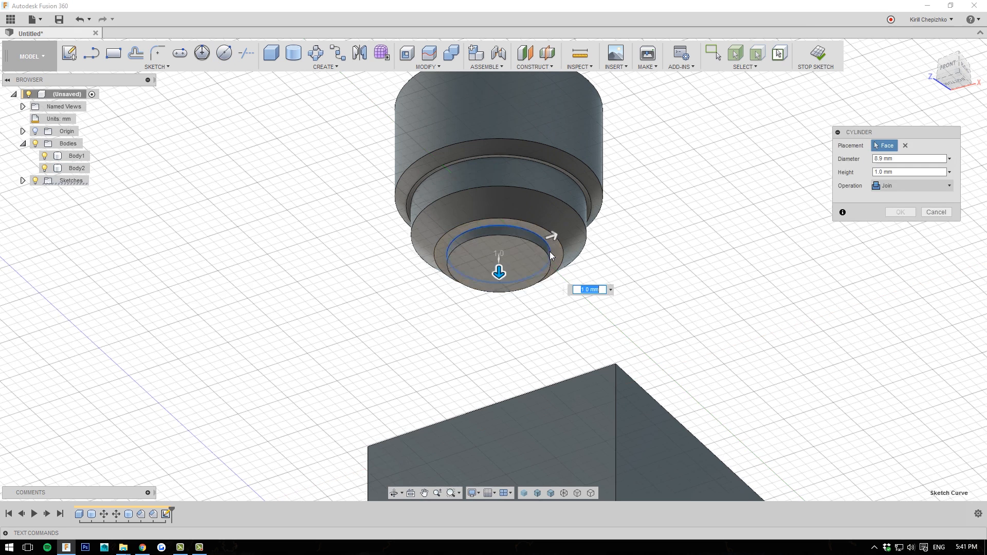
left_click_drag(499, 278, 502, 242)
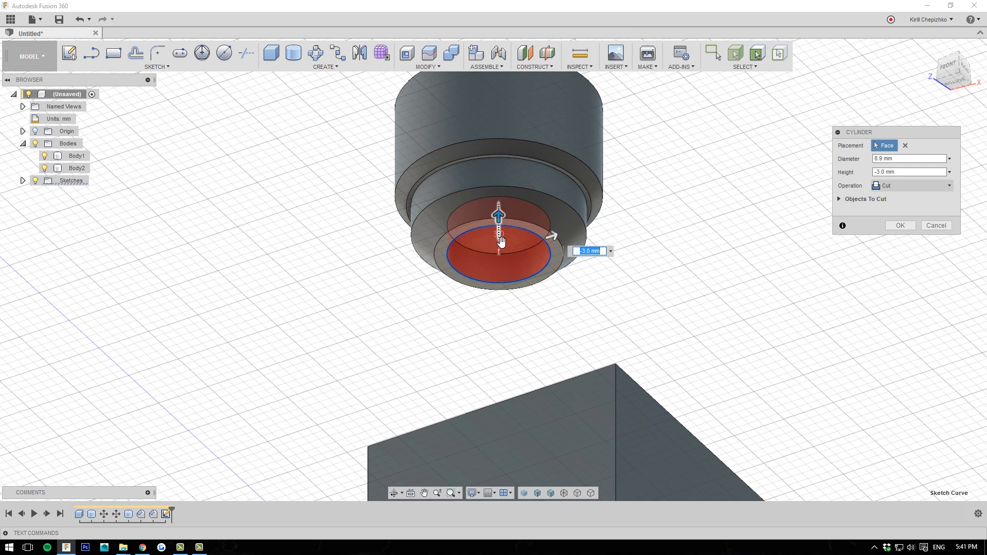
left_click(901, 227)
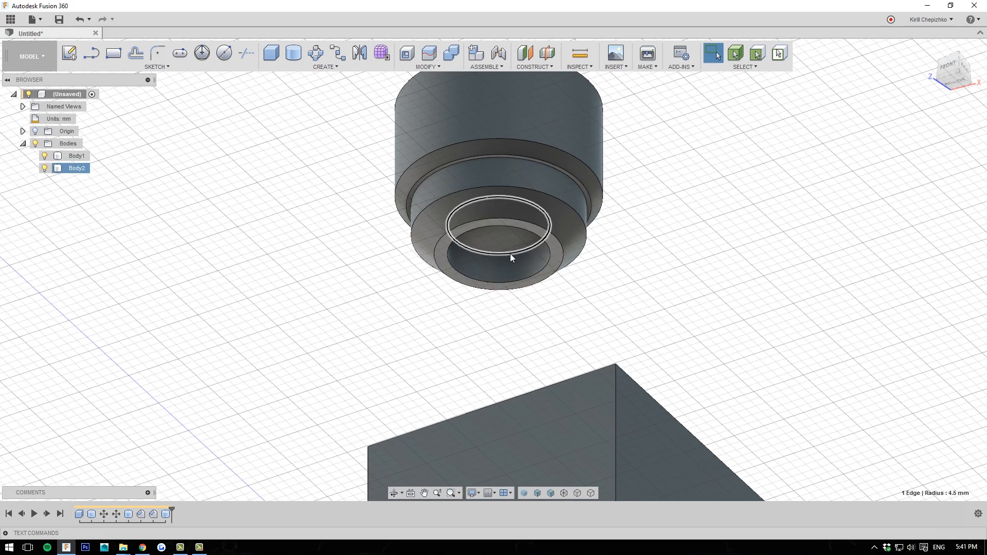
- Round the inner floor edge of the recess with a constant-radius fillet
right_click(510, 254)
left_click(496, 303)
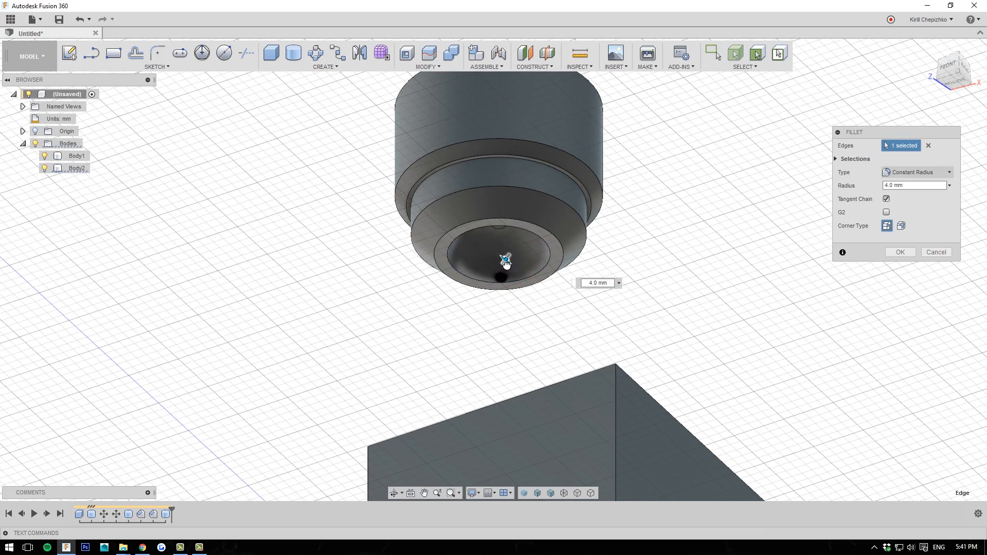
left_click(896, 252)
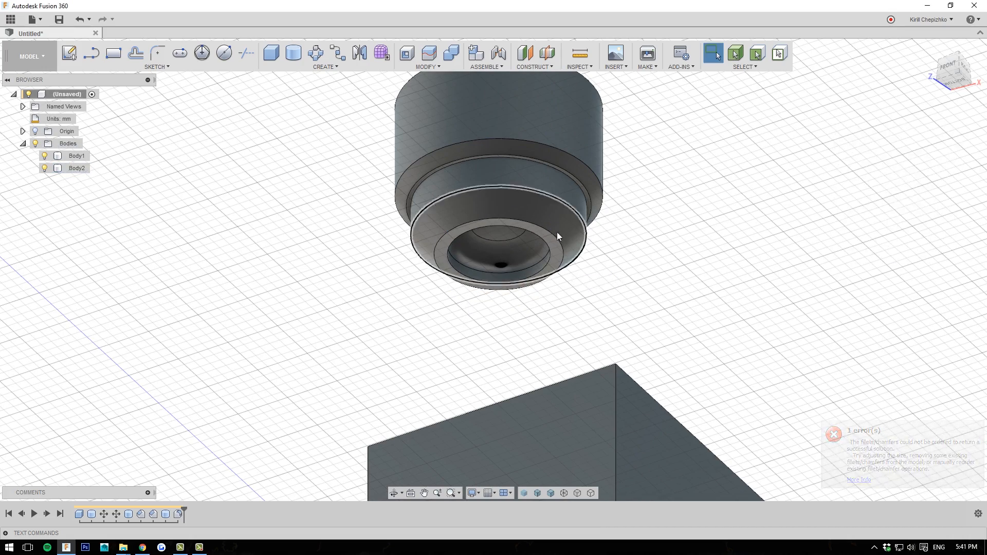
- Add a small cylindrical peg about 0.6 mm in diameter and 1 mm high on the rim around the recess
scroll(497, 222, "down", 3)
scroll(468, 199, "up", 4)
scroll(467, 199, "up", 4)
middle_click_drag(388, 186, 326, 103)
left_click(293, 53)
scroll(467, 274, "up", 4)
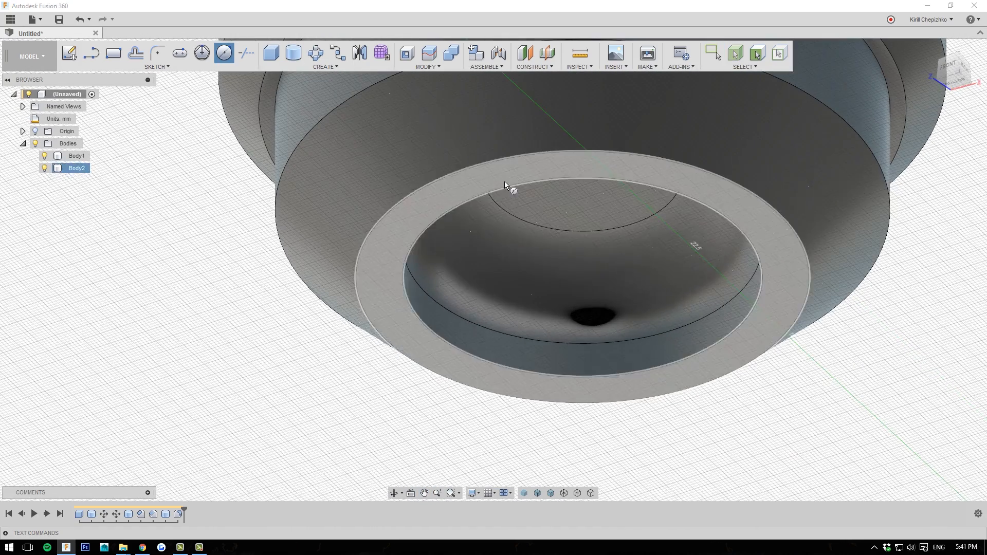
left_click(503, 180)
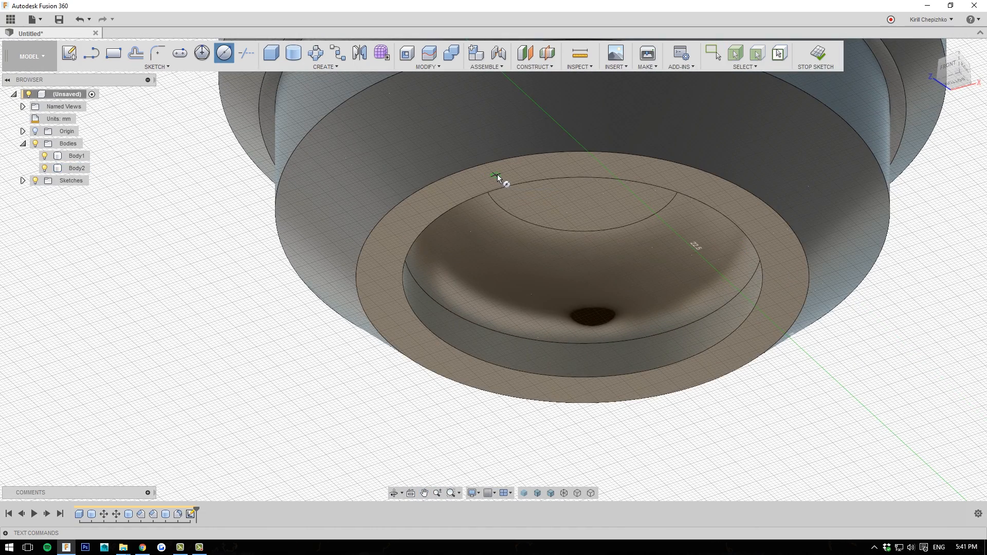
left_click(506, 176)
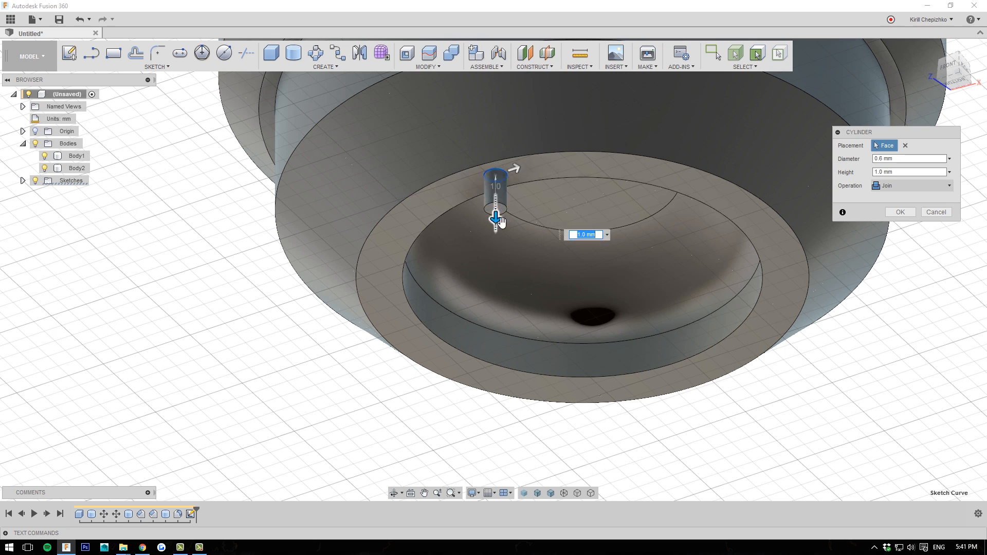
left_click(899, 212)
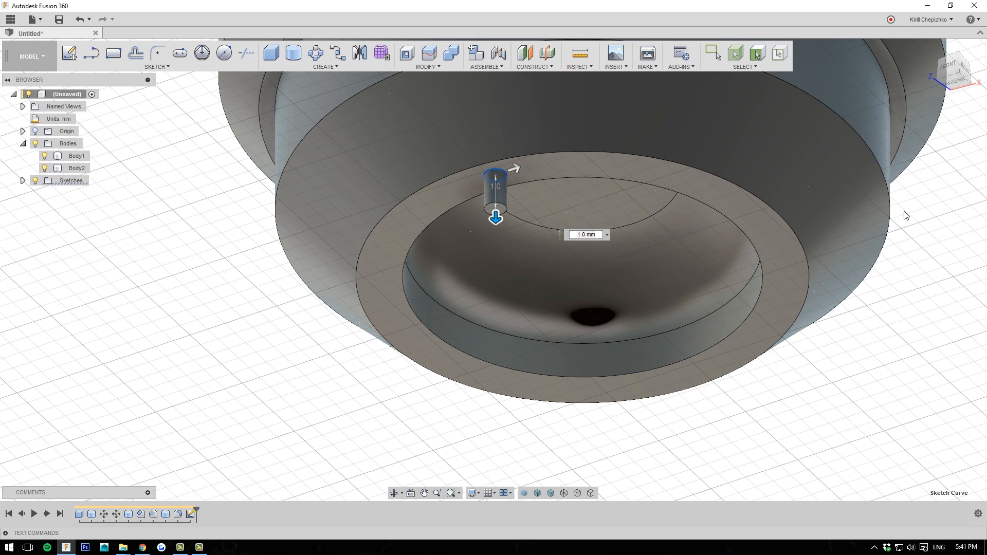
- Join a second peg, about 0.6 mm in diameter and 1.5 mm high, to the opposite side of the recess rim
left_click(284, 55)
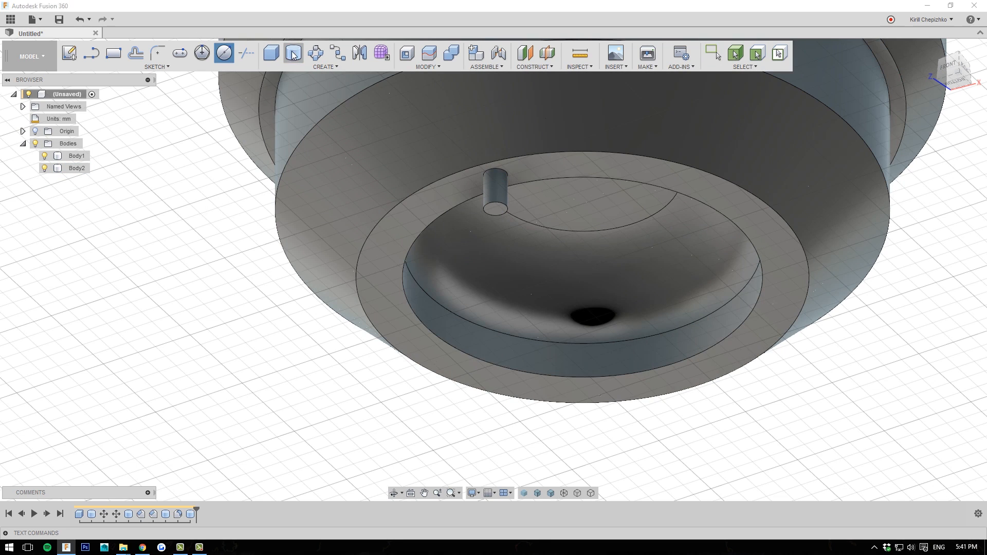
left_click(707, 379)
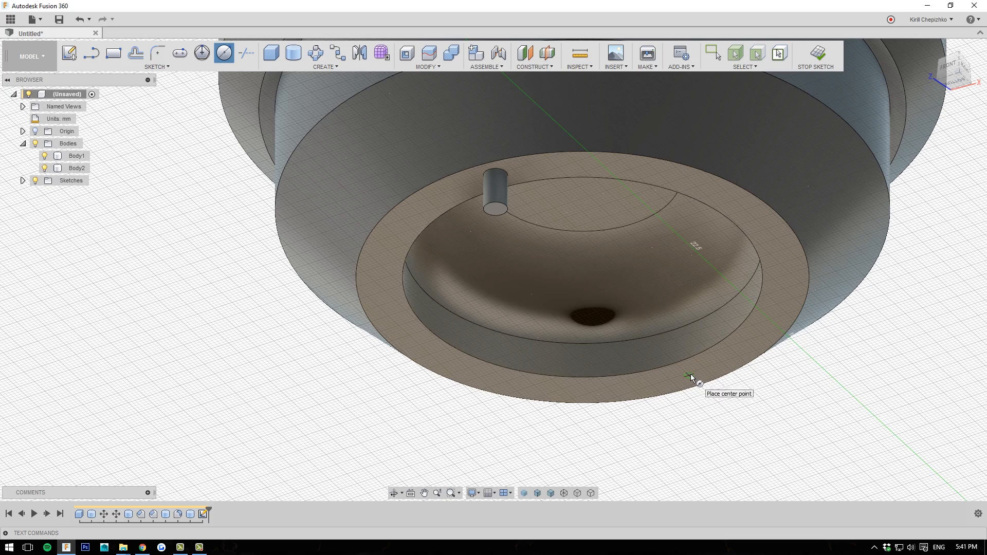
left_click(687, 373)
left_click(701, 371)
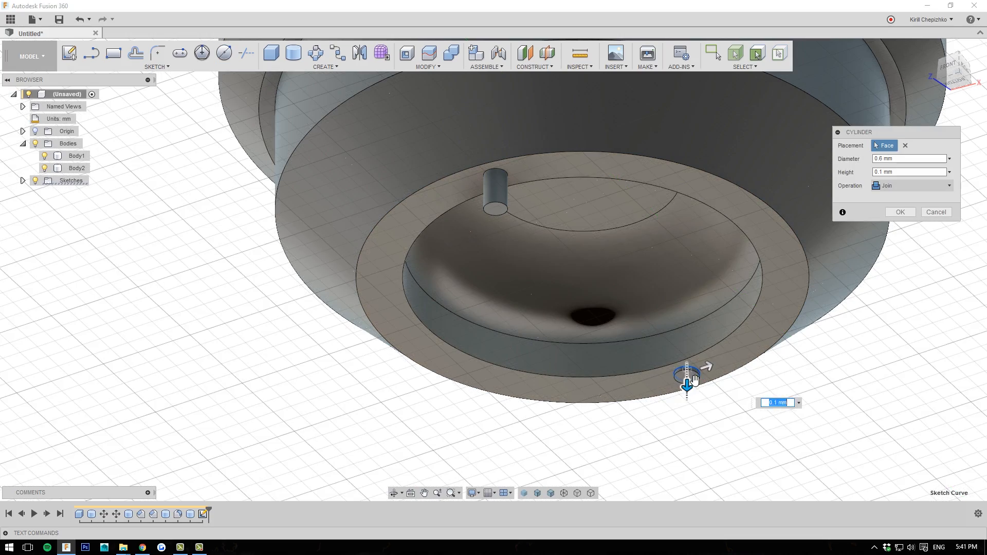
scroll(668, 330, "down", 5)
scroll(667, 200, "down", 3)
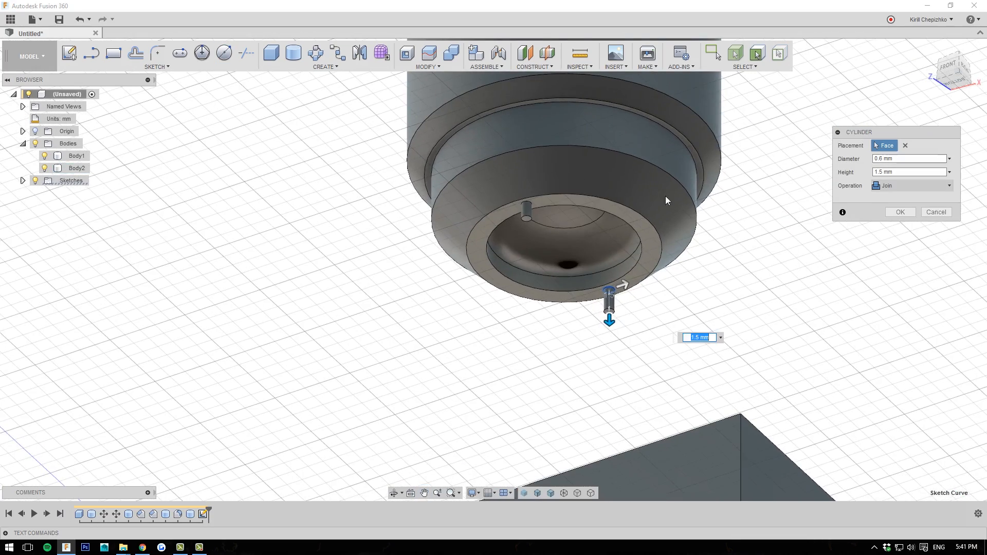
left_click(900, 212)
- Move the stepped cylinder body -26 mm in Y and shift it along Z so it sinks into the box's top
scroll(827, 210, "down", 3)
middle_click_drag(826, 210, 537, 229, "shift")
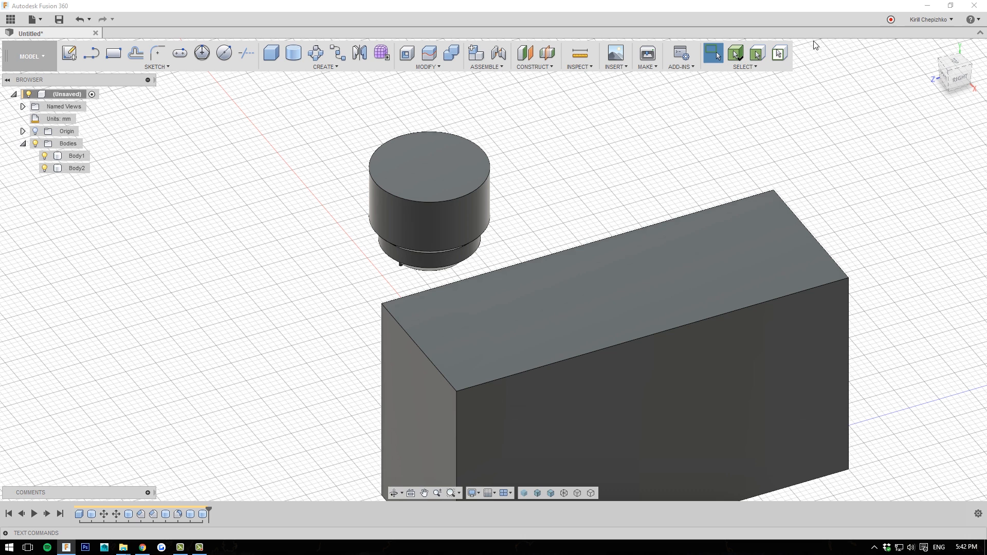
middle_click_drag(613, 232, 610, 207)
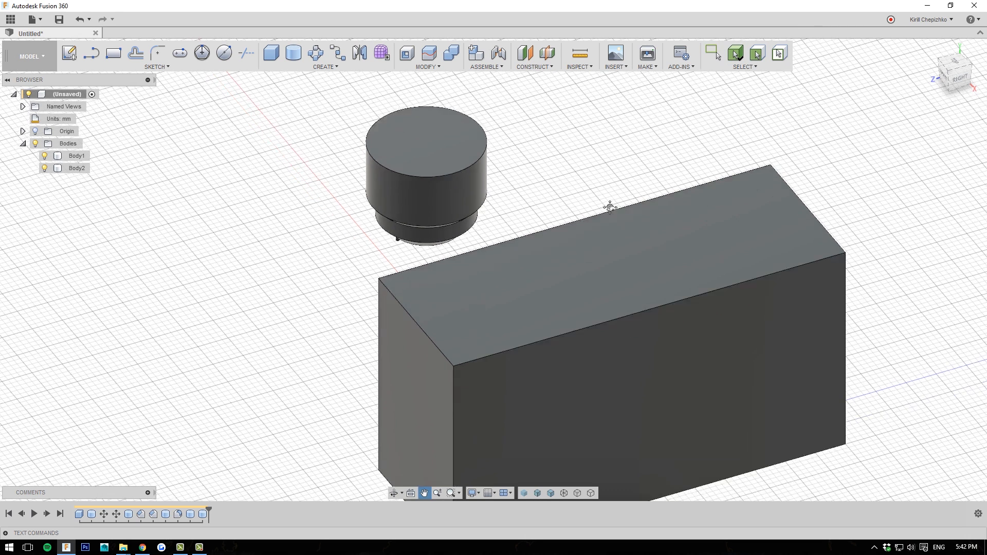
scroll(582, 199, "down", 1)
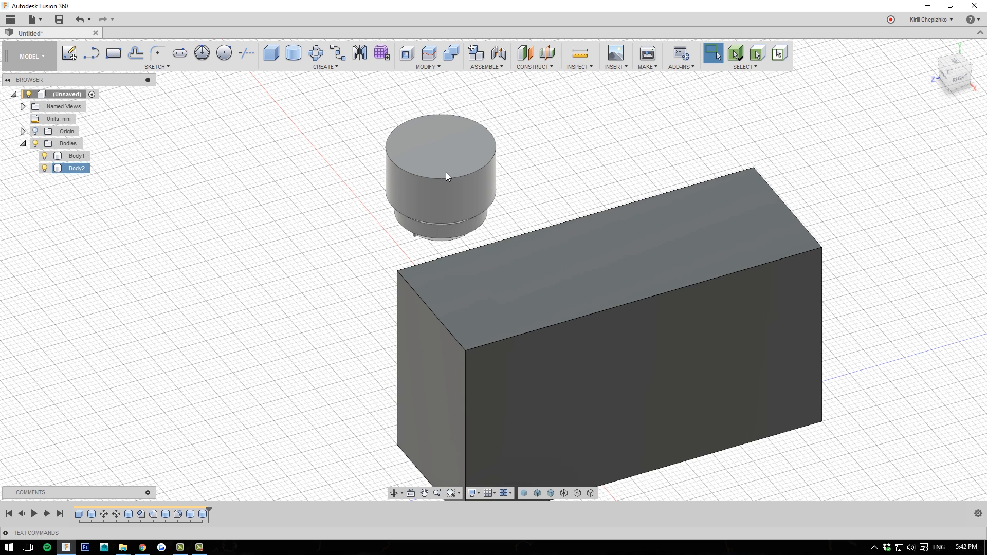
right_click(445, 172)
left_click(428, 189)
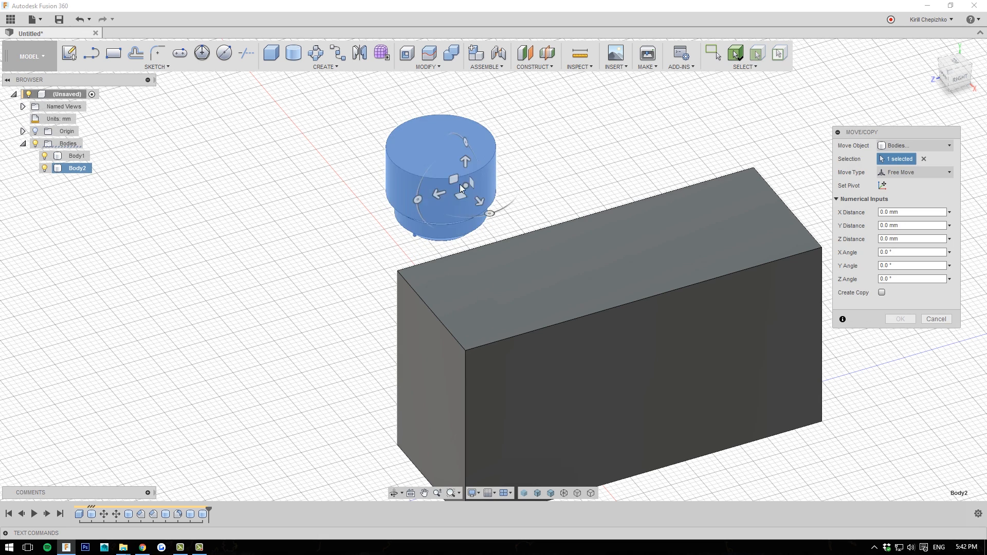
left_click_drag(468, 164, 472, 299)
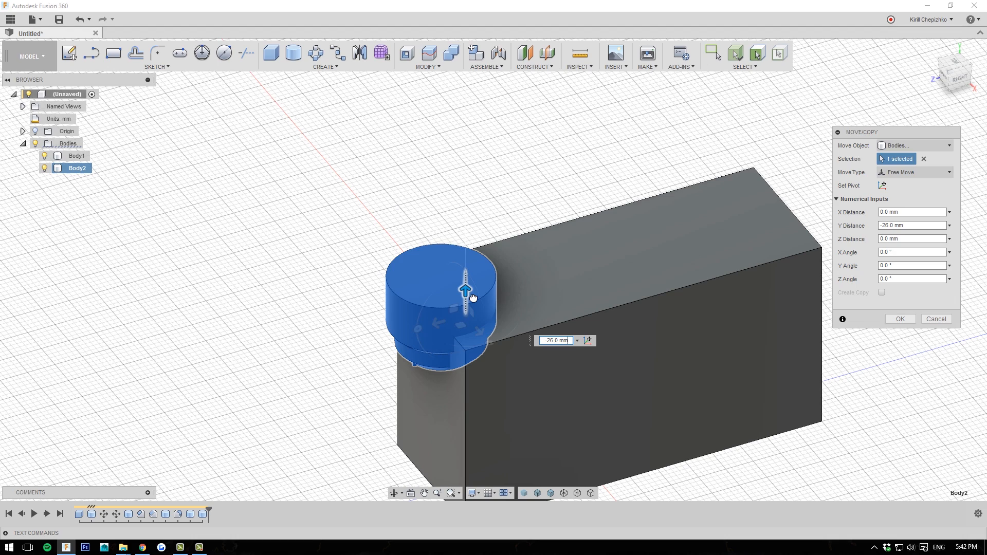
left_click_drag(451, 331, 524, 315)
left_click(908, 320)
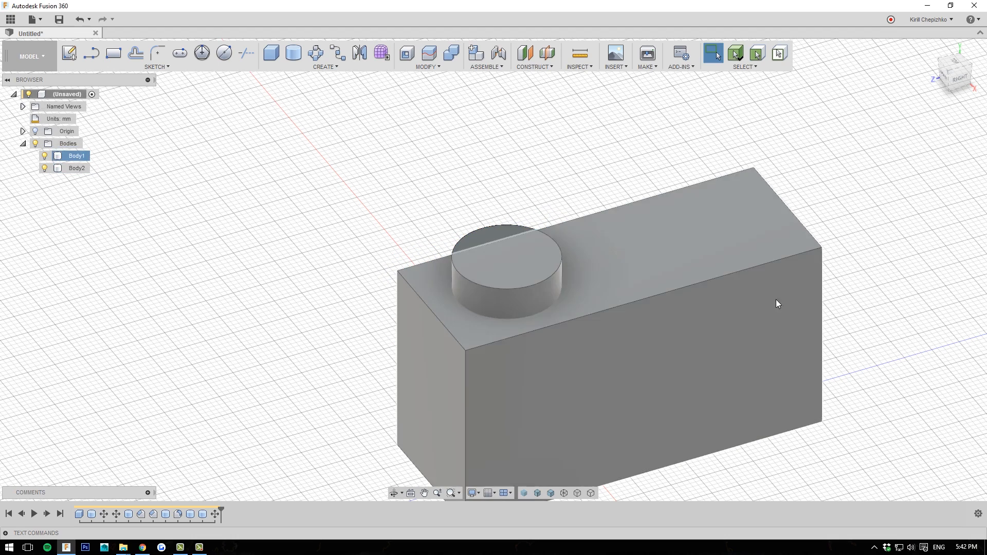
- Combine the bodies with the Cut operation, using the box as target and the stepped cylinder as tool, keeping the tool body
left_click_drag(960, 72, 962, 86)
middle_click_drag(763, 233, 703, 209)
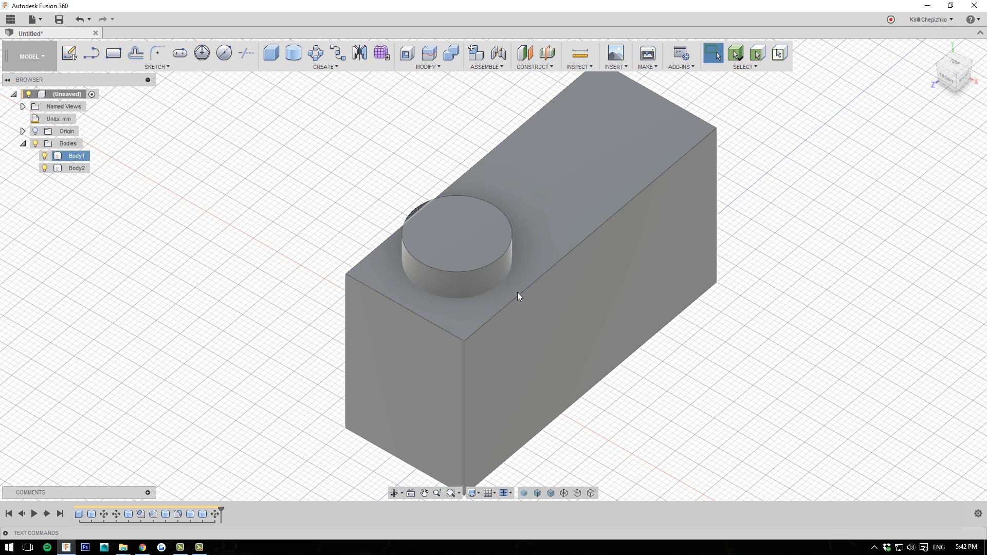
left_click(445, 61)
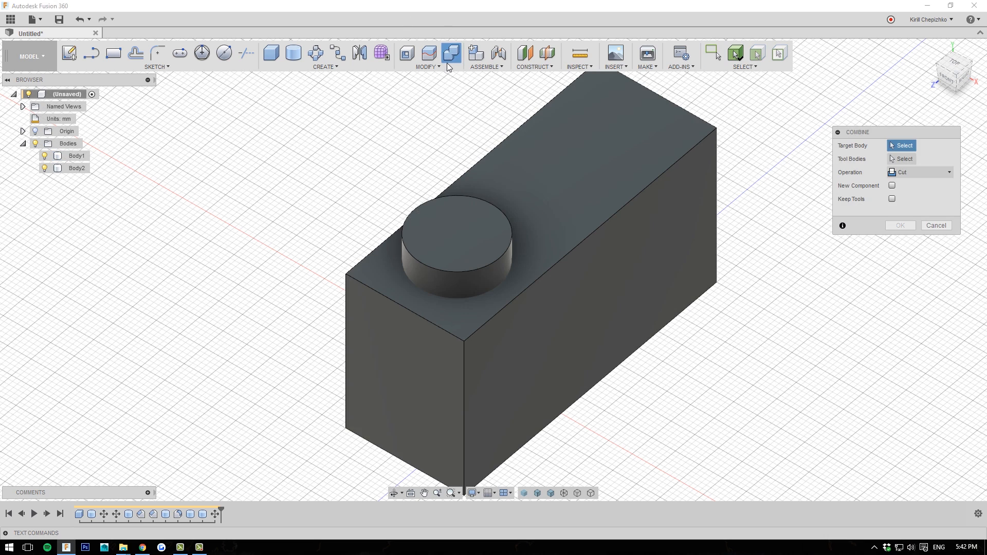
left_click(624, 207)
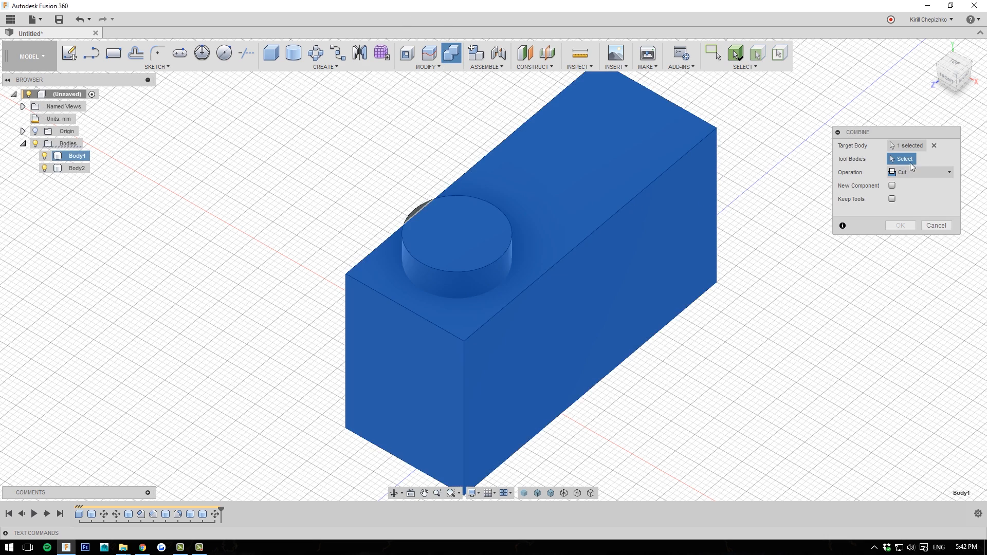
left_click(414, 244)
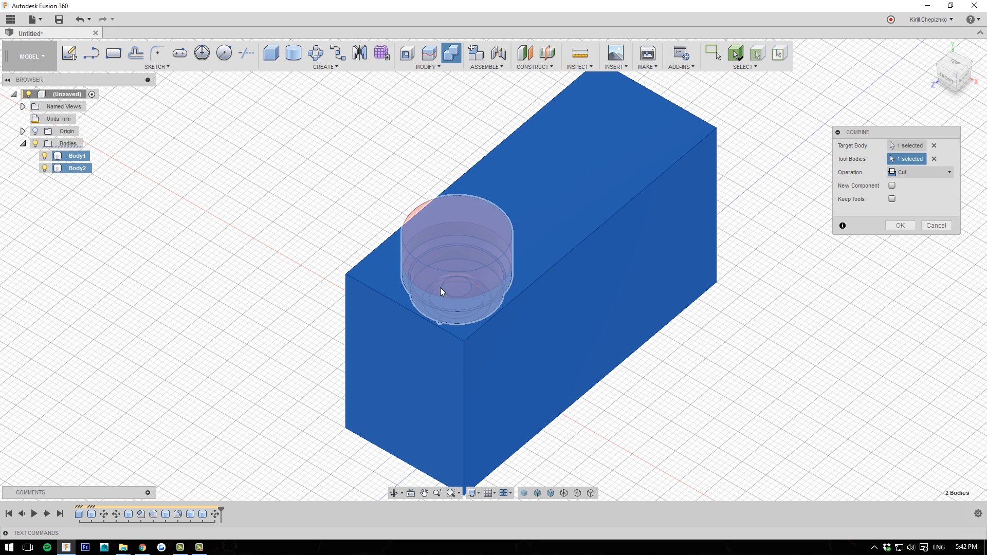
left_click(898, 226)
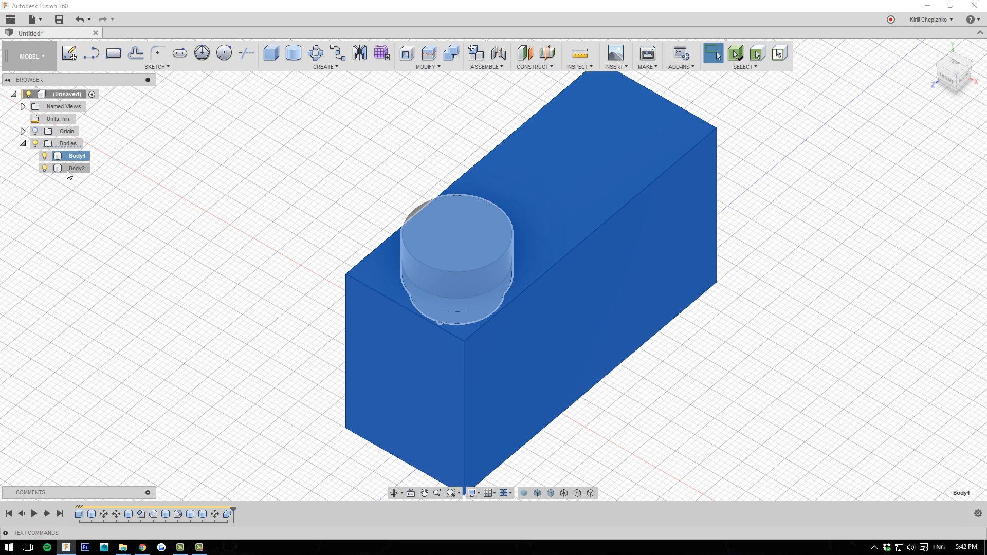
- Move the stepped cylinder body -27 mm in Z and 17 mm upward, clear of the box
left_click(68, 172)
key("m")
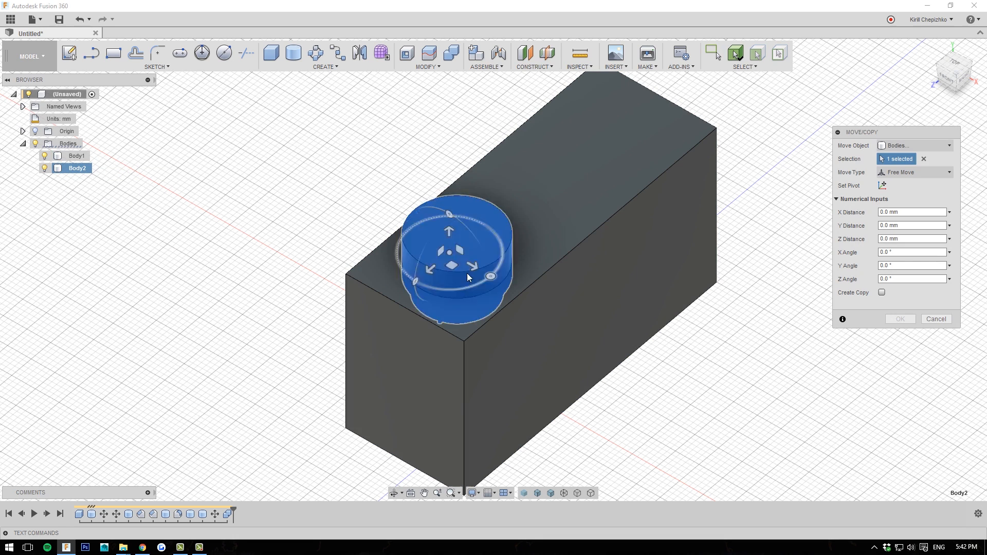
left_click_drag(437, 271, 734, 114)
mouse_move(969, 76)
left_mouse_down()
mouse_move(961, 85)
mouse_move(940, 76)
mouse_move(958, 72)
mouse_move(965, 82)
left_mouse_up()
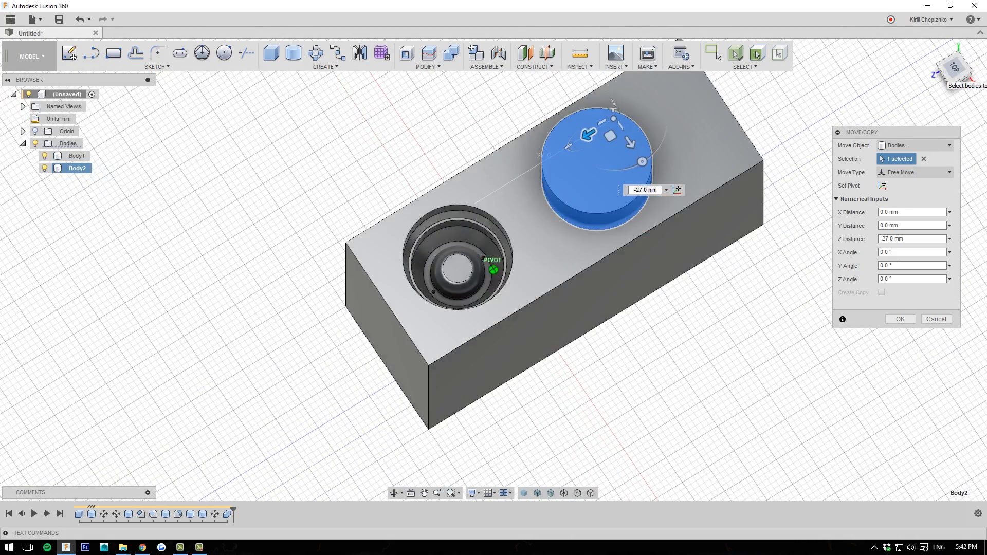
scroll(629, 218, "up", 4)
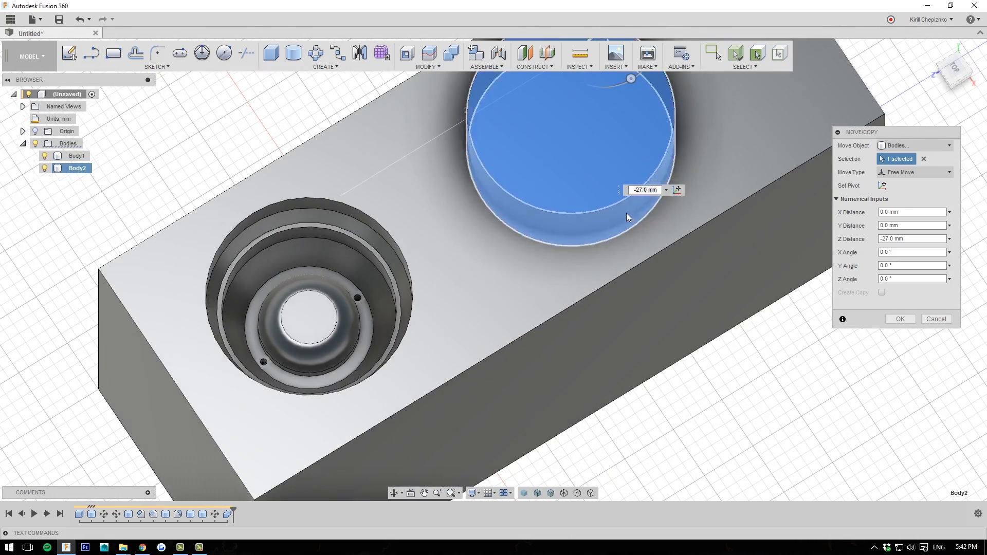
left_click(967, 88)
left_click_drag(647, 303, 647, 110)
left_click(898, 322)
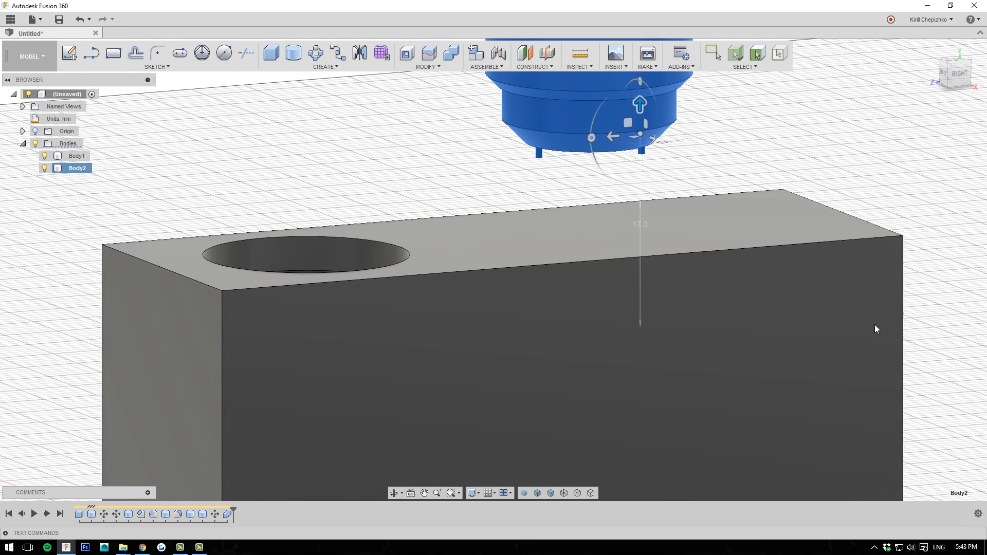
- Examine the stepped recess and peg holes cut into the box's top from several angles
left_click_drag(956, 88, 943, 57)
middle_click_drag(506, 205, 539, 320, "shift")
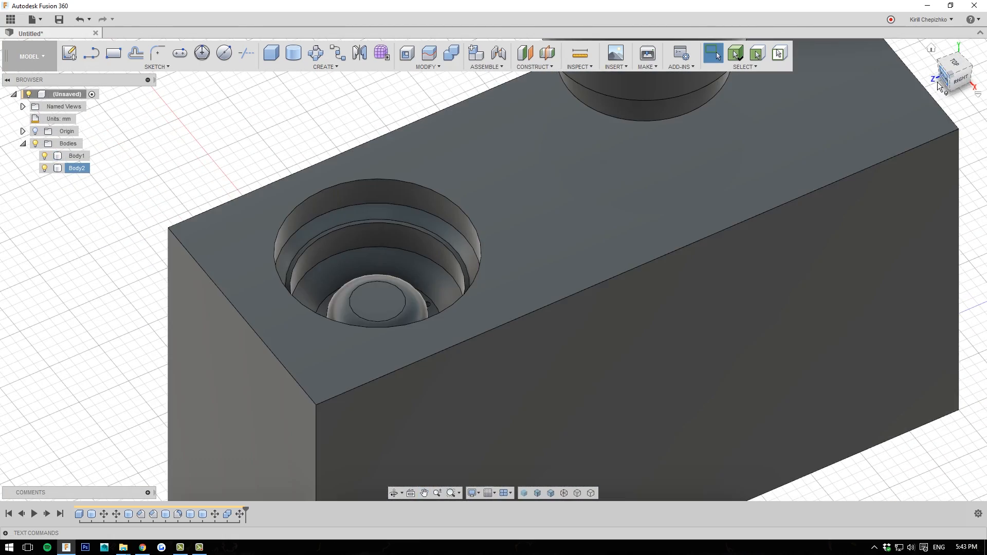
left_click_drag(938, 82, 914, 114)
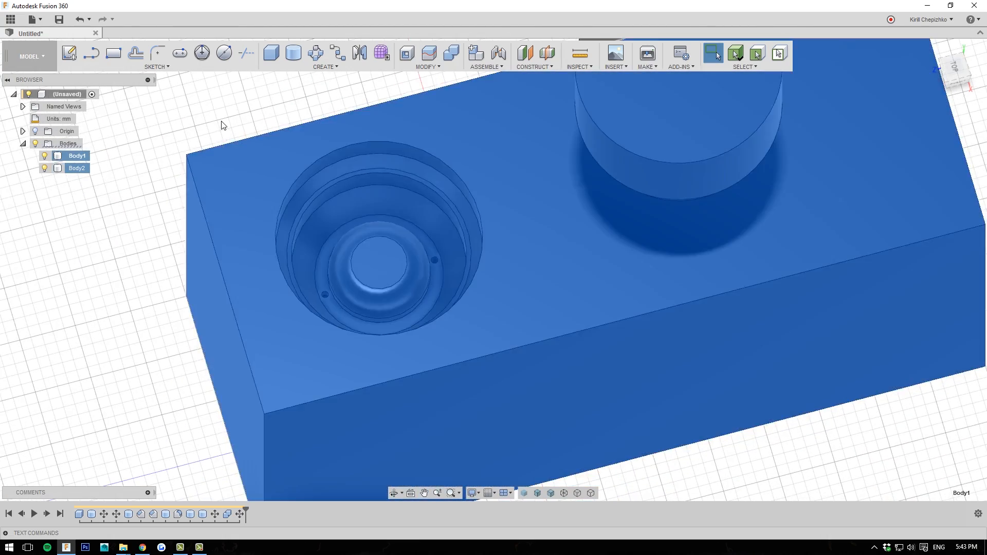
scroll(439, 264, "up", 3)
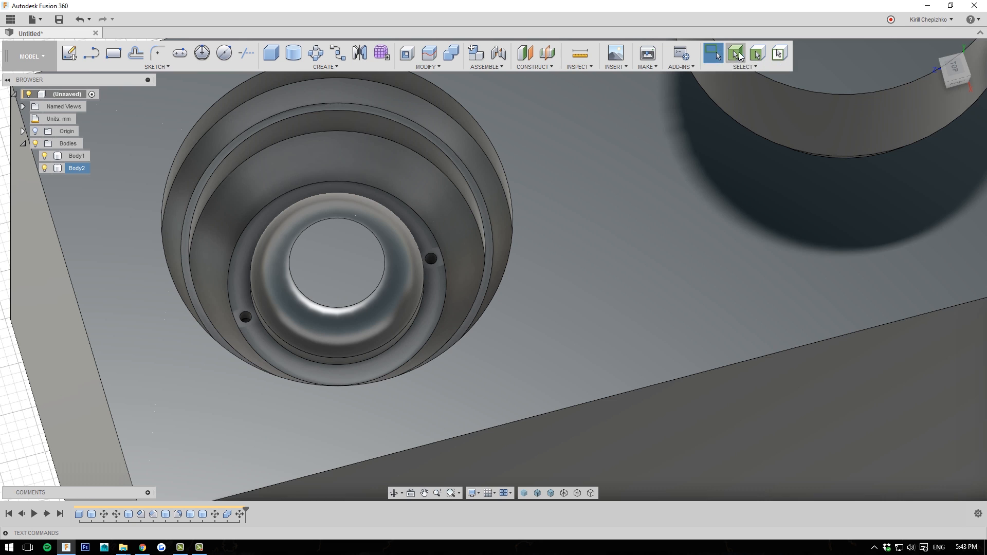
left_click(736, 53)
scroll(532, 324, "down", 2)
middle_click_drag(562, 280, 566, 321)
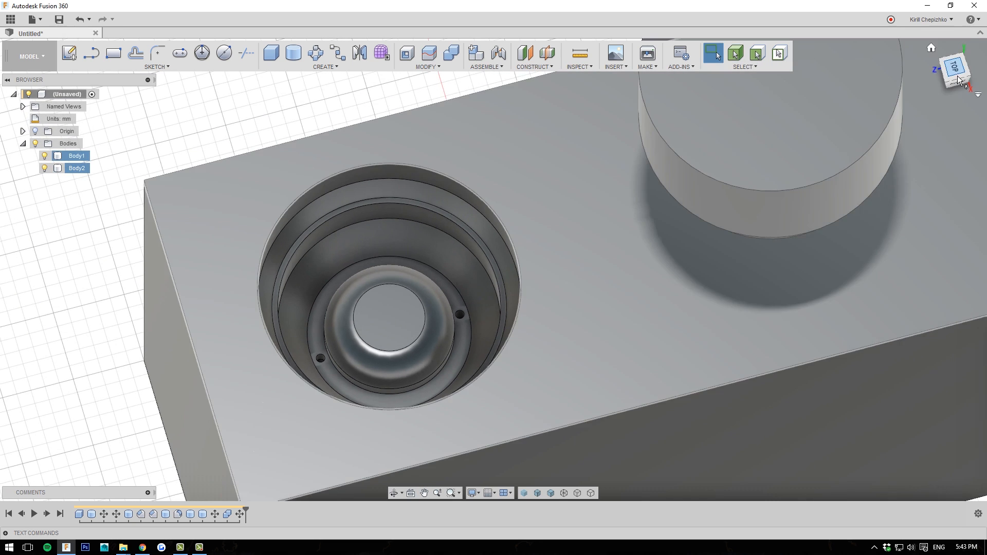
- Chamfer the circular top edge of the recess in the box by 2 mm
left_click_drag(953, 70, 969, 40)
left_click(527, 264)
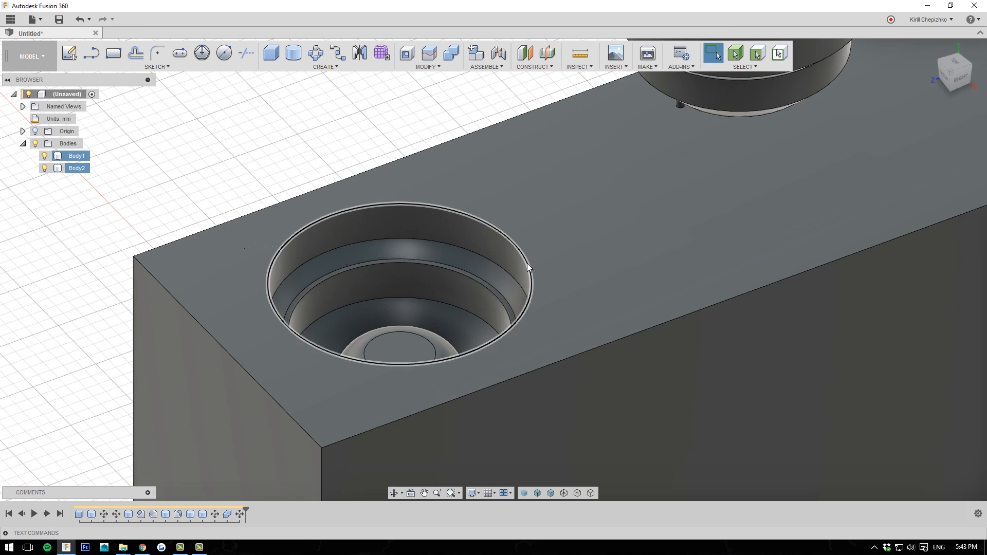
right_click(526, 263)
left_click(509, 327)
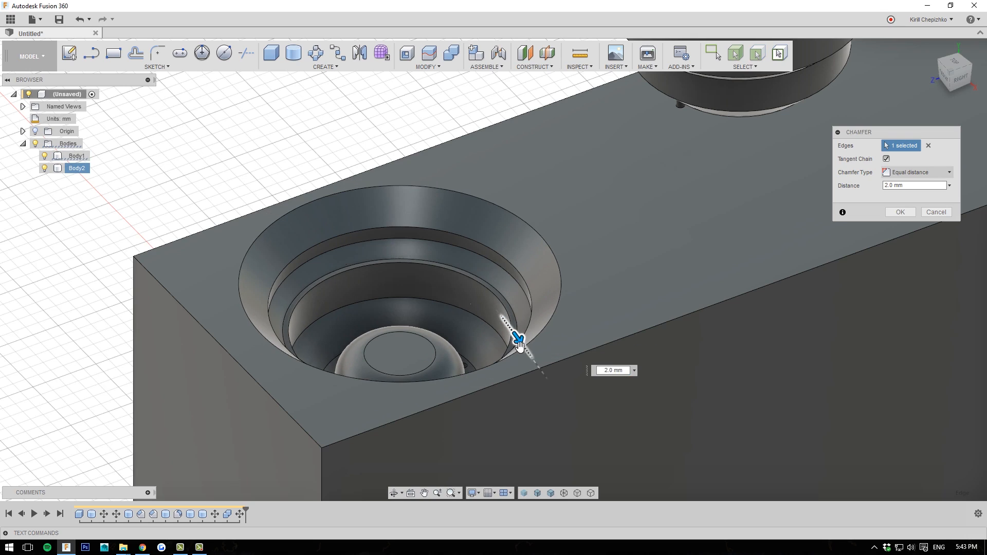
key("Return")
scroll(590, 255, "down", 1)
scroll(590, 255, "down", 5)
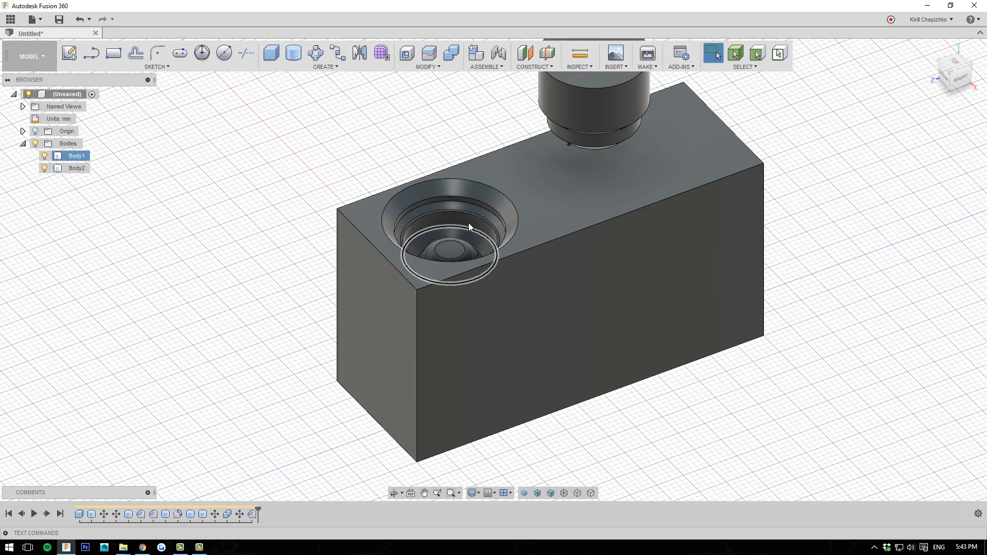
- Paste a copy of the box body, rotate it -145° about X and move it -61 mm in Y
left_click(74, 158)
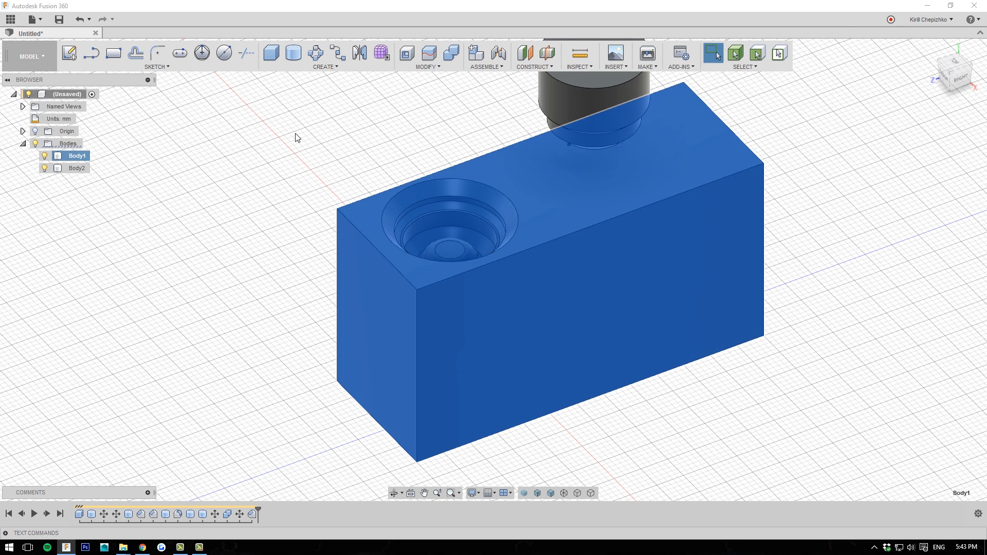
key("ctrl+v")
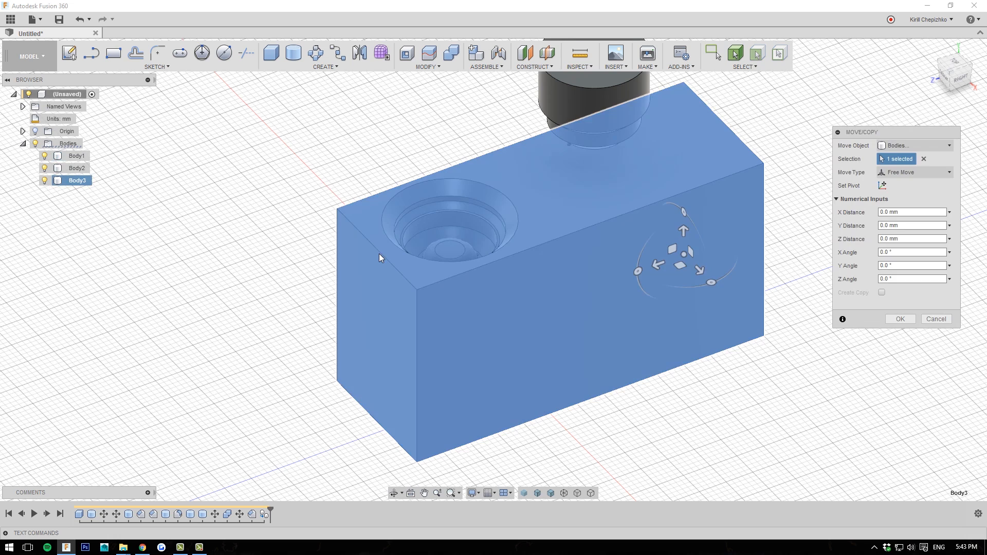
left_click_drag(638, 271, 722, 217)
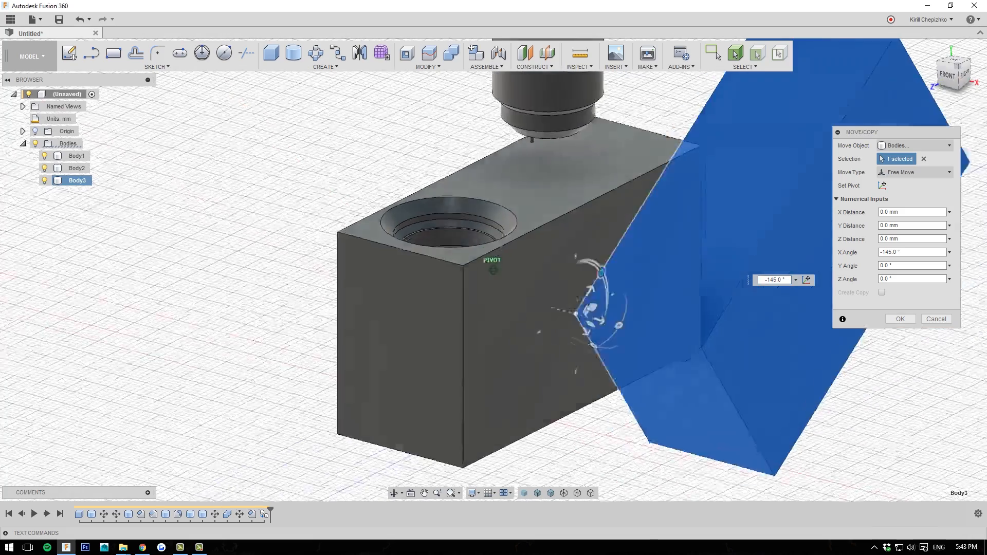
middle_click_drag(705, 268, 558, 333, "shift")
left_click_drag(558, 363, 443, 116)
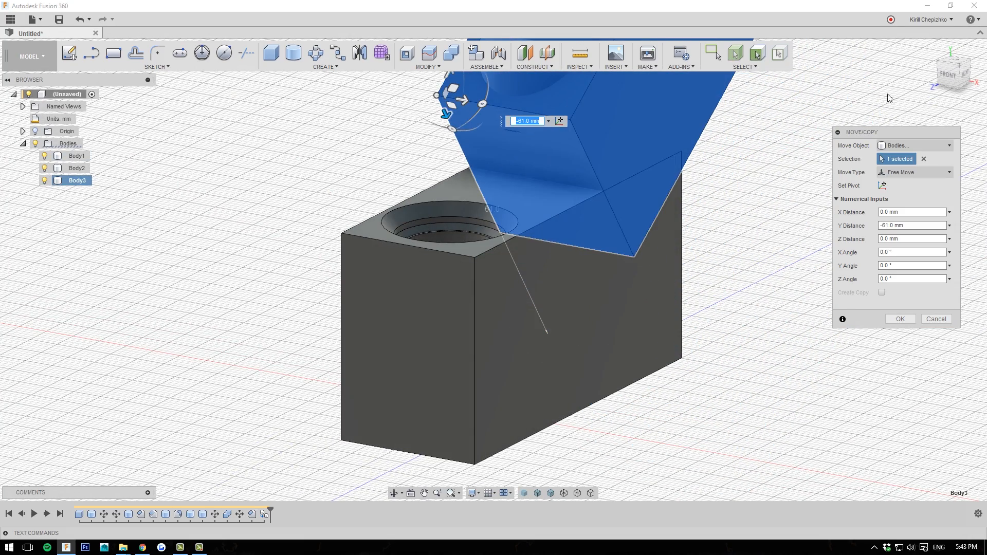
- Shift the rotated box copy -32 mm in Z so its recessed side overlaps the recess end of the original box
left_click(968, 78)
left_click_drag(581, 127, 233, 170)
left_click_drag(955, 75, 826, 92)
left_click_drag(769, 152, 870, 204)
mouse_move(947, 74)
left_mouse_down()
mouse_move(983, 70)
mouse_move(979, 83)
mouse_move(951, 89)
left_mouse_up()
scroll(608, 253, "up", 4)
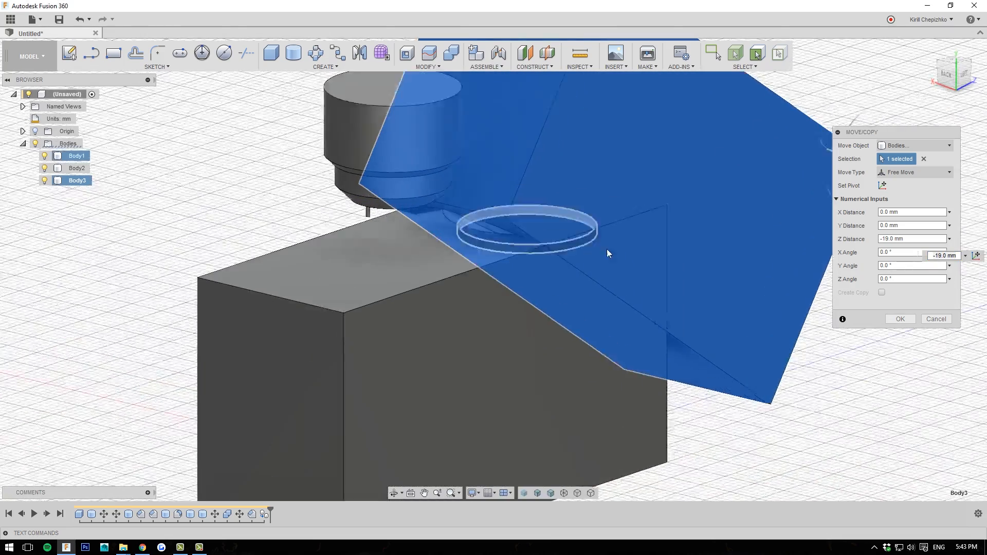
scroll(623, 249, "down", 4)
left_click_drag(775, 188, 829, 278)
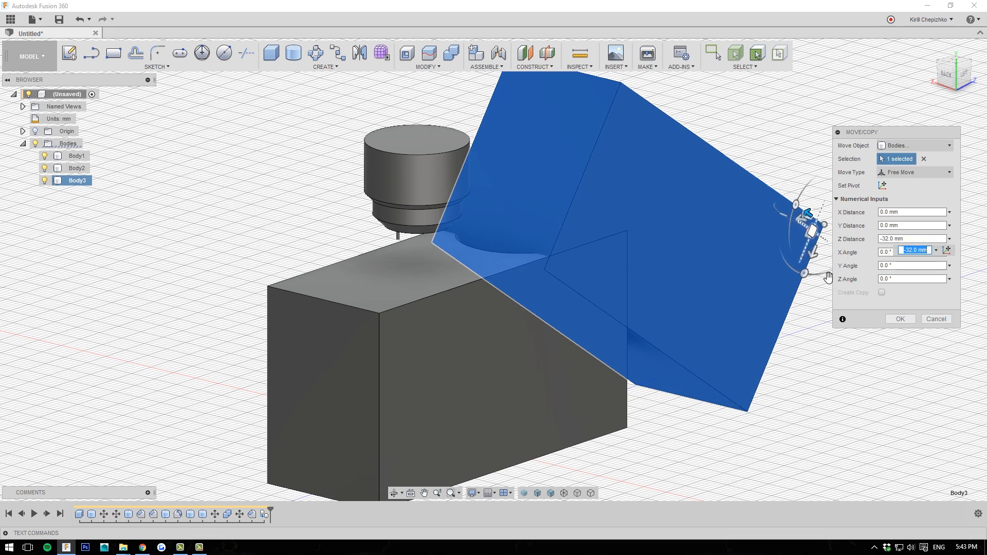
left_click(903, 322)
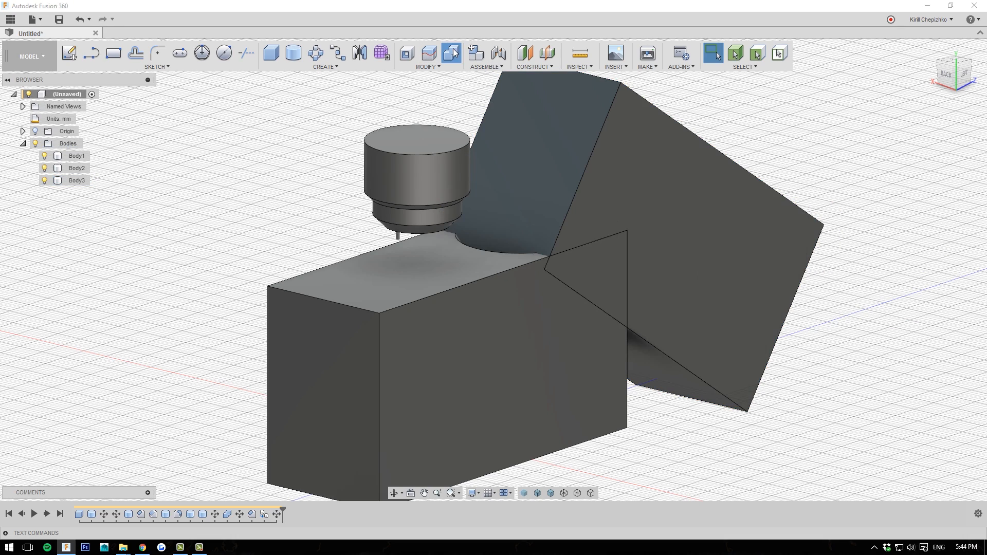
- Combine the bodies with the Cut operation, using the original box as target and the rotated copy as tool, without keeping the tool
left_click(451, 53)
left_click(532, 381)
left_click(690, 222)
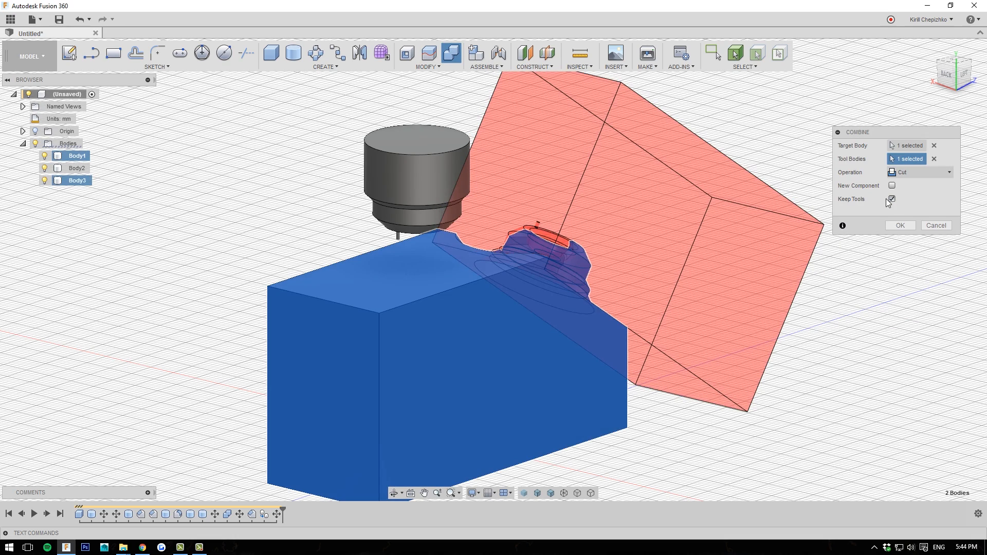
mouse_move(954, 77)
left_mouse_down()
mouse_move(926, 113)
mouse_move(936, 106)
mouse_move(897, 61)
mouse_move(874, 75)
mouse_move(867, 100)
mouse_move(897, 67)
mouse_move(930, 89)
mouse_move(982, 79)
mouse_move(885, 95)
mouse_move(851, 87)
left_mouse_up()
left_click(901, 225)
- Examine the intersecting recess shapes on the box's sloped end from several angles and distances
scroll(561, 301, "up", 3)
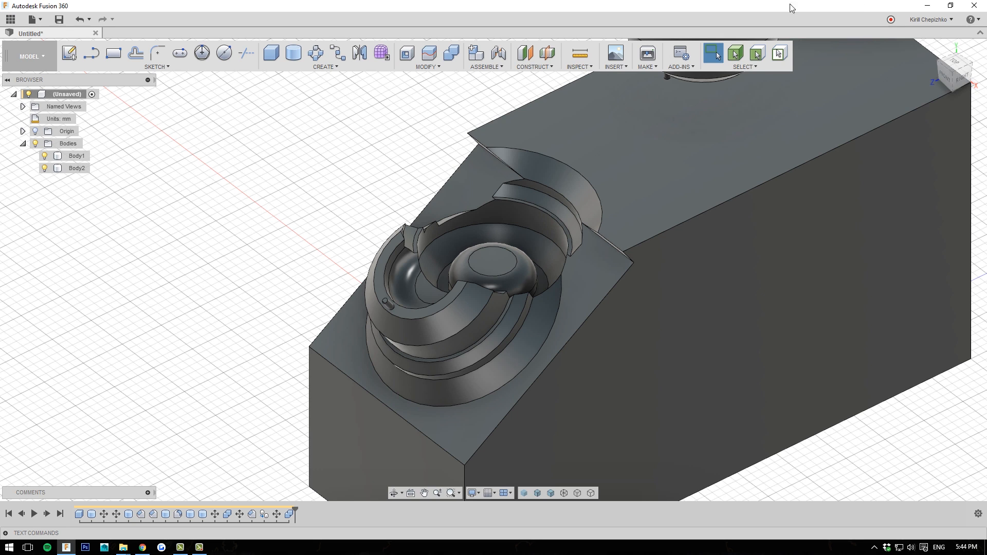
left_click_drag(960, 69, 985, 73)
scroll(556, 266, "up", 3)
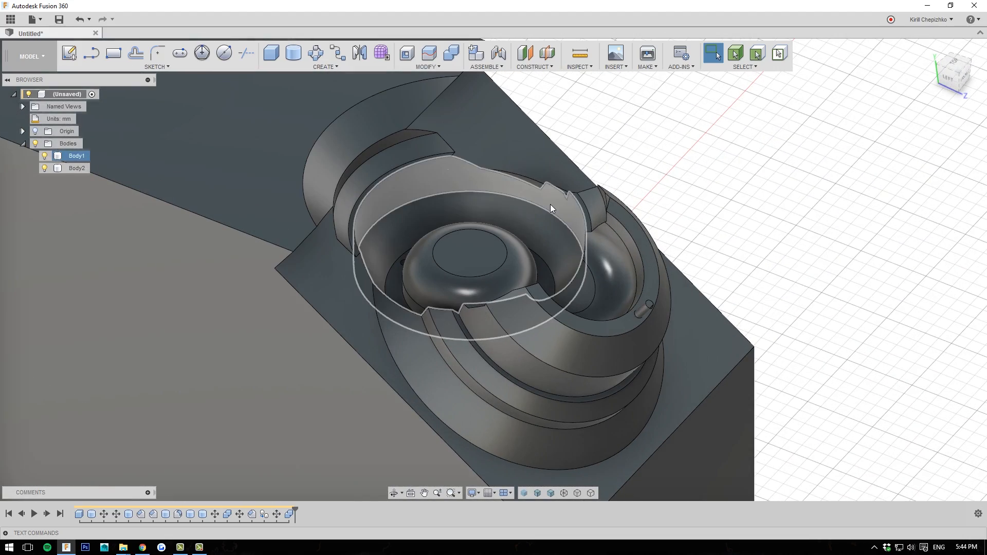
scroll(885, 155, "down", 3)
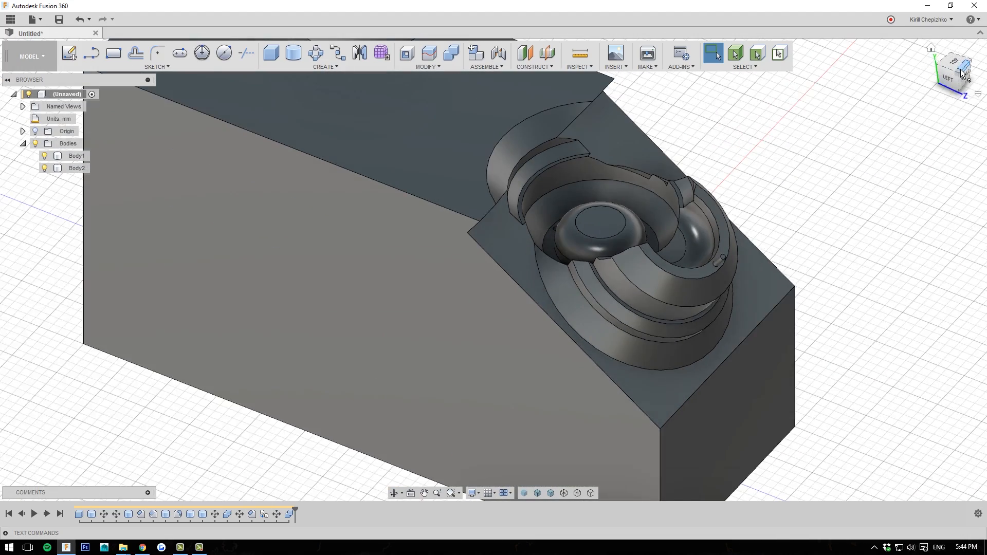
left_click_drag(963, 73, 935, 70)
scroll(789, 165, "down", 3)
middle_click_drag(792, 221, 648, 206)
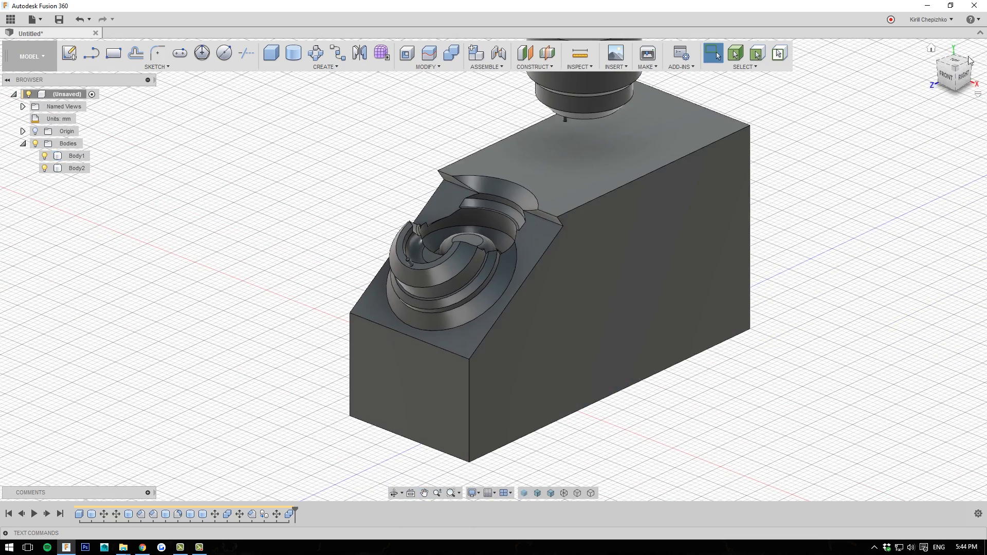
left_click_drag(958, 68, 927, 80)
key("Escape")
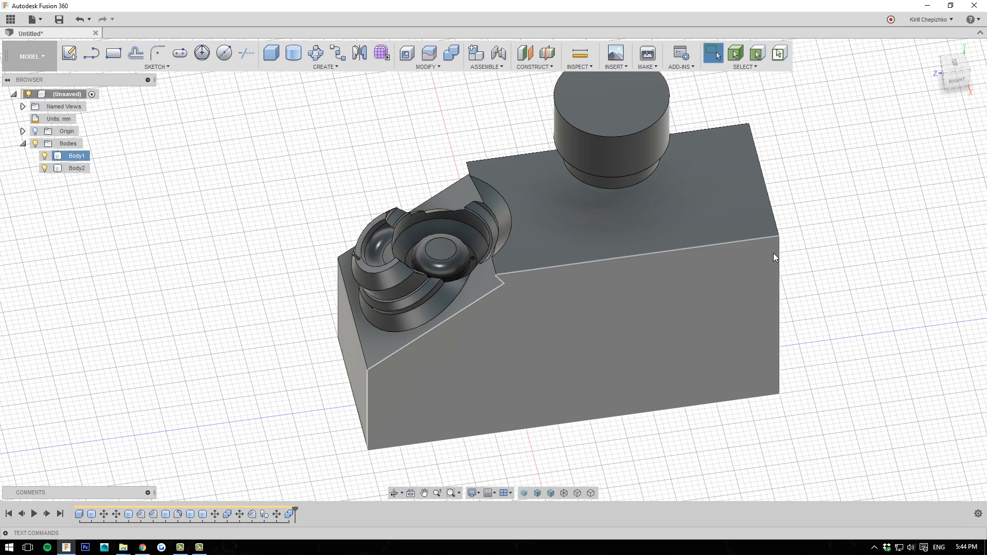
left_click(784, 209)
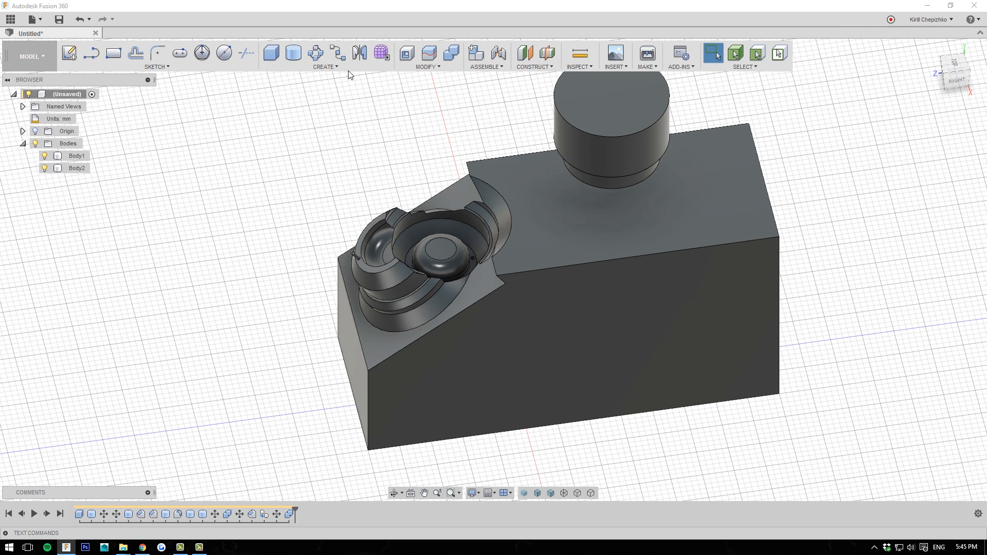
left_click(339, 56)
left_click(329, 65)
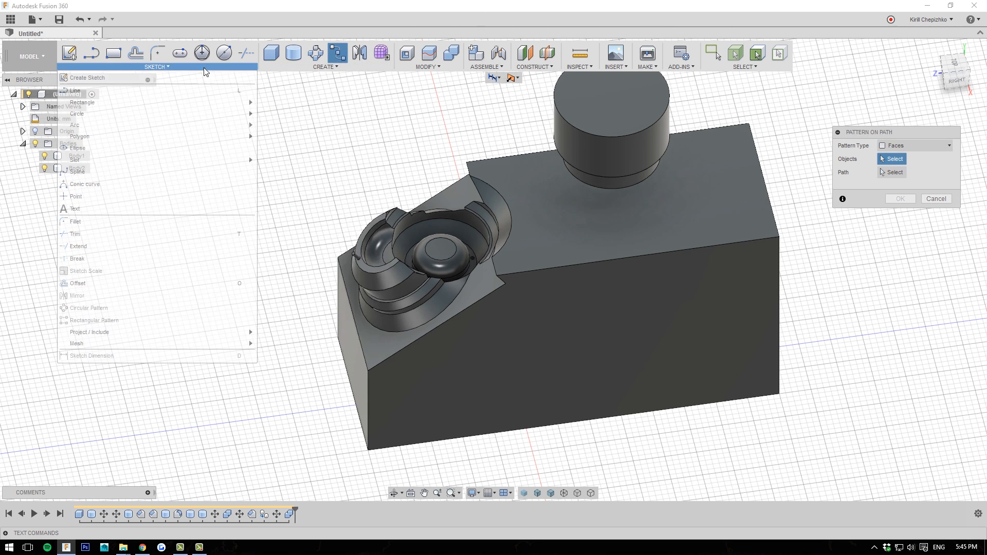
left_click(430, 67)
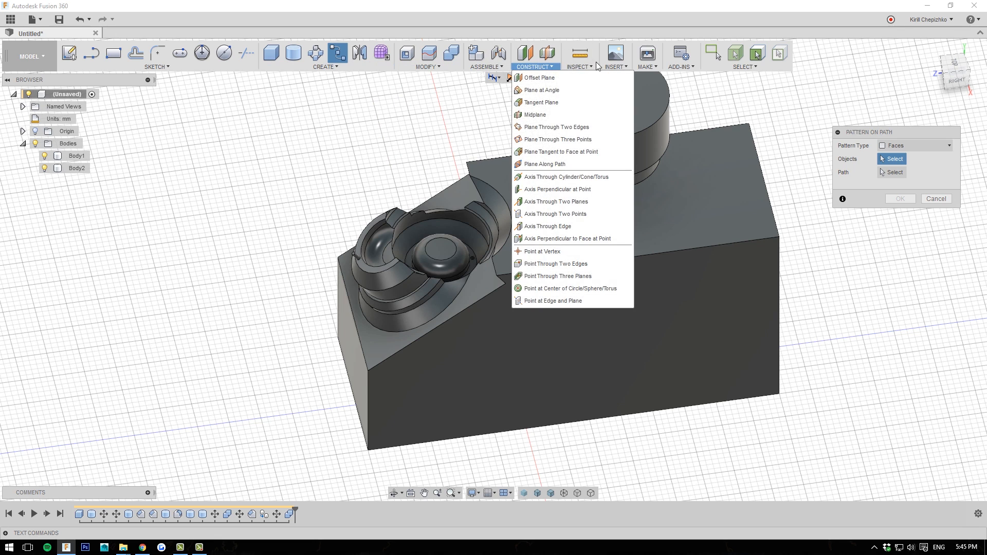
mouse_move(617, 70)
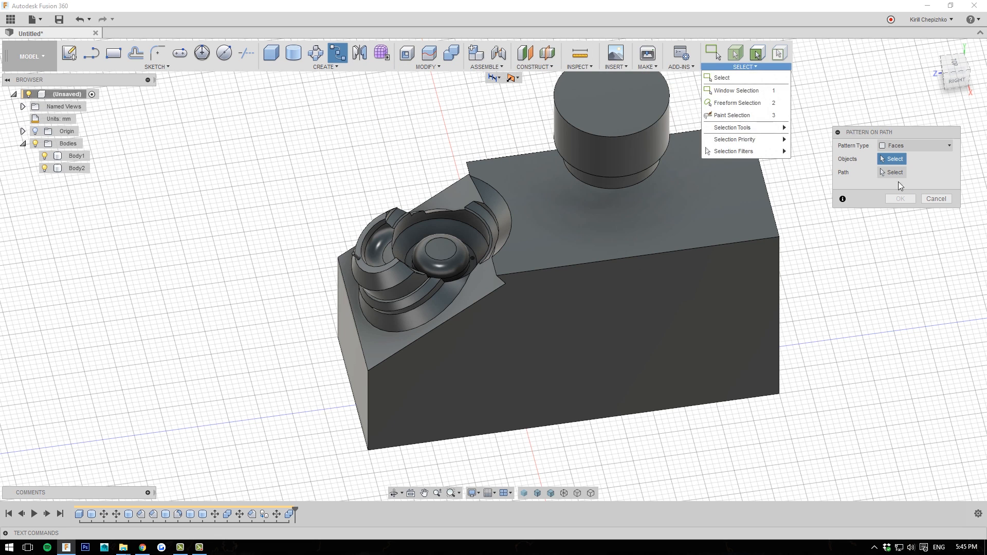
left_click(936, 199)
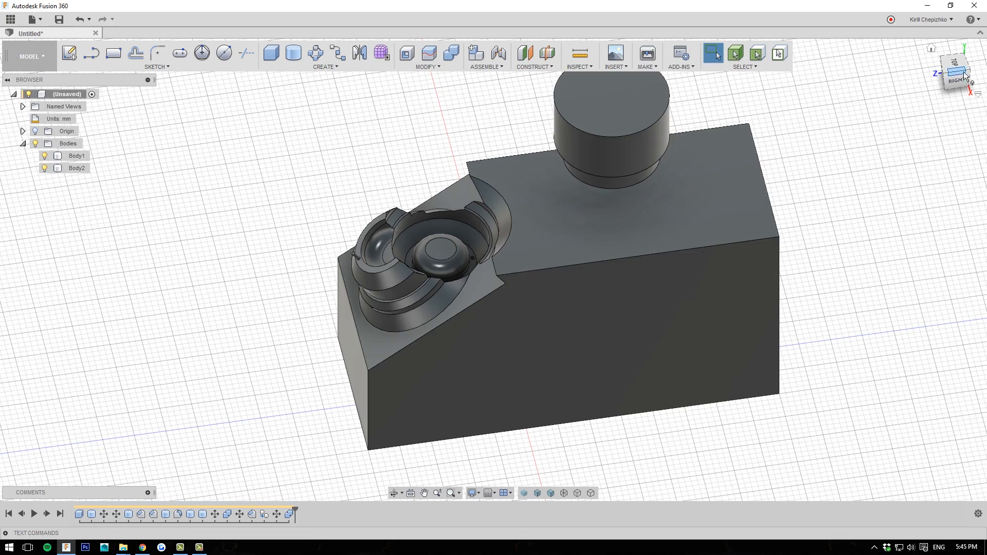
left_click(958, 77)
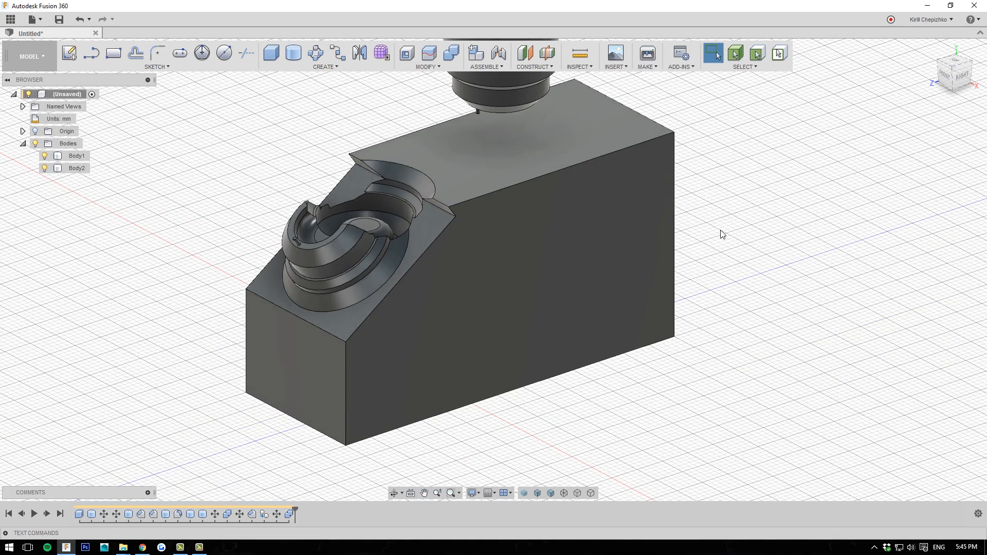